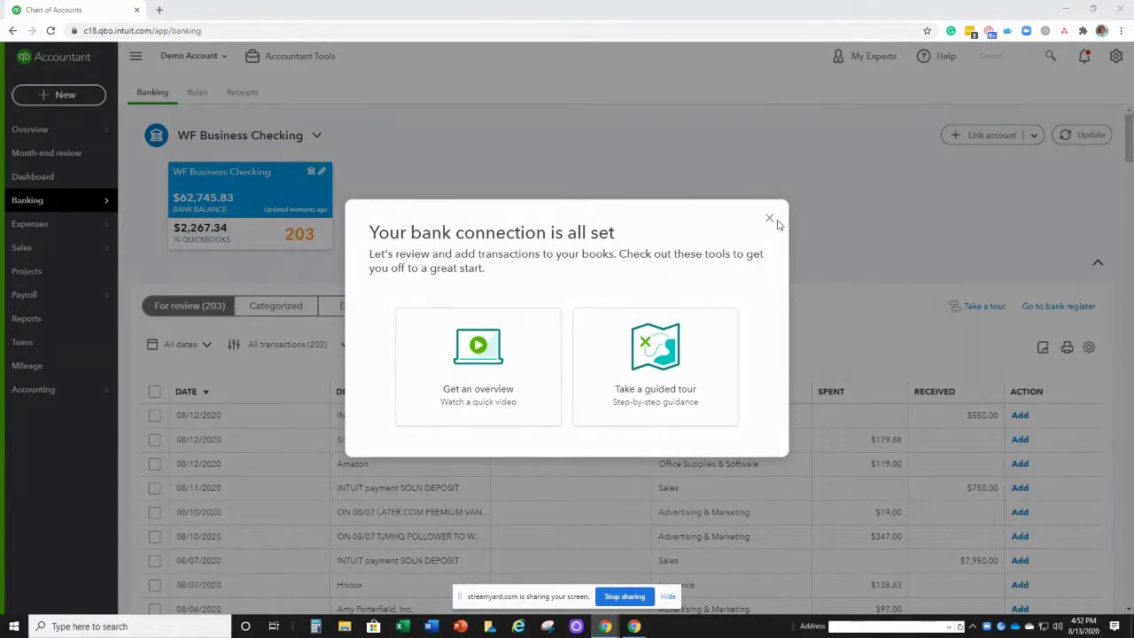
Step: Dismiss the bank connection message and look over the WF Business Checking transactions awaiting review
left_click(770, 220)
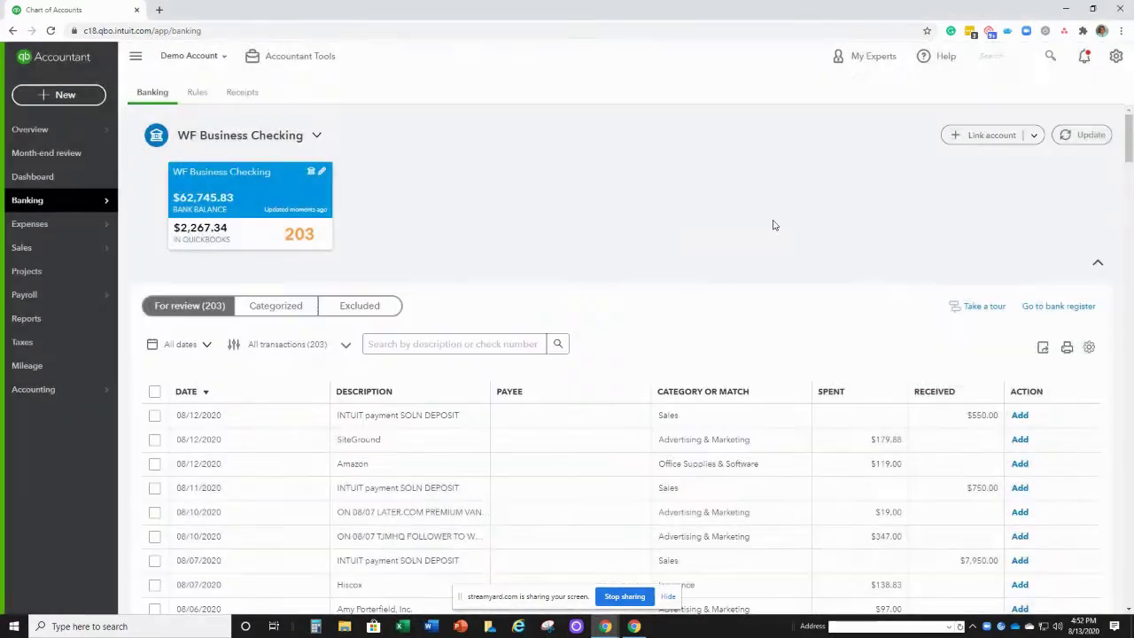
left_click_drag(1130, 158, 1128, 168)
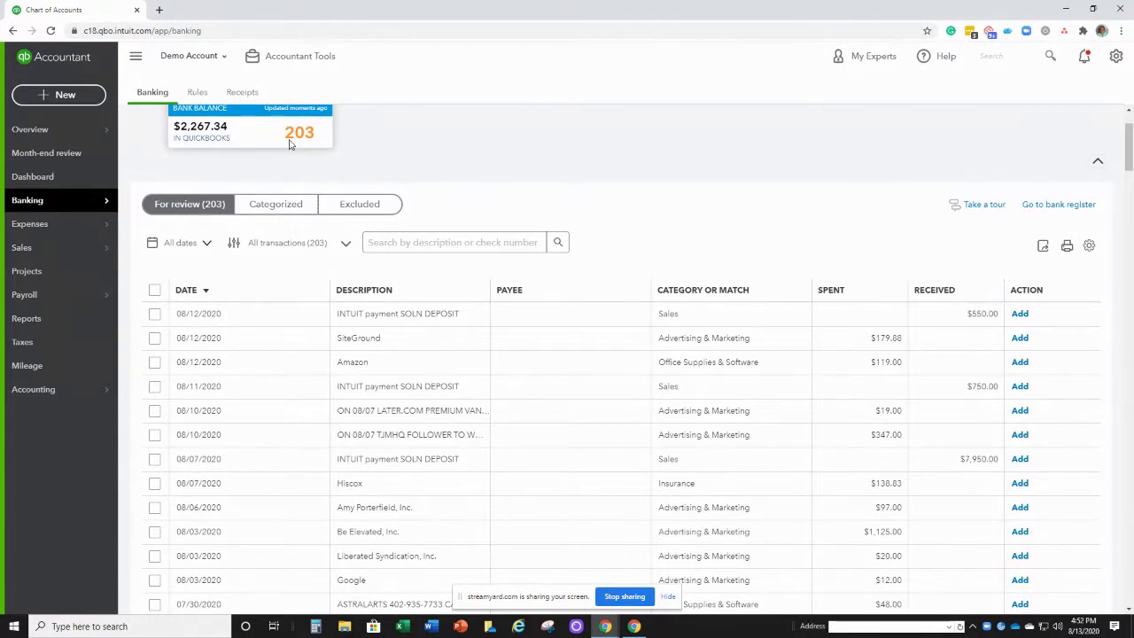
left_click_drag(1128, 157, 1129, 162)
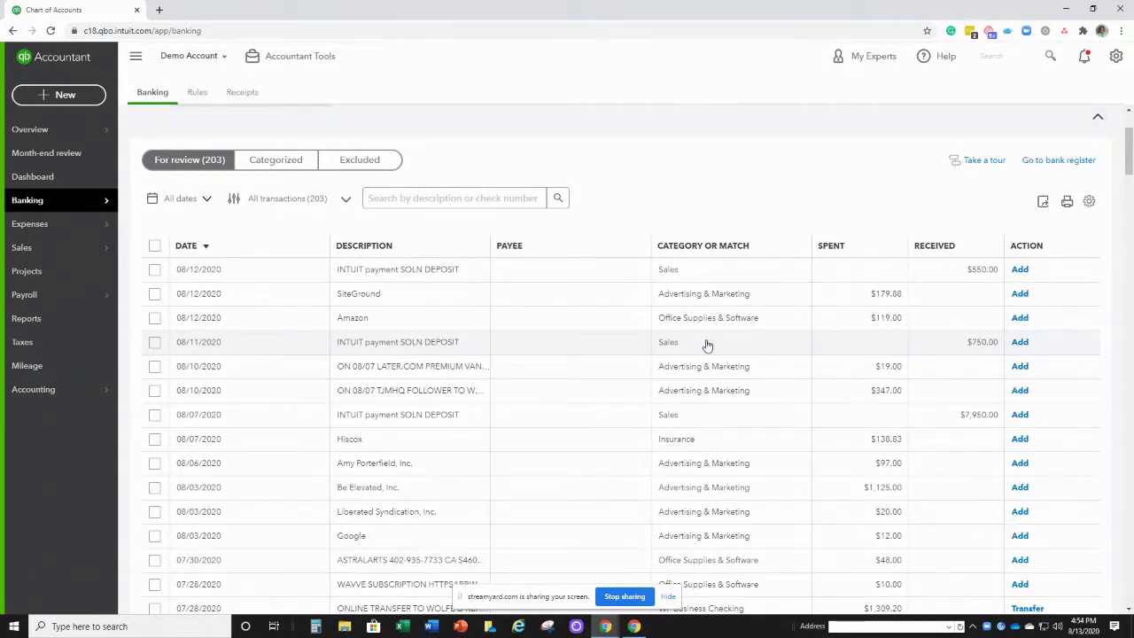
Step: Open a second QuickBooks window from the accountant tools and display the Chart of Accounts in it
left_click(253, 61)
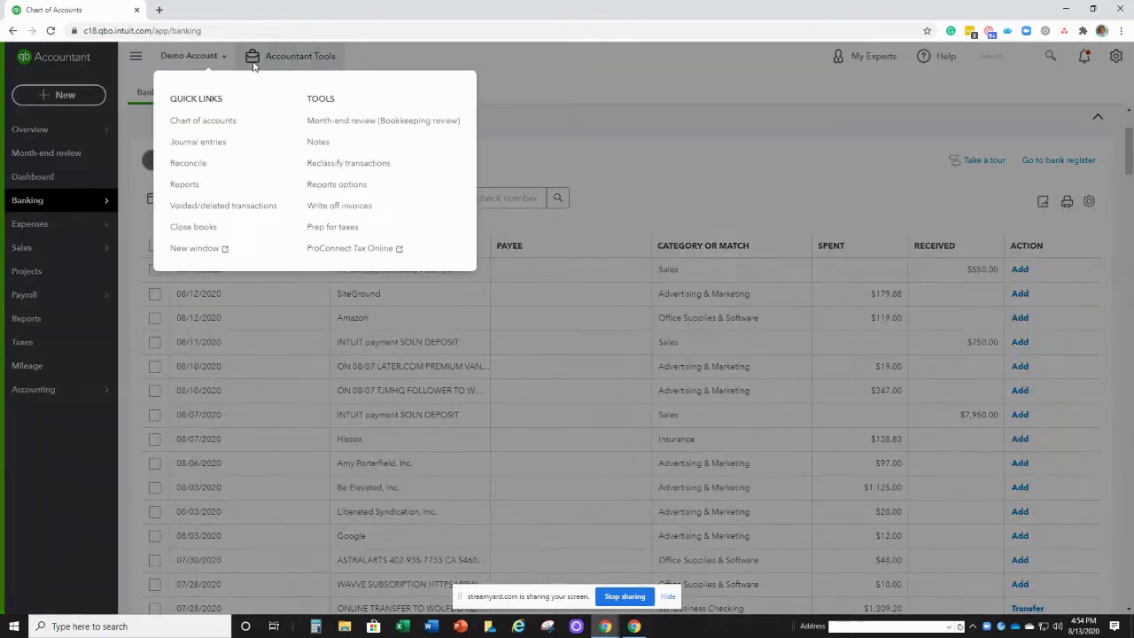
left_click(204, 252)
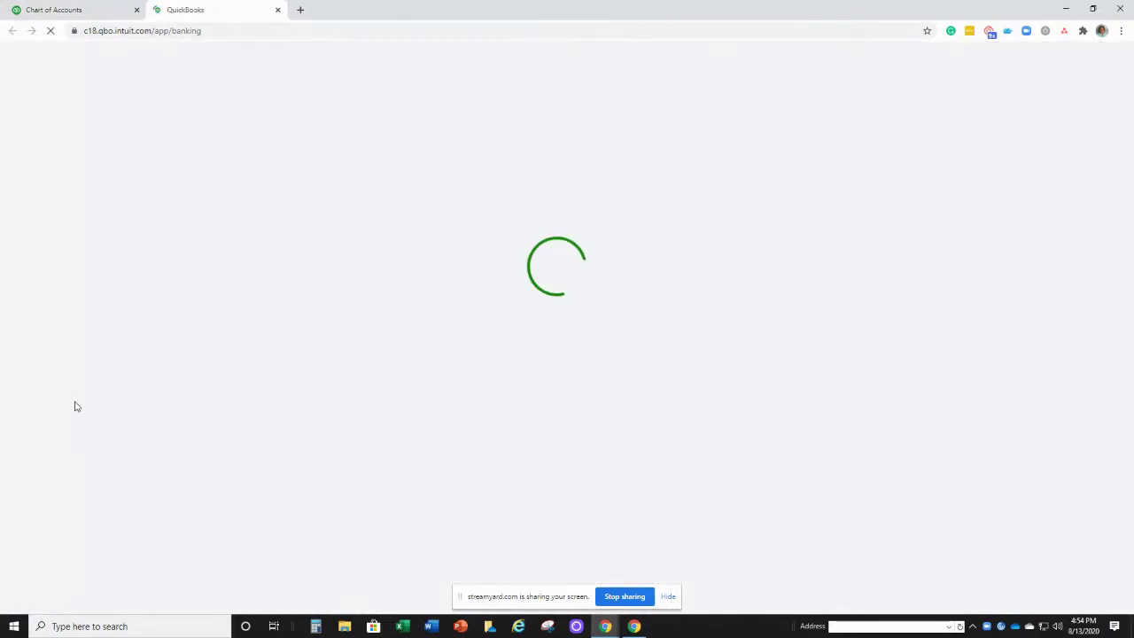
mouse_move(74, 397)
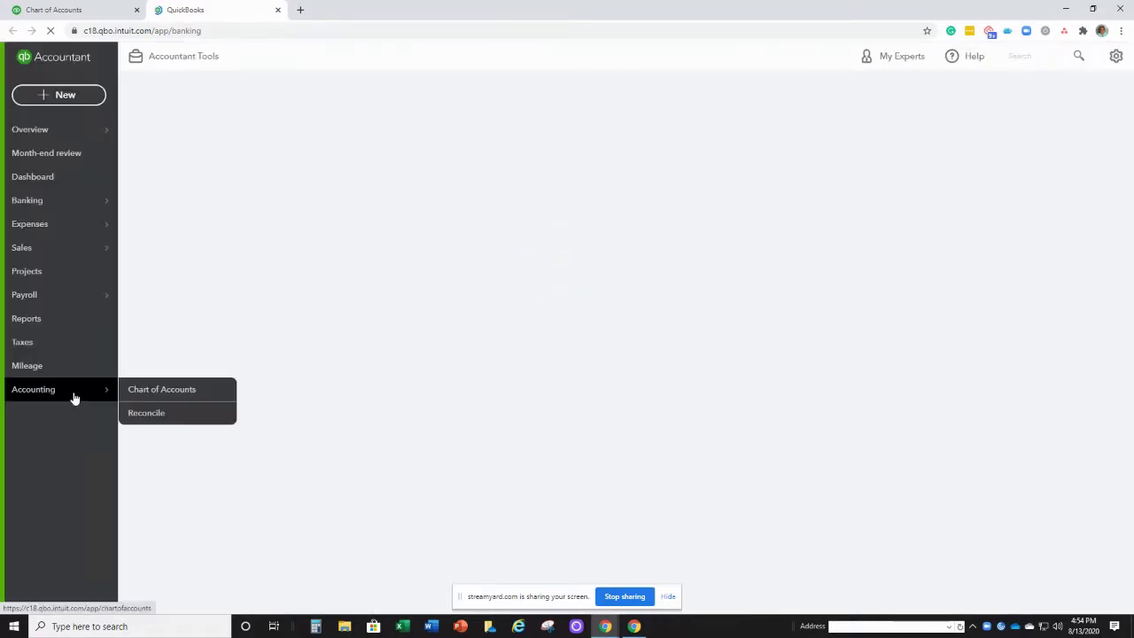
left_click(135, 392)
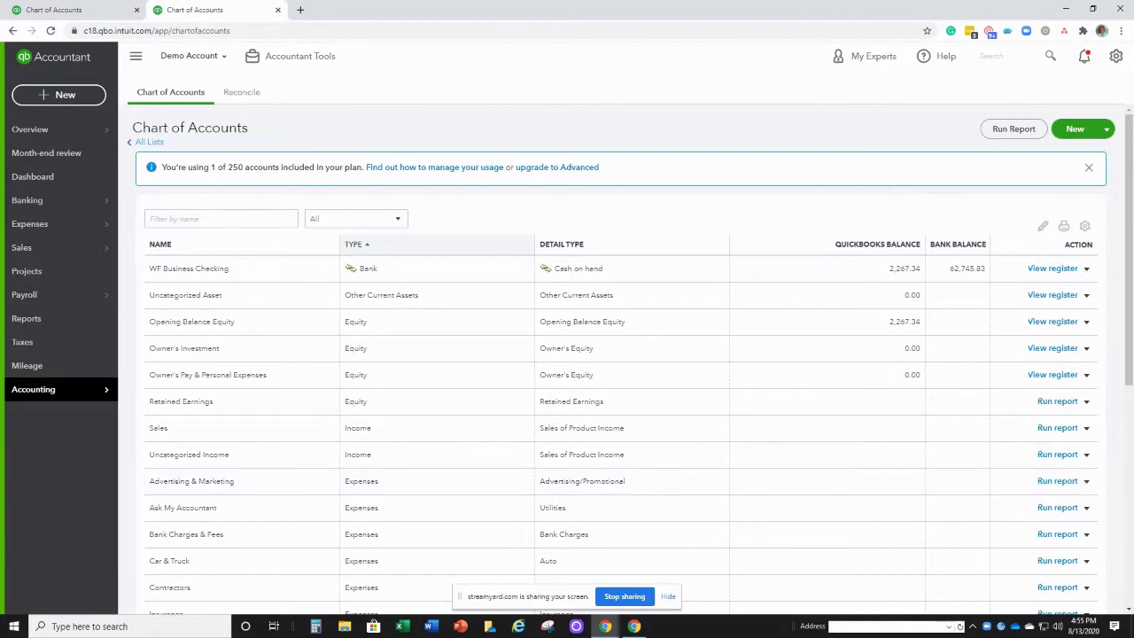
Step: Start a new account of type Expenses and make it a sub-account of Advertising & Marketing
left_click(1073, 129)
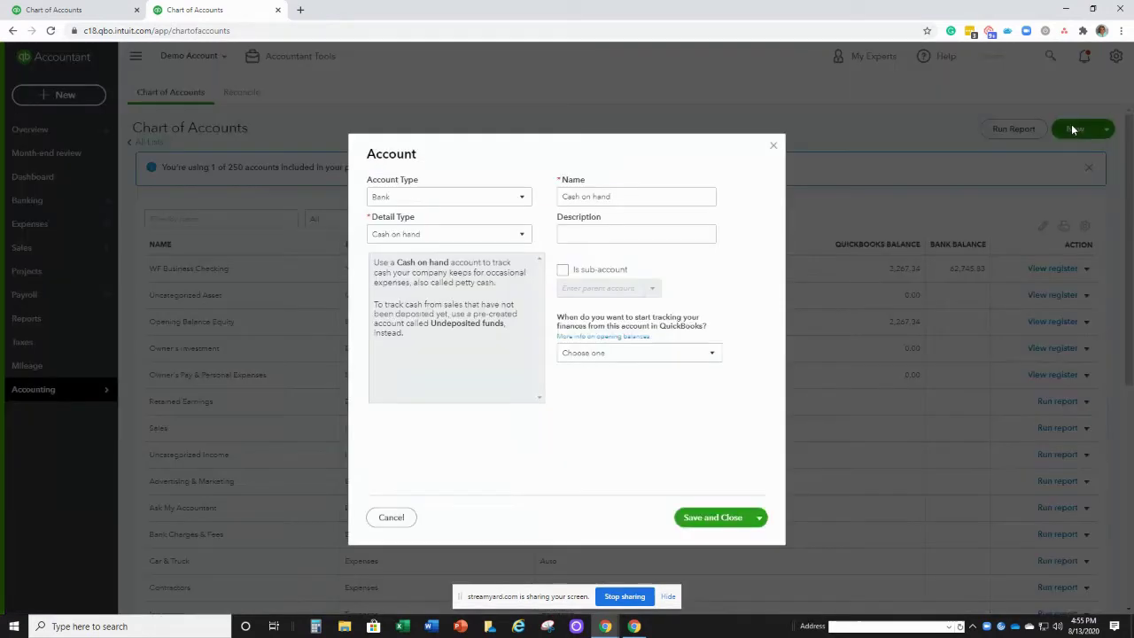
left_click(508, 198)
key("e")
key("x")
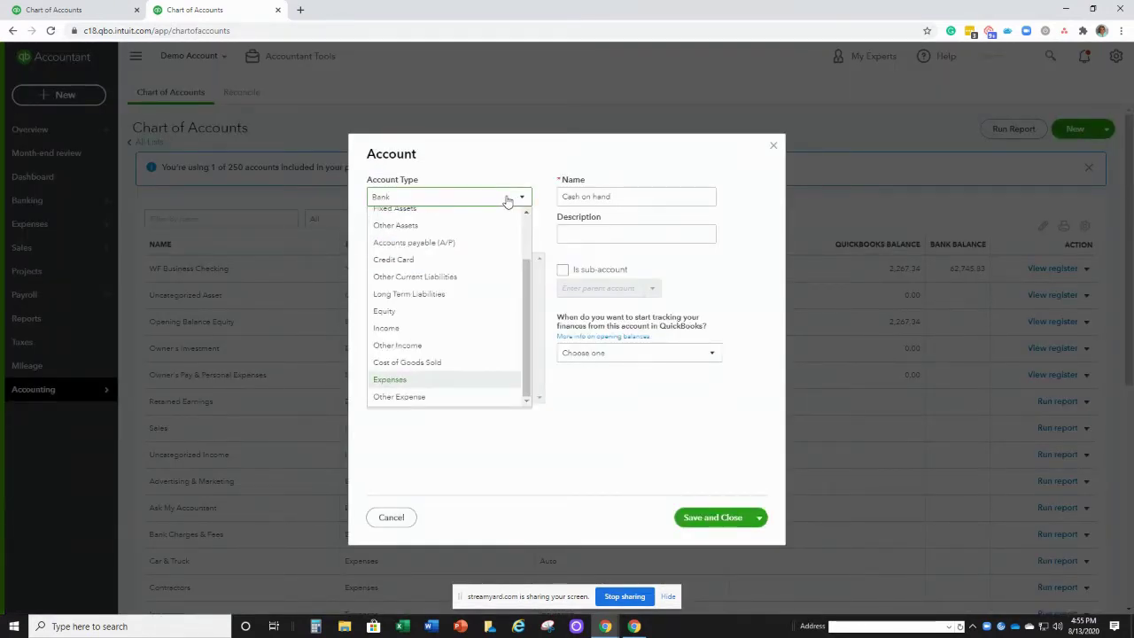
left_click(449, 379)
left_click(561, 269)
type("ad")
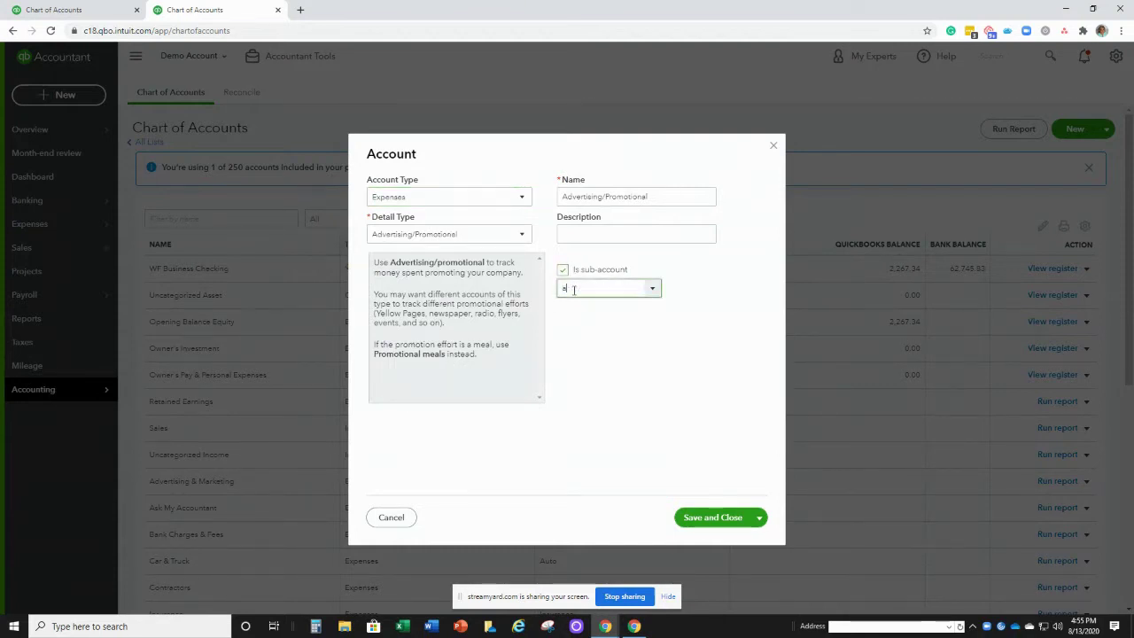
left_click(587, 309)
Step: Name the new sub-account Facebook Ads and save it
left_click_drag(654, 197, 525, 199)
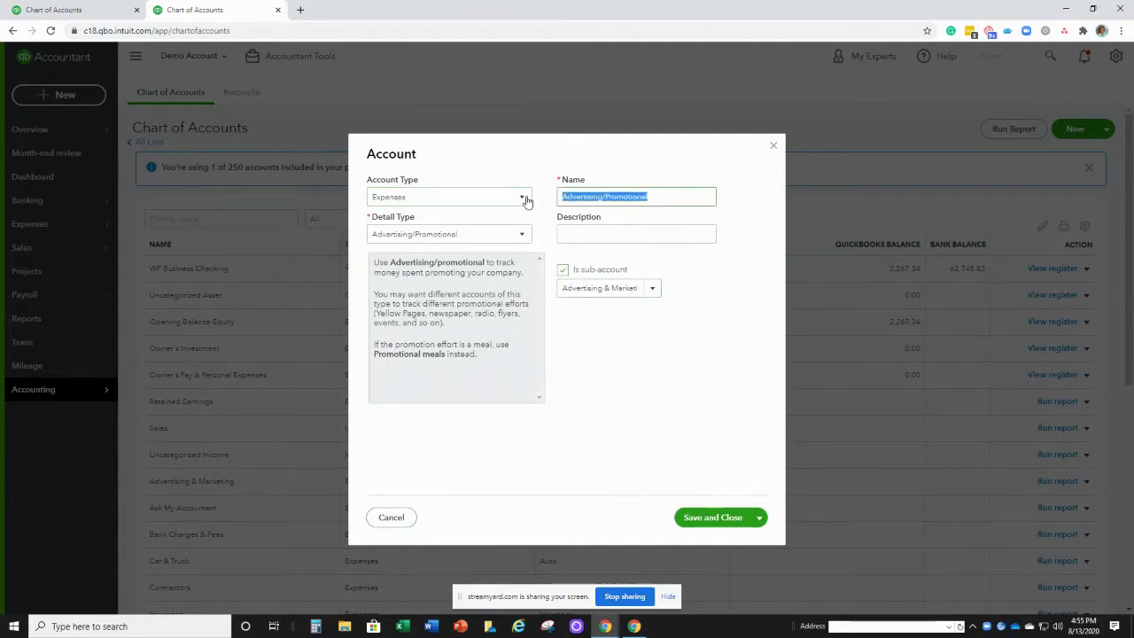
type("Faceb")
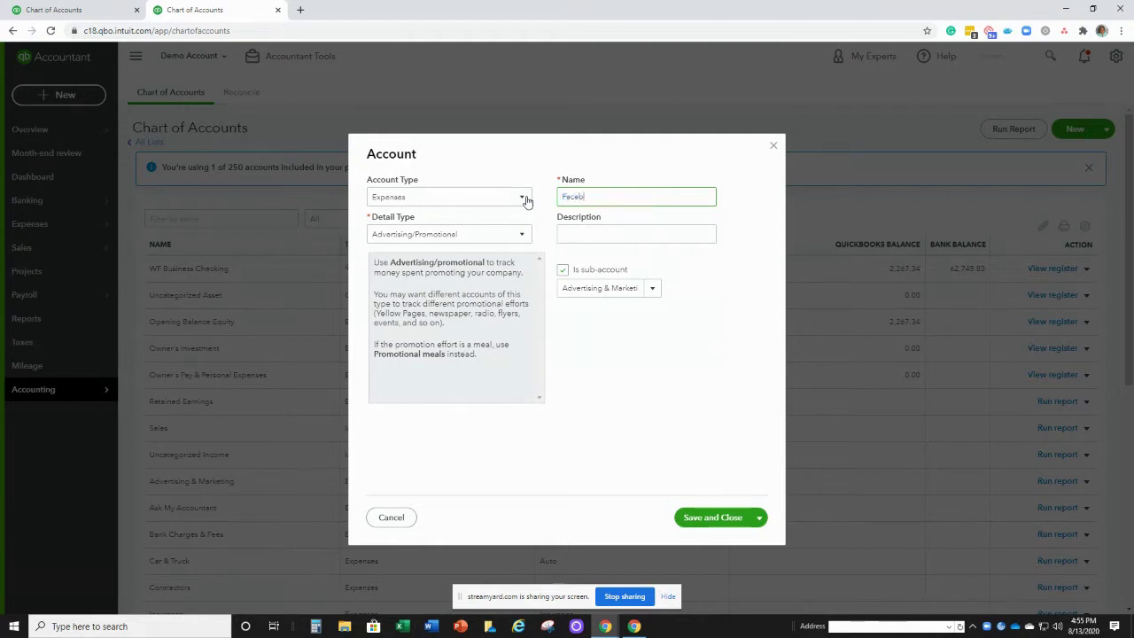
type("ook Ads")
left_click(712, 518)
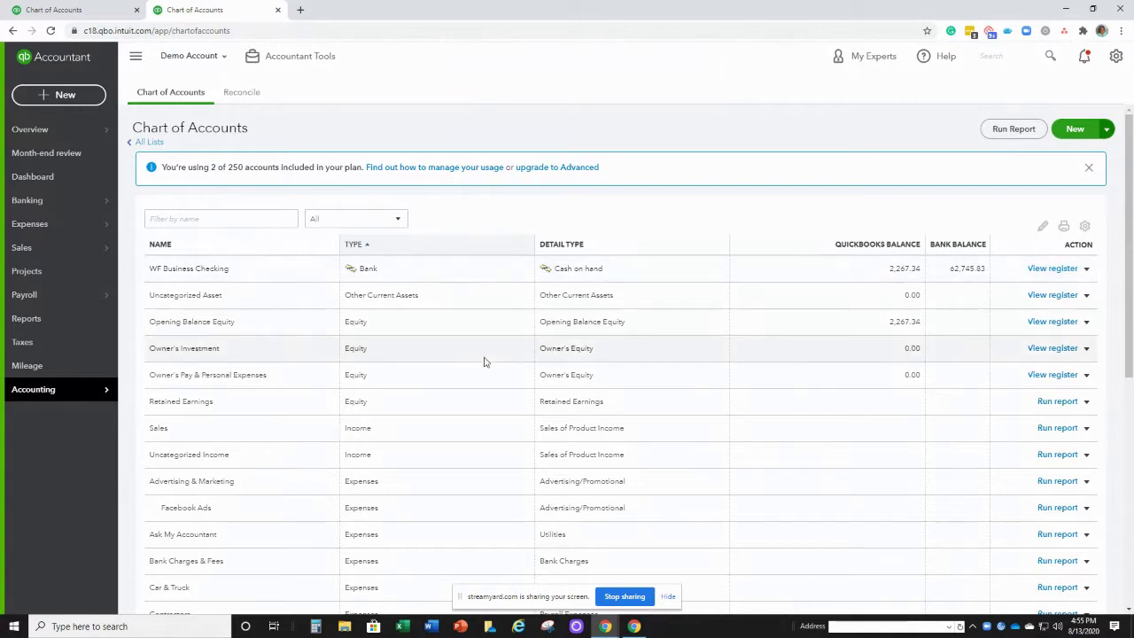
Step: Return to the bank transactions, try recording the 08/12/2020 INTUIT payment deposit as a transfer, and switch it back to Categorize
left_click(118, 11)
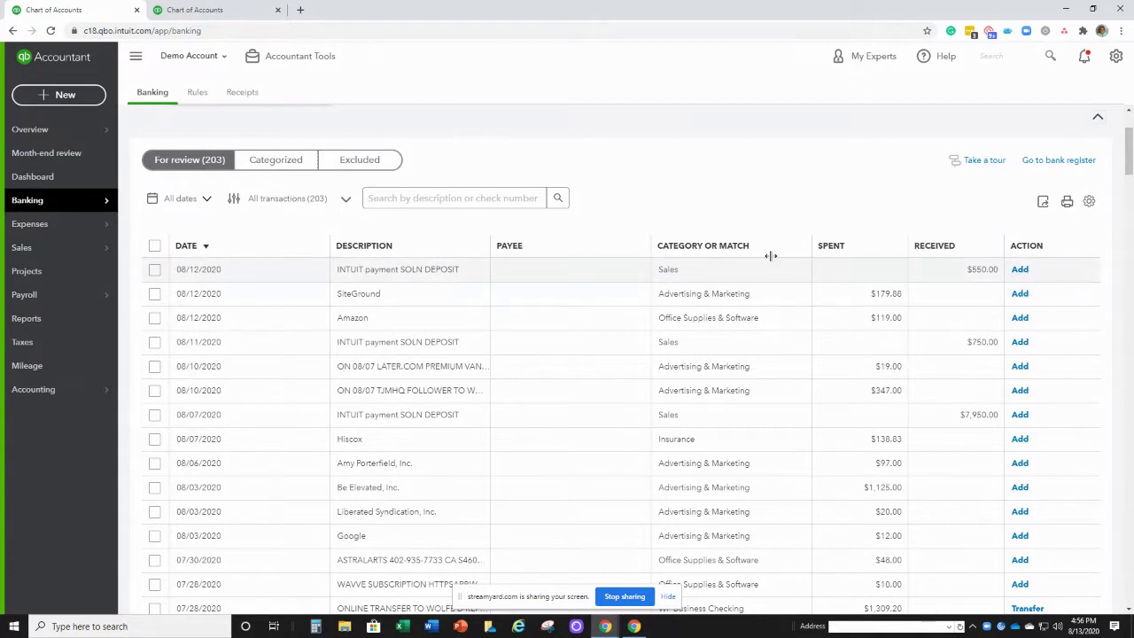
left_click(395, 275)
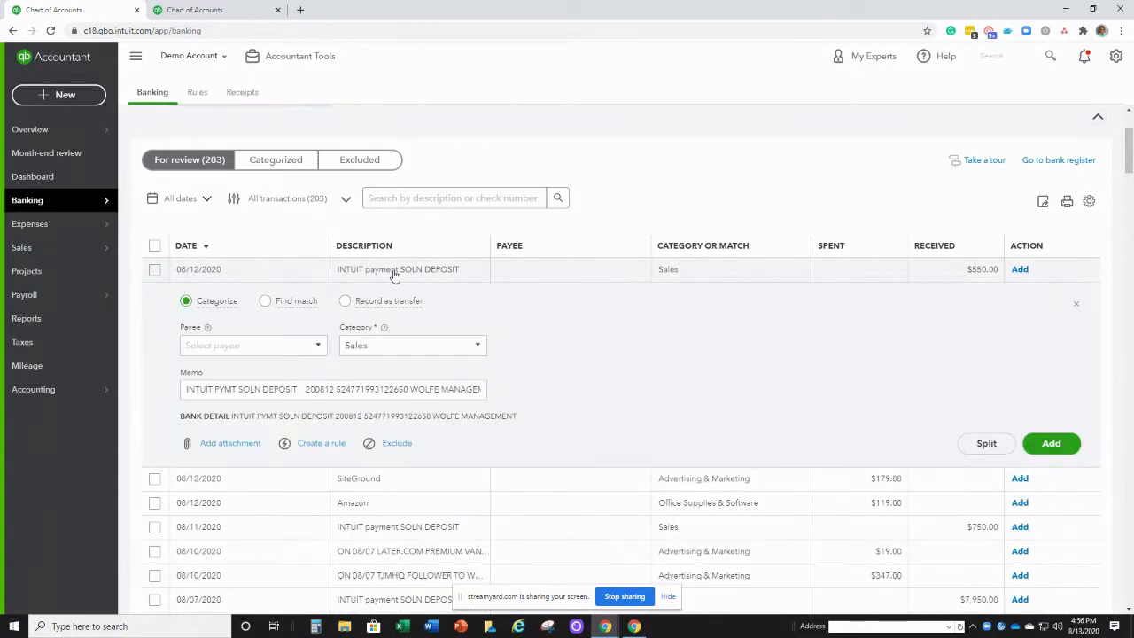
left_click(345, 303)
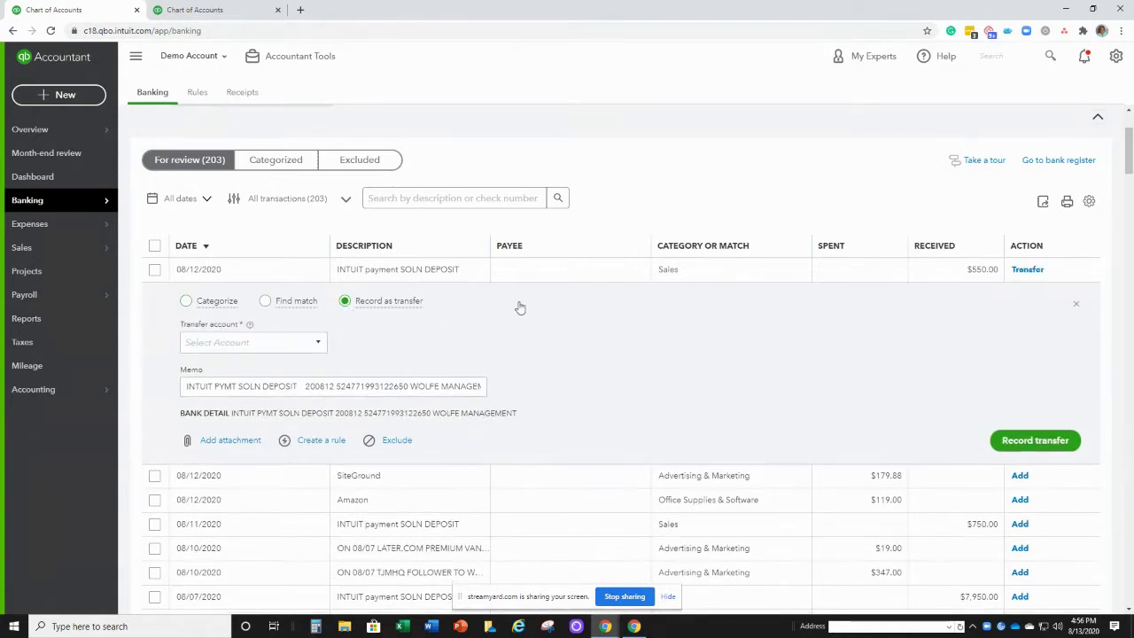
left_click(1076, 308)
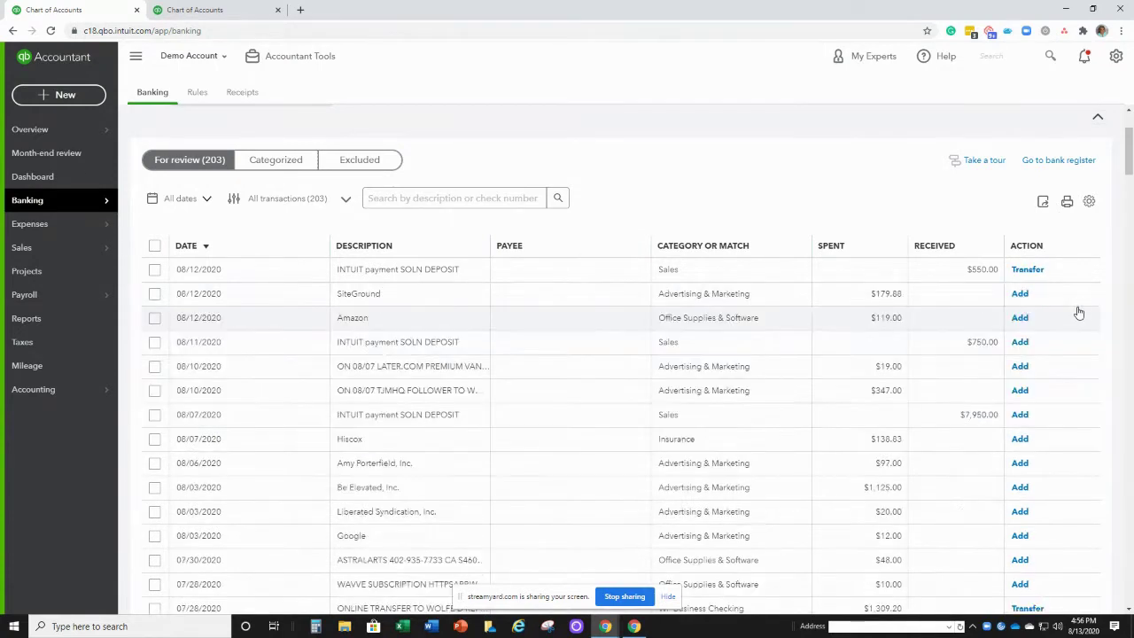
left_click(454, 273)
left_click(186, 302)
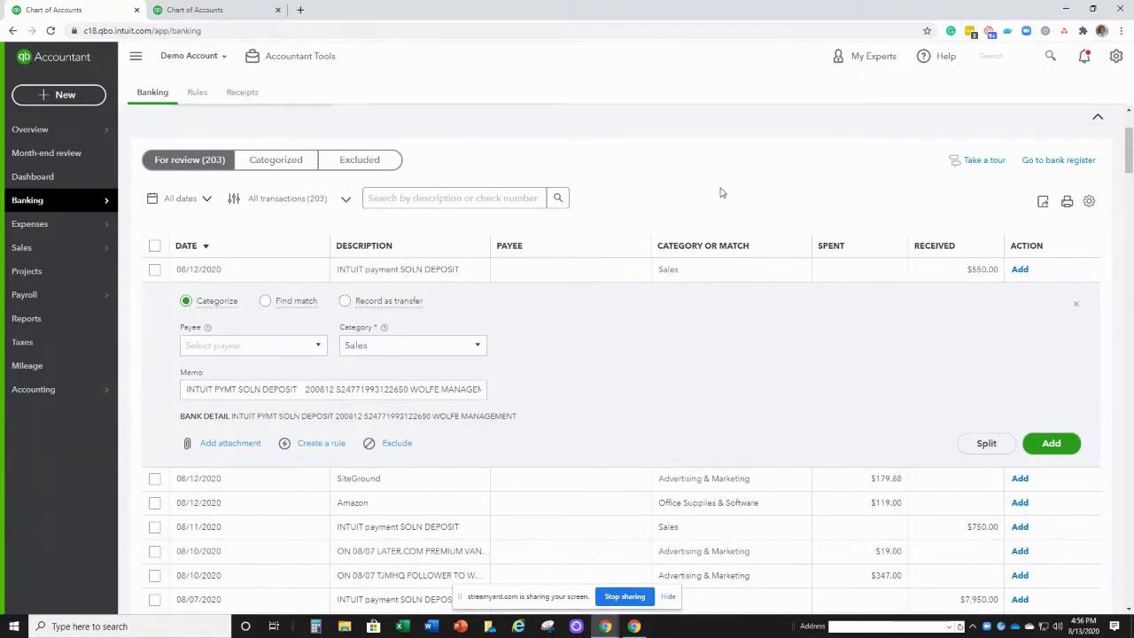
left_click(1076, 305)
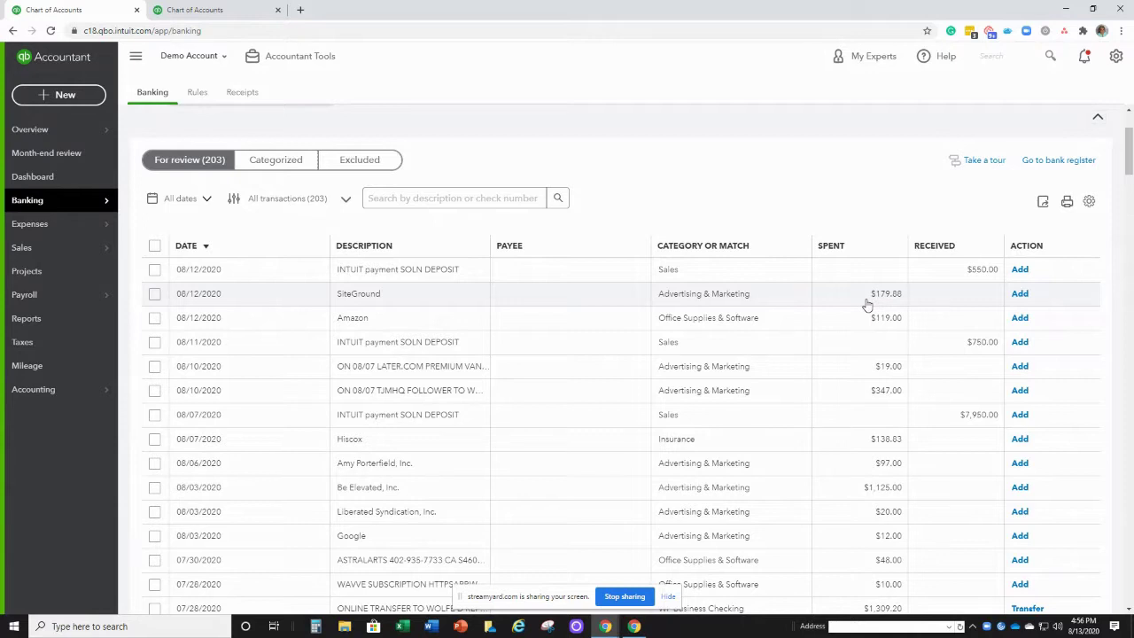
Step: Try the transfer option on the 08/12/2020 SiteGround transaction, return it to Categorize, and close its details
left_click(728, 304)
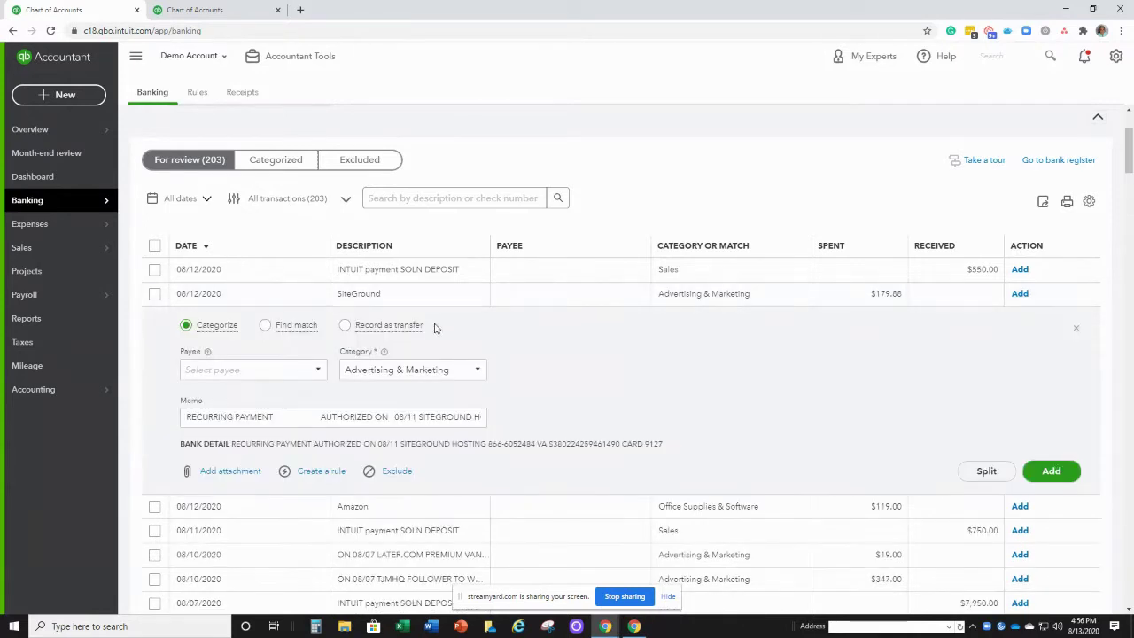
left_click(345, 327)
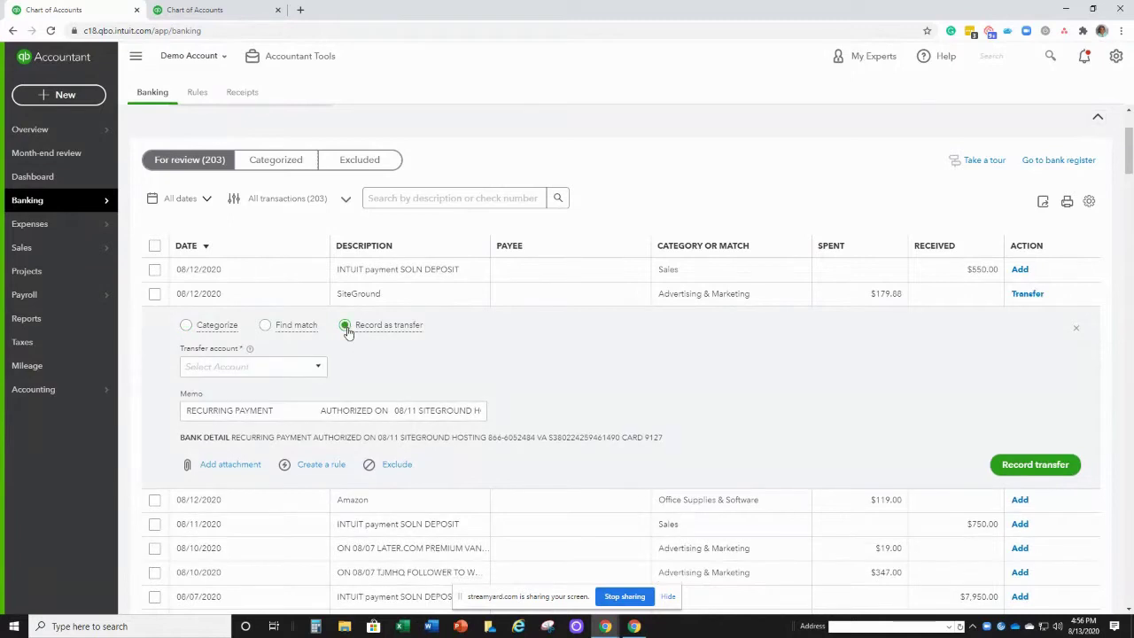
left_click(1075, 327)
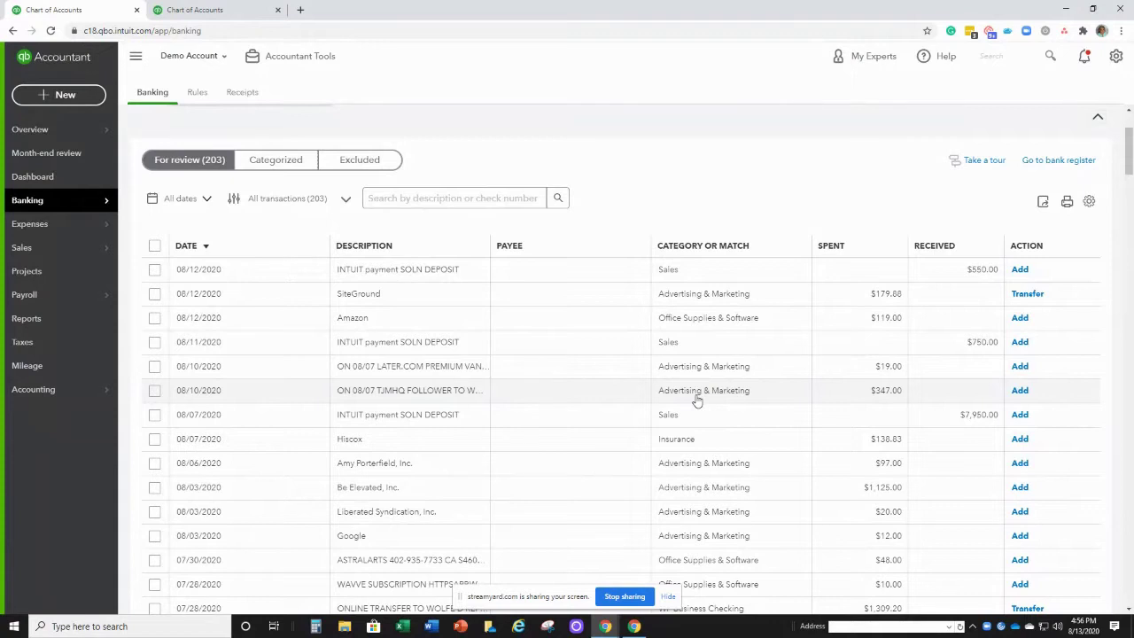
left_click(683, 299)
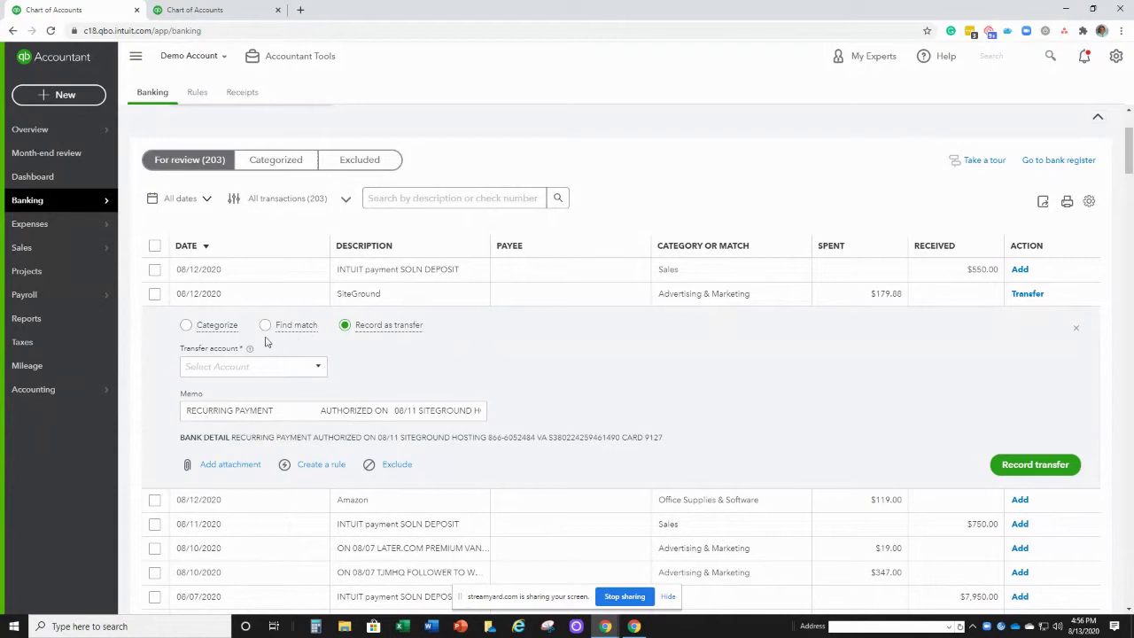
left_click(185, 326)
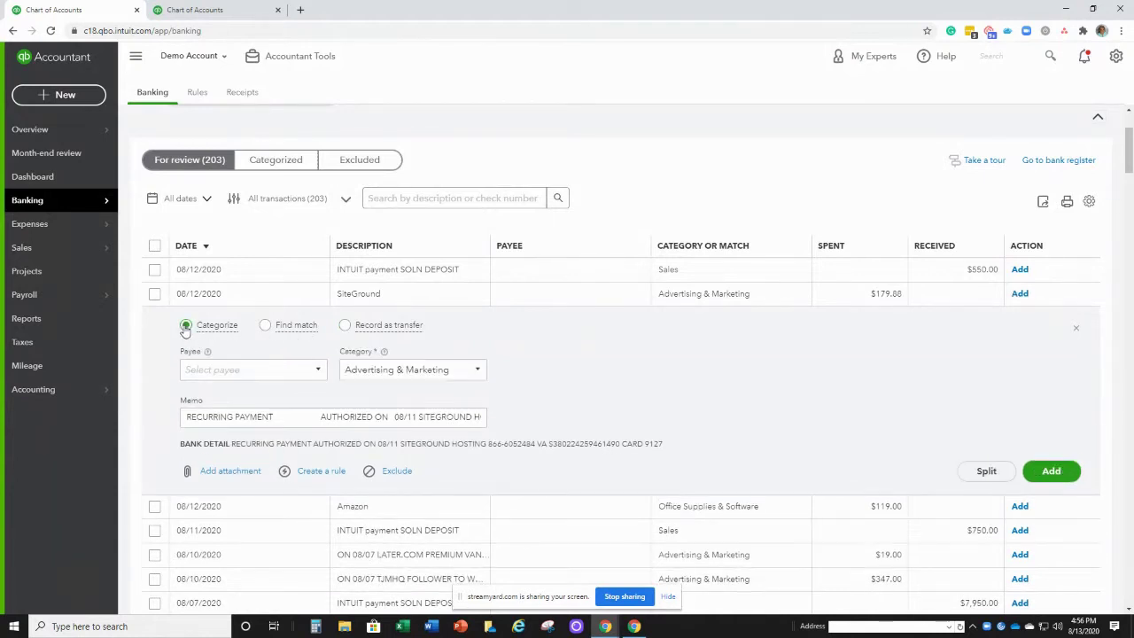
left_click(351, 329)
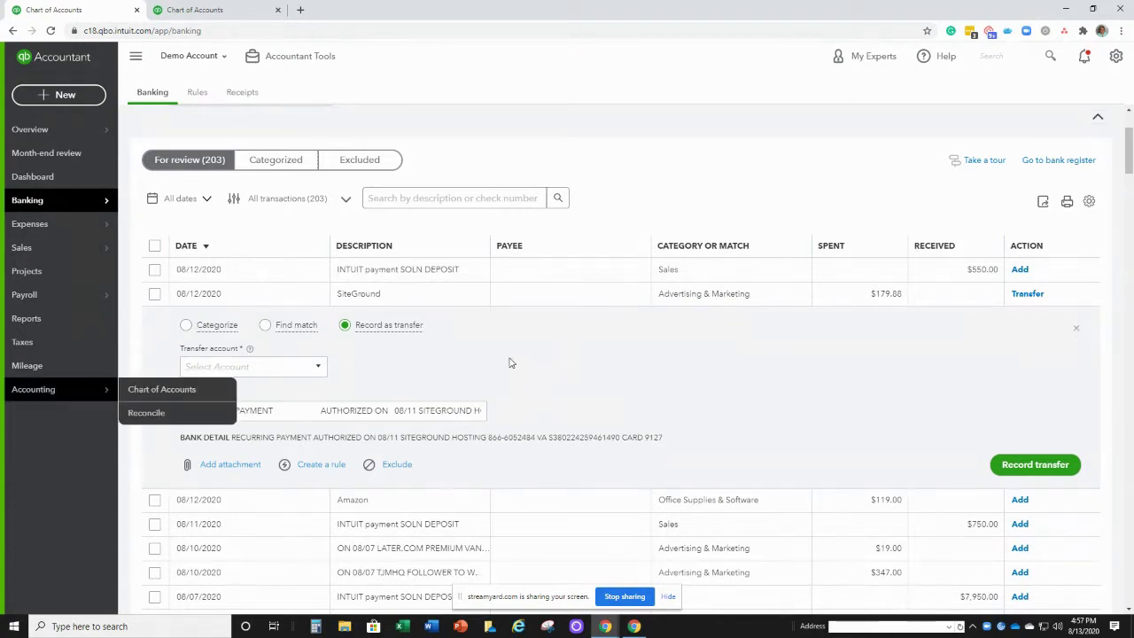
left_click(185, 330)
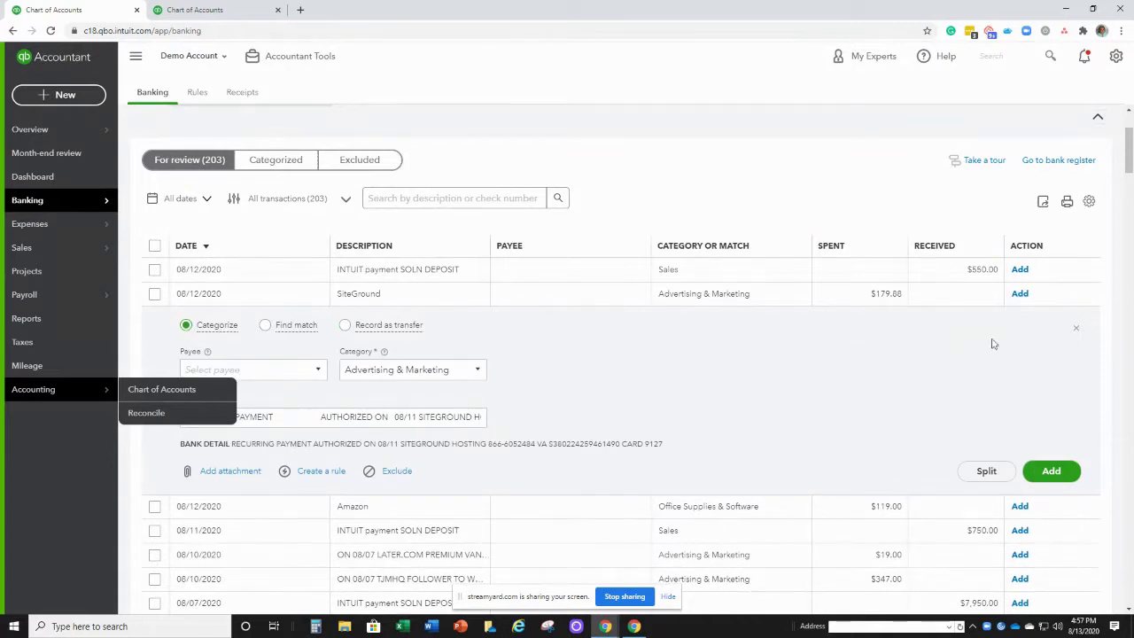
left_click(1078, 332)
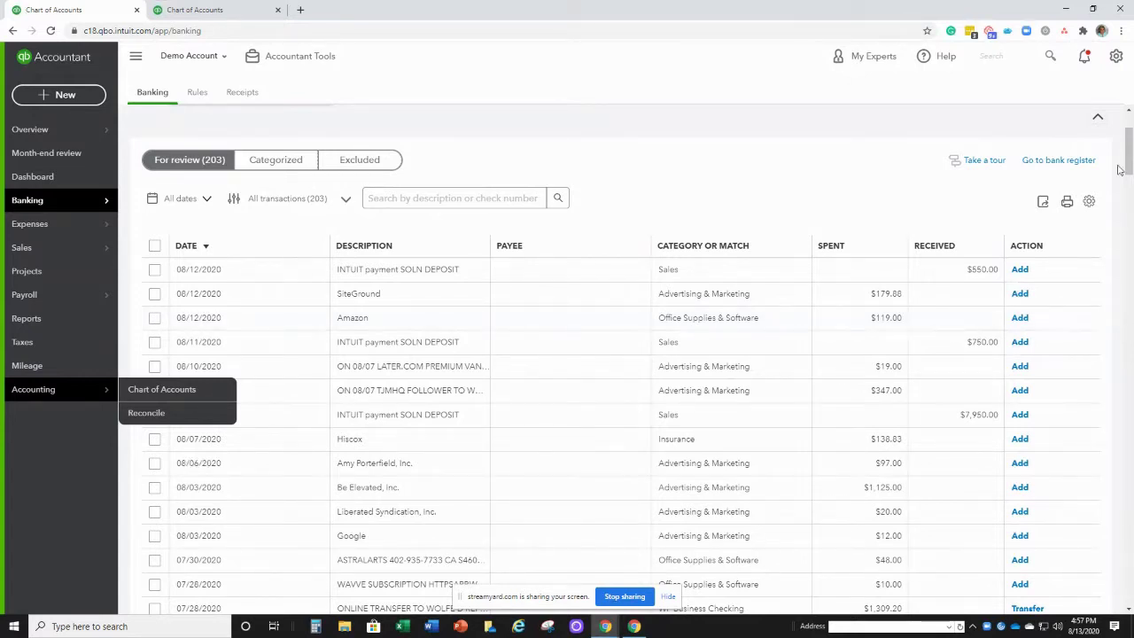
Step: Sort the transactions awaiting review by description and expand the 02/18/2020 ConvertKit Email purchase
scroll(1124, 162, "up", 3)
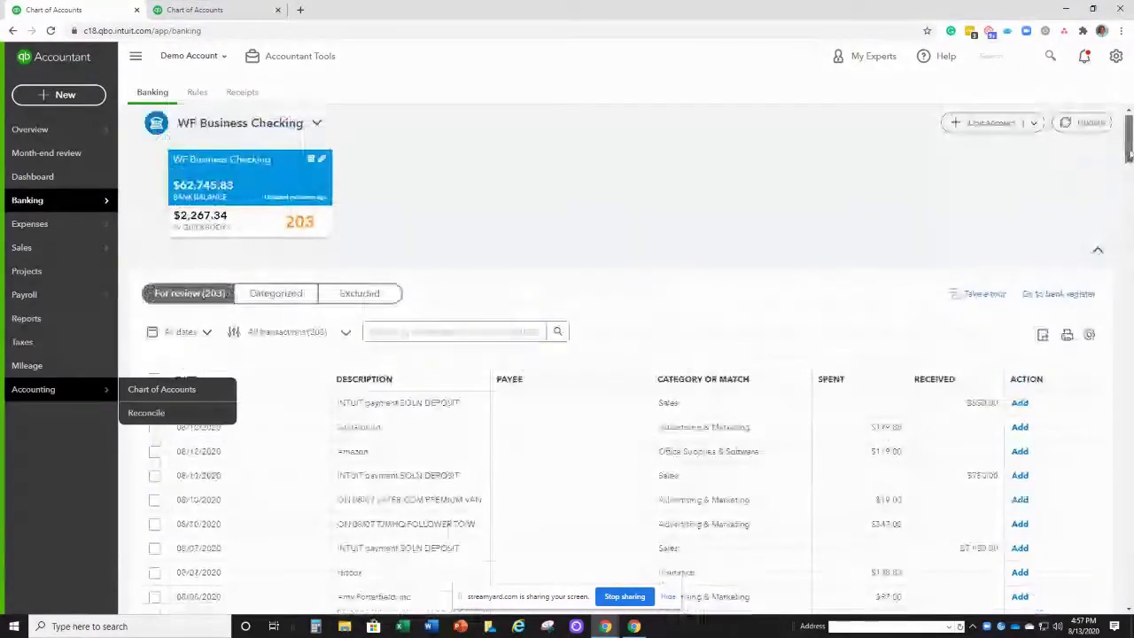
left_click_drag(1127, 155, 1129, 175)
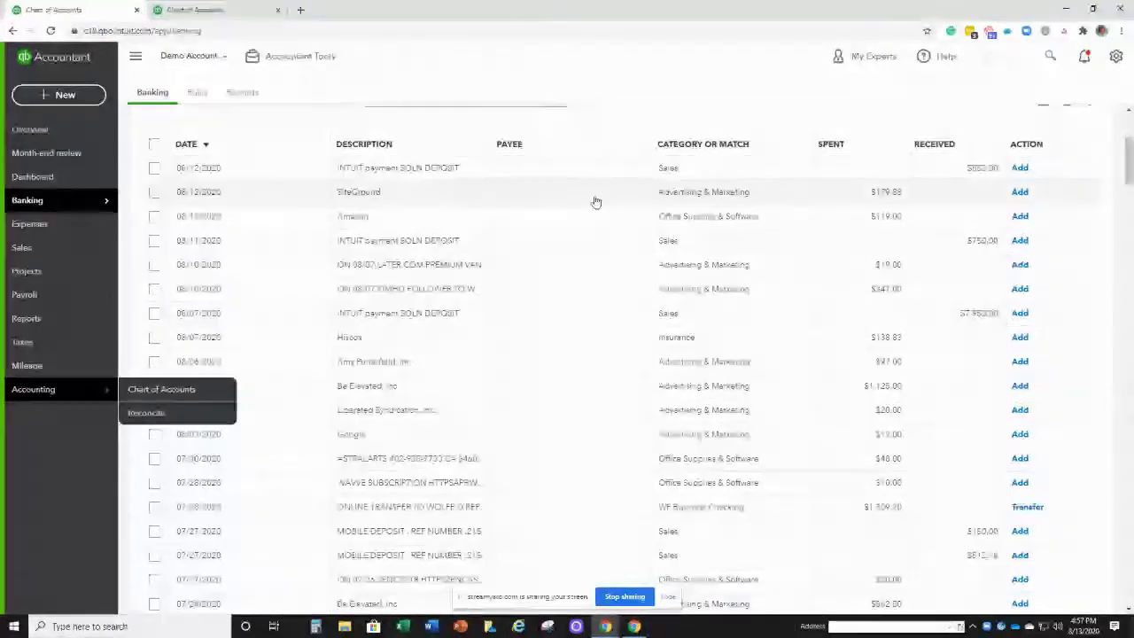
left_click(374, 146)
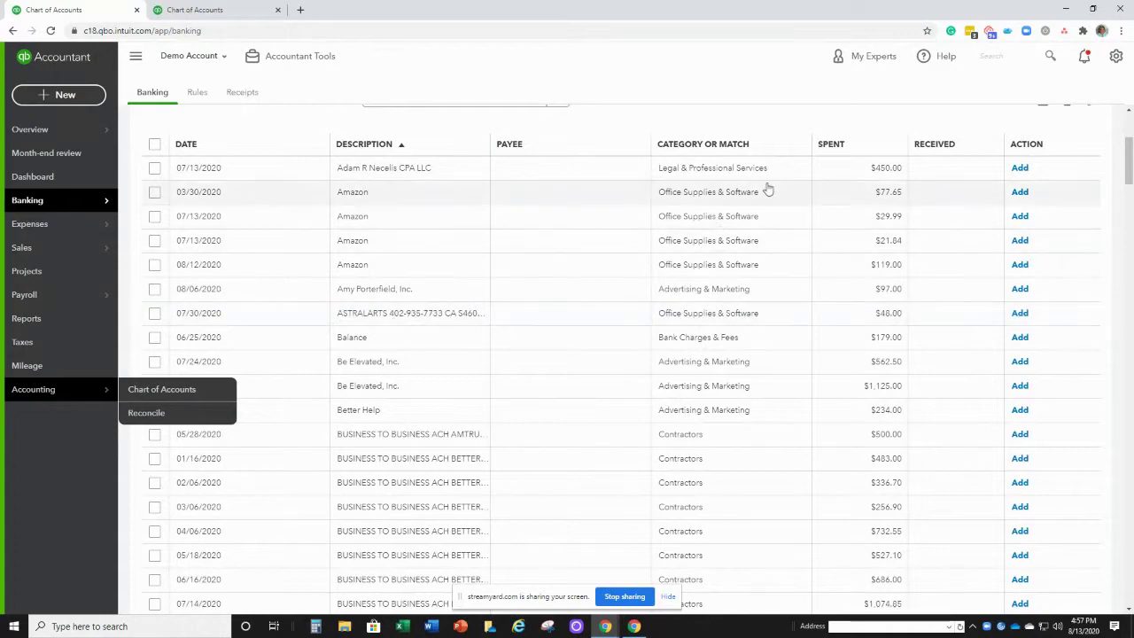
left_click_drag(1130, 159, 1130, 259)
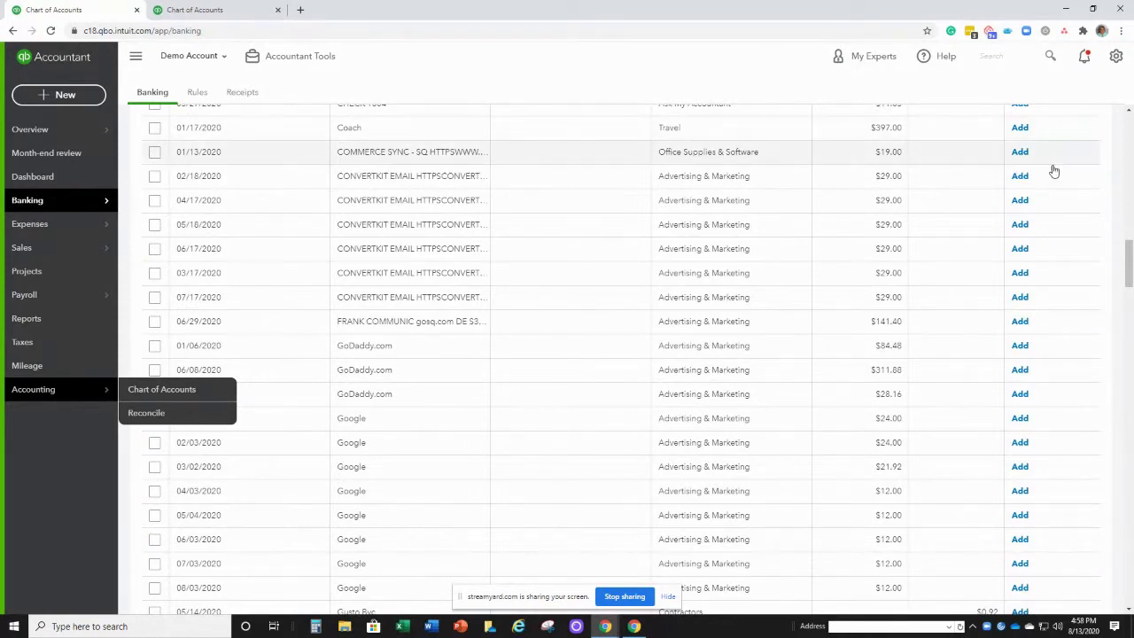
left_click(421, 187)
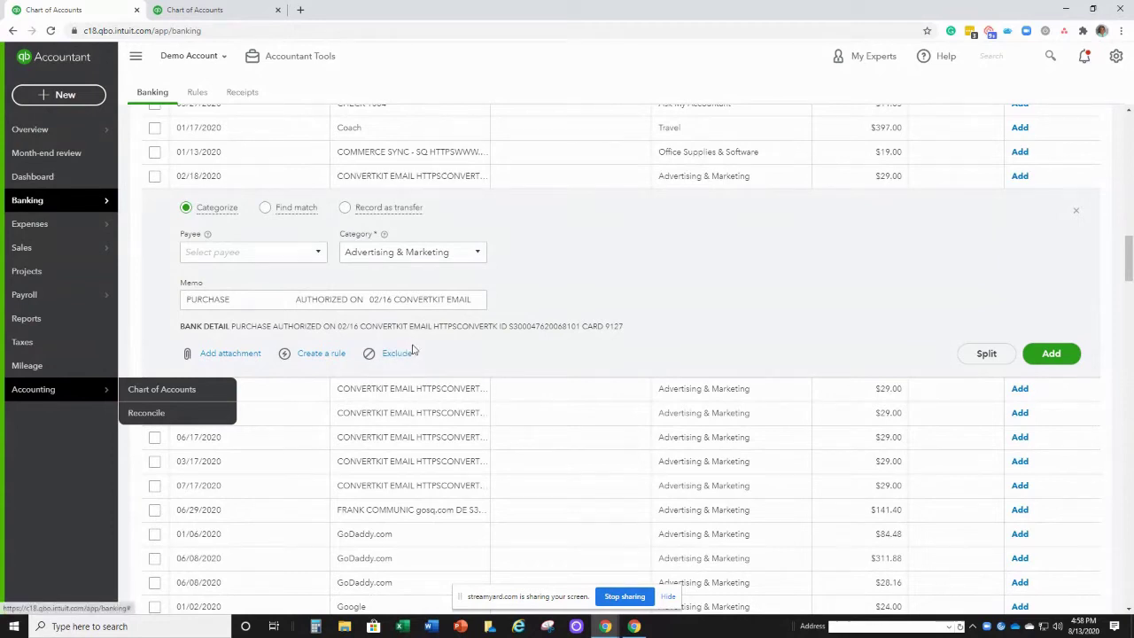
Step: In the chart of accounts, start a new Expenses account and make it a sub-account of Advertising & Marketing
left_click(211, 15)
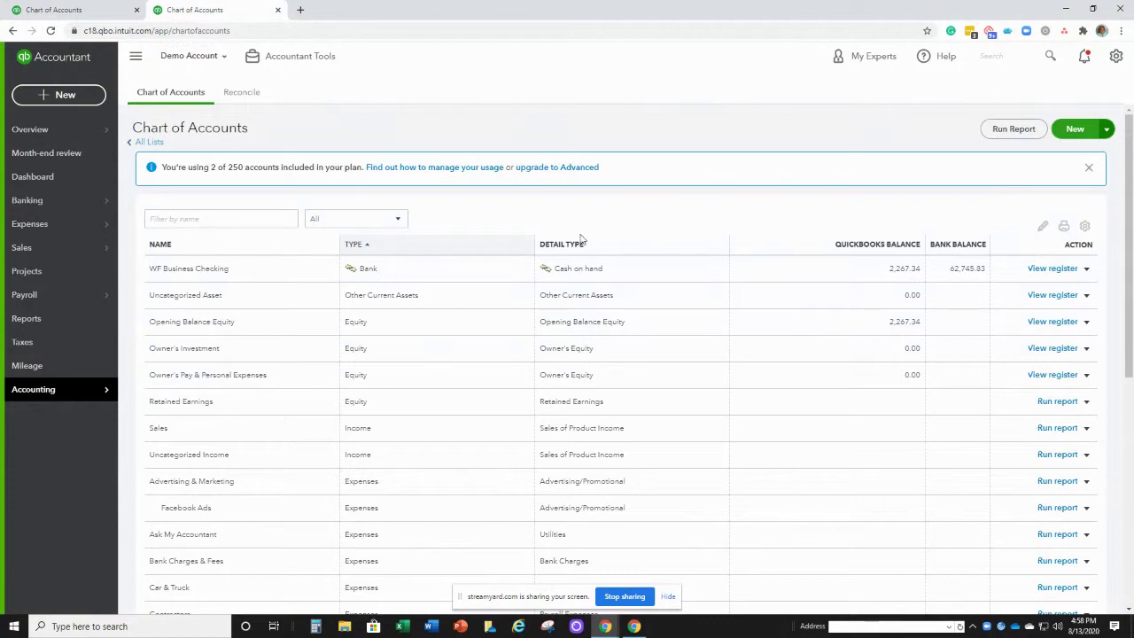
left_click(1074, 129)
left_click(432, 201)
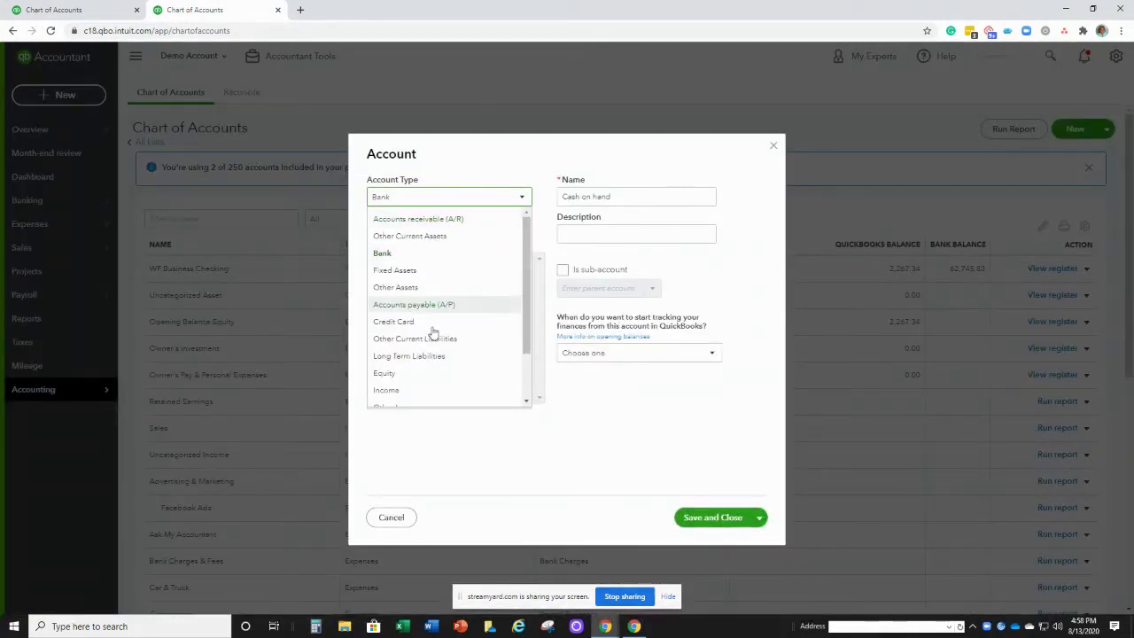
scroll(526, 306, "down", 2)
left_click(466, 377)
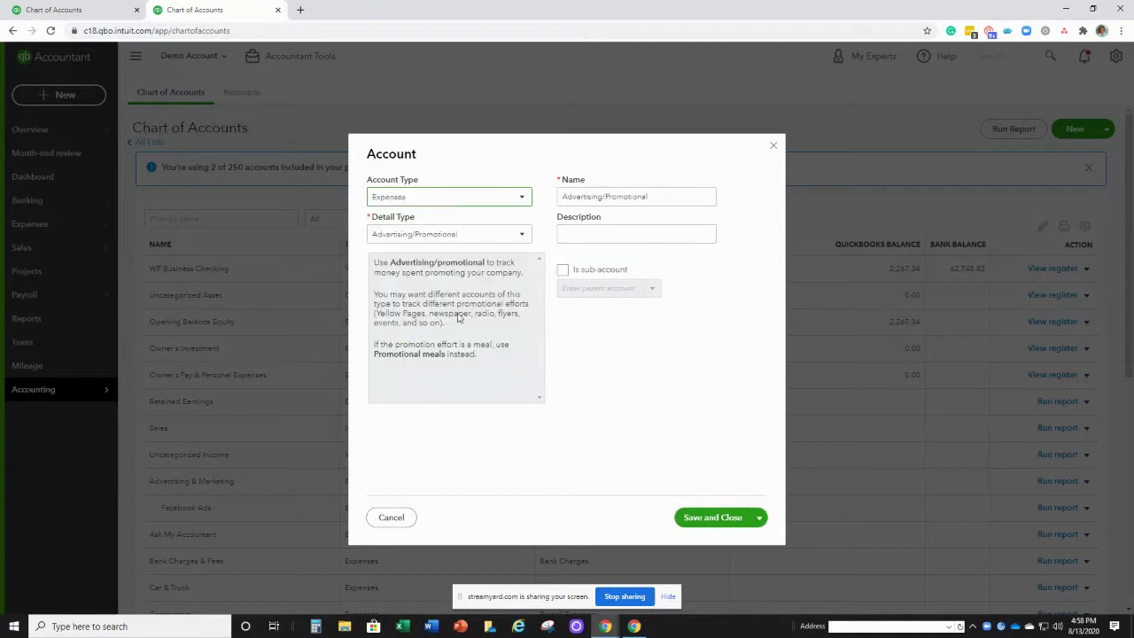
left_click(563, 270)
type("ad")
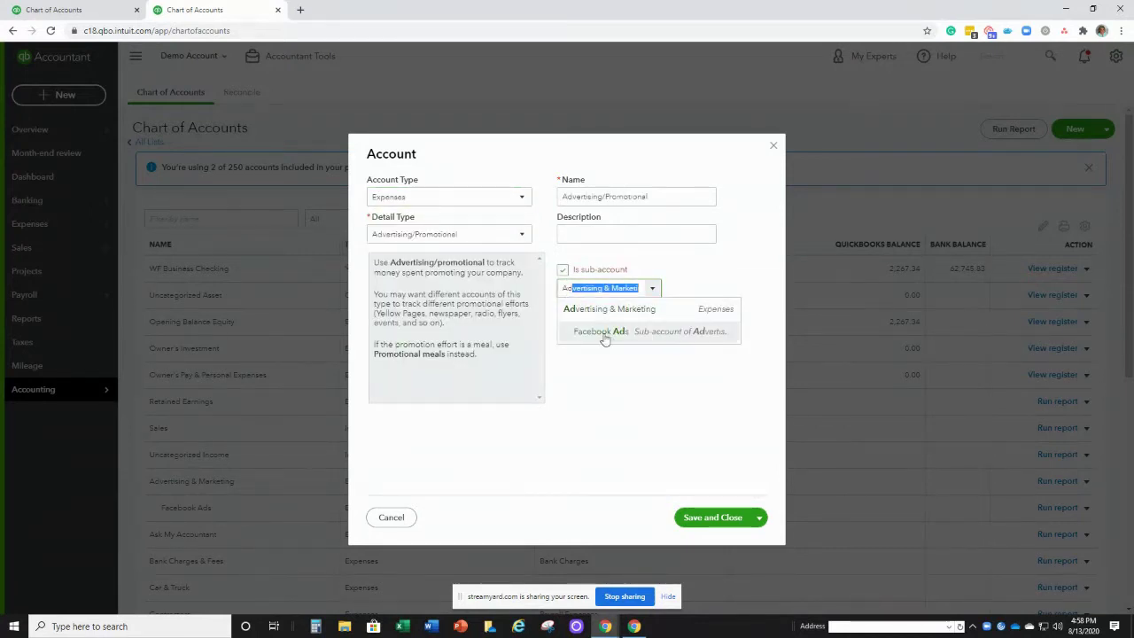
left_click(668, 312)
Step: Name the new sub-account Email Marketing and save it
left_click_drag(652, 196, 552, 191)
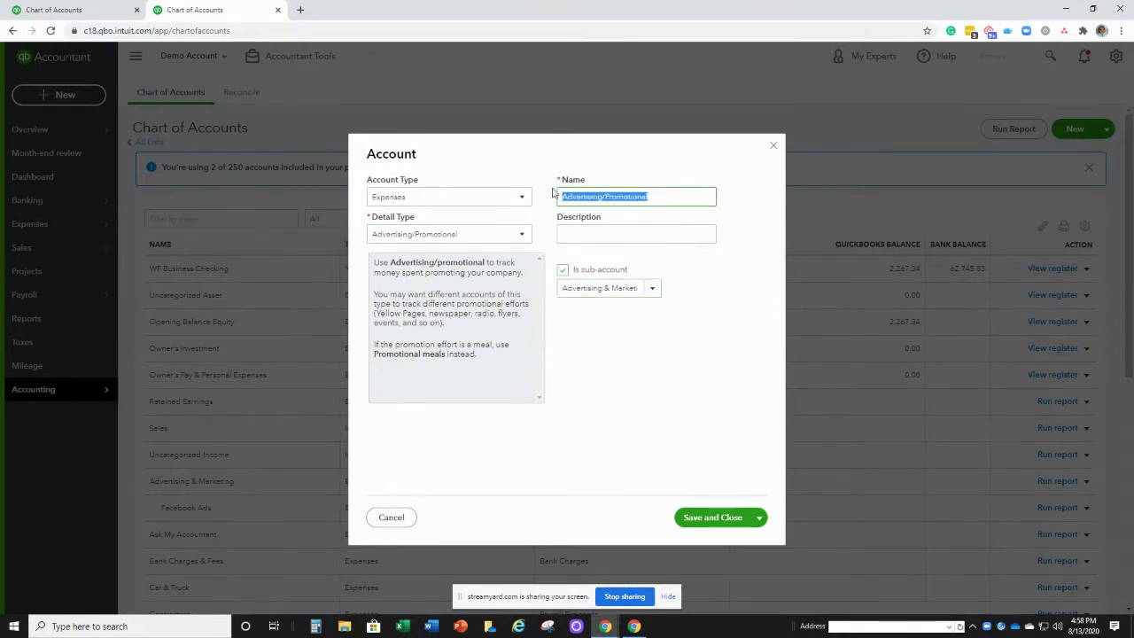
type("Email Marketing")
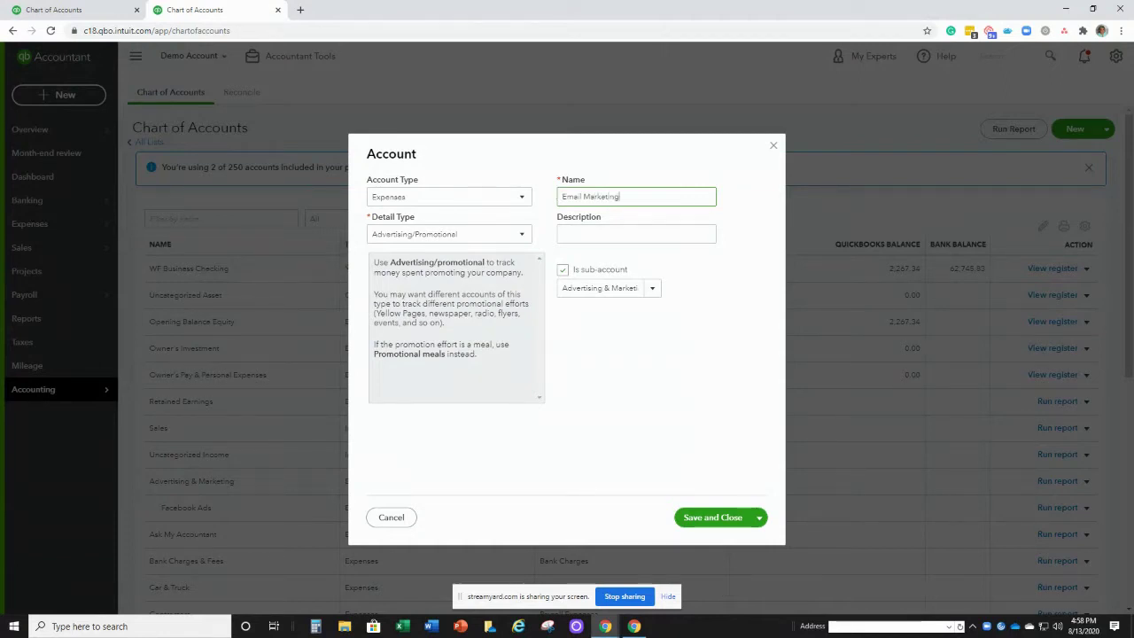
left_click(712, 516)
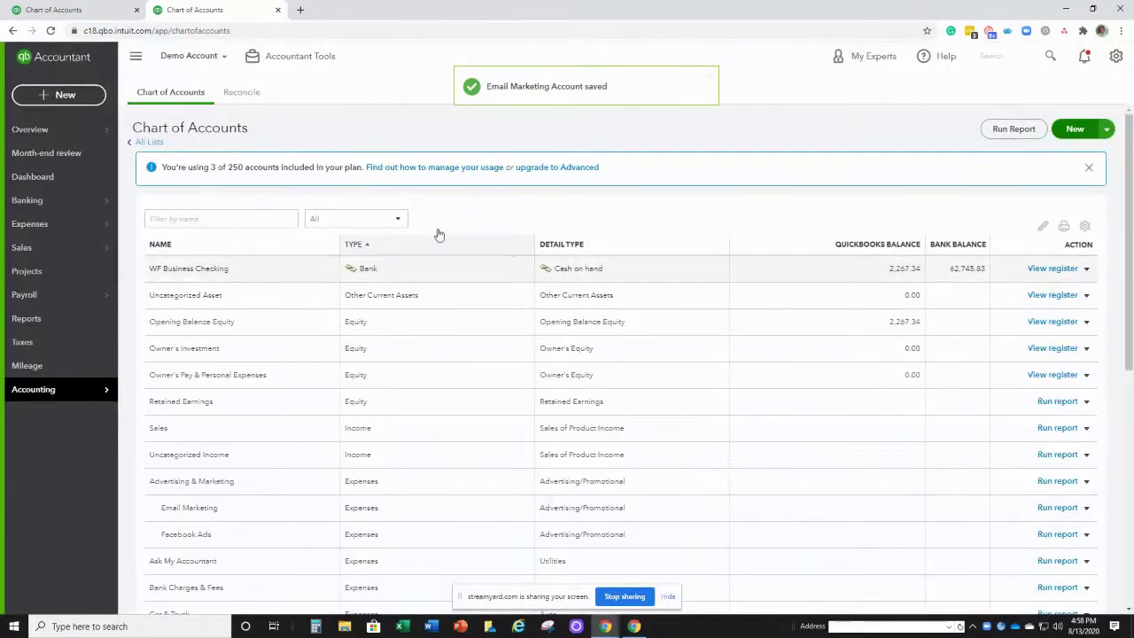
Step: Return to the bank transactions and add Convert Kit as a new vendor payee on the 02/18/2020 ConvertKit purchase
left_click(78, 9)
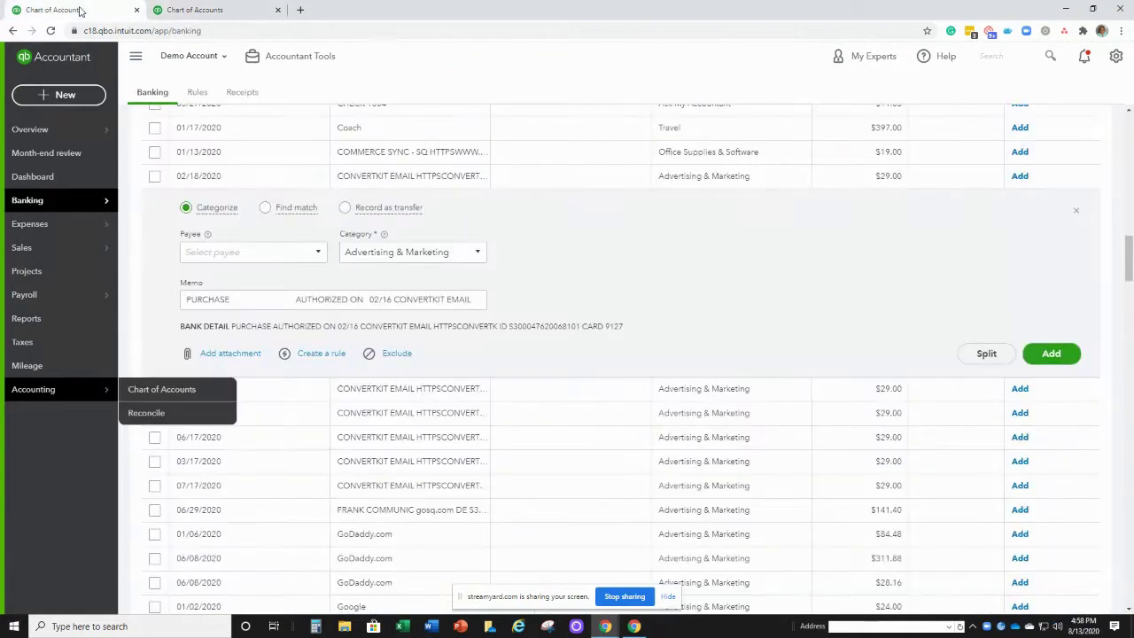
left_click(234, 253)
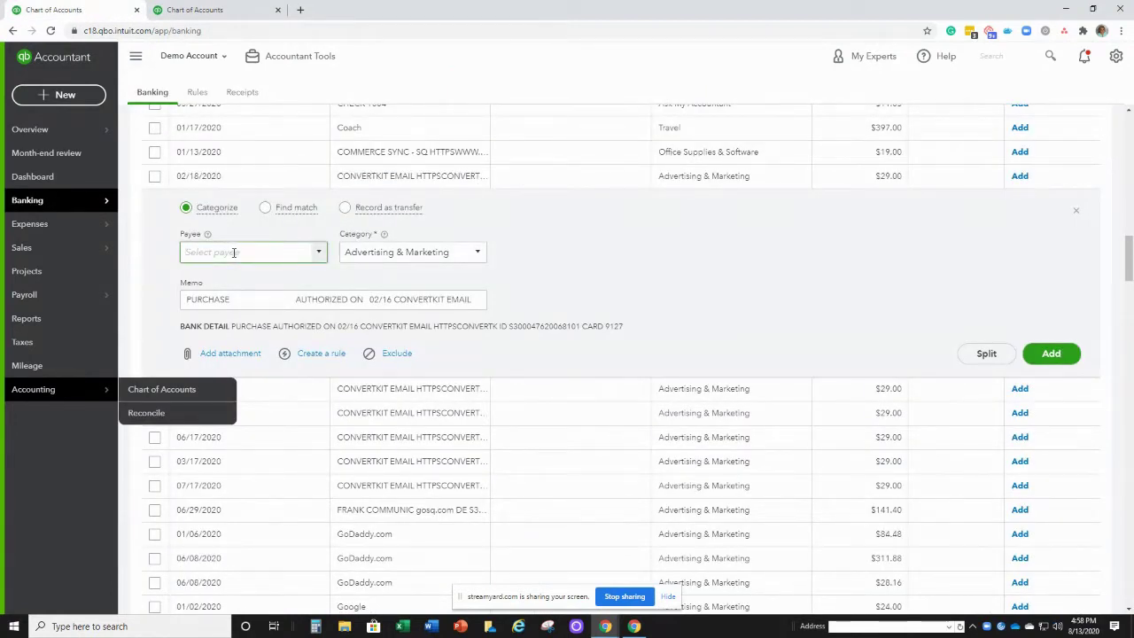
type("C")
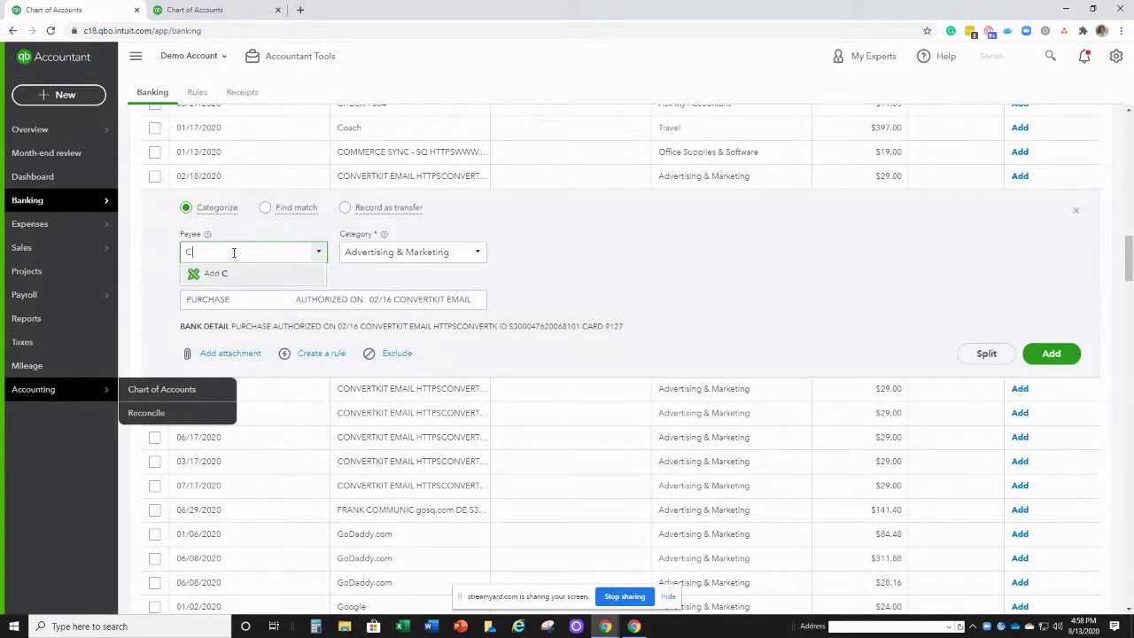
type("onvert Kit")
left_click(251, 273)
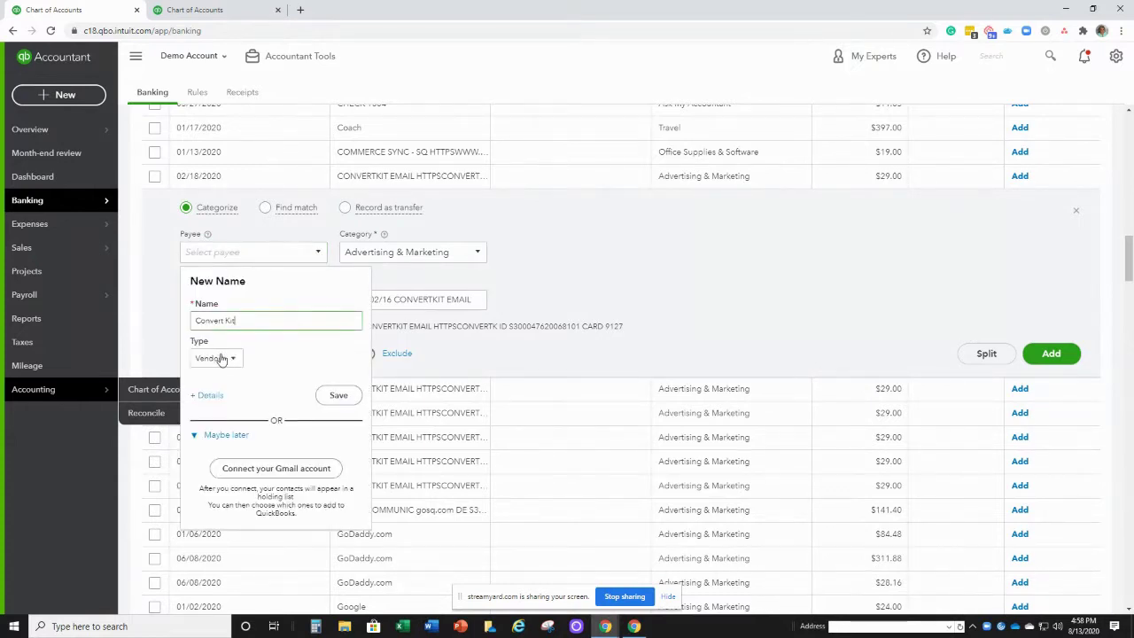
left_click(338, 395)
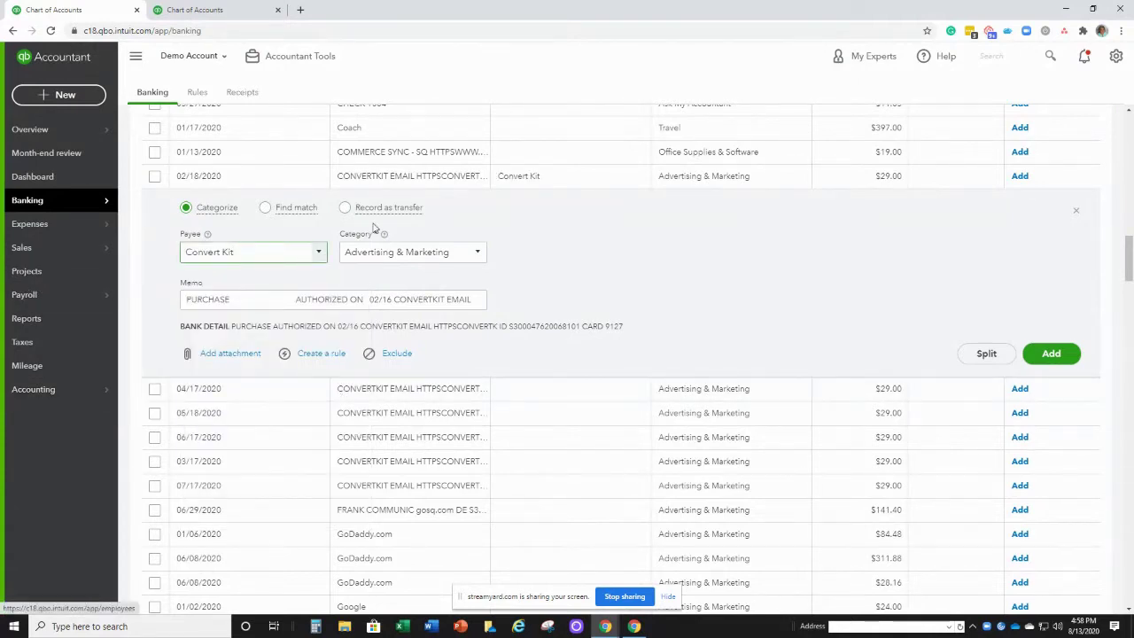
left_click(390, 252)
left_click_drag(450, 251, 318, 259)
type("email")
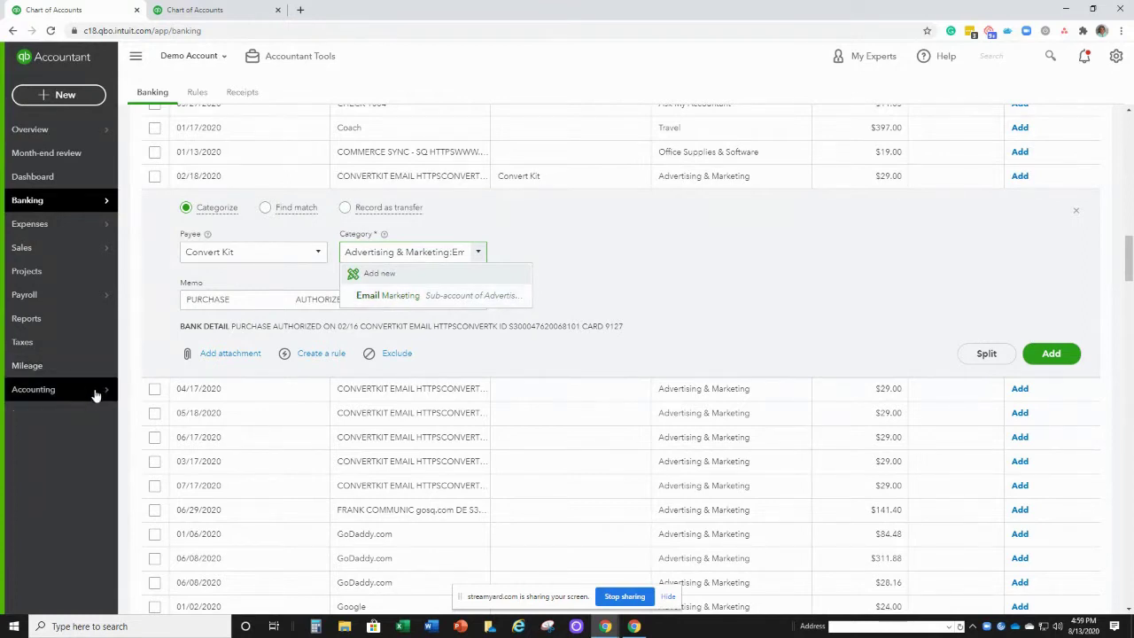
mouse_move(95, 395)
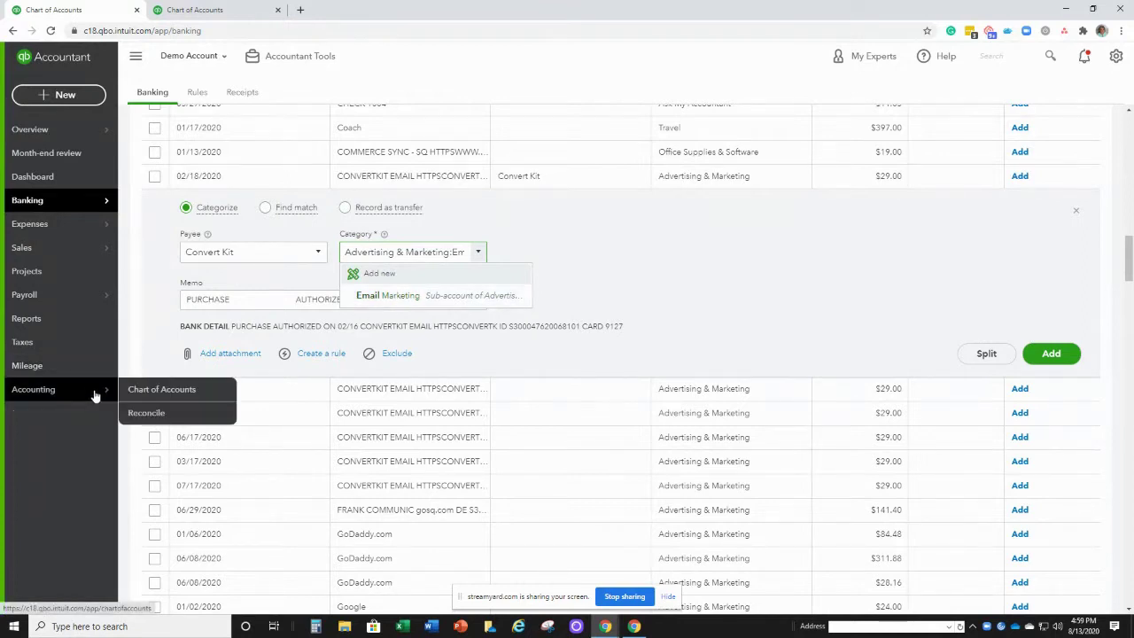
left_click(381, 275)
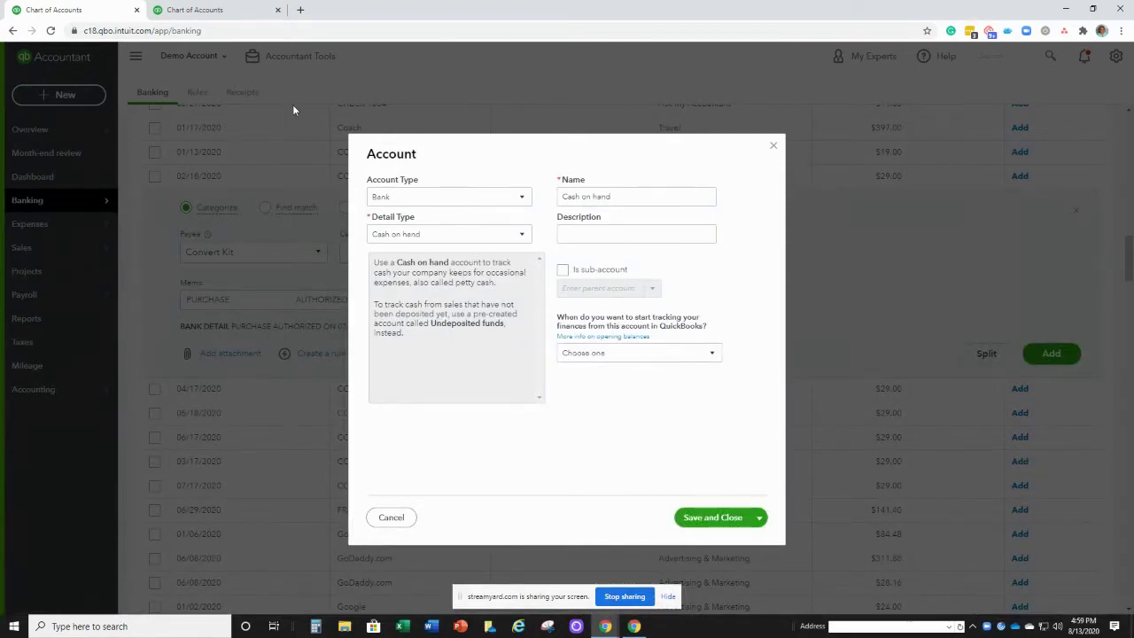
left_click(222, 16)
left_click(100, 14)
left_click(773, 150)
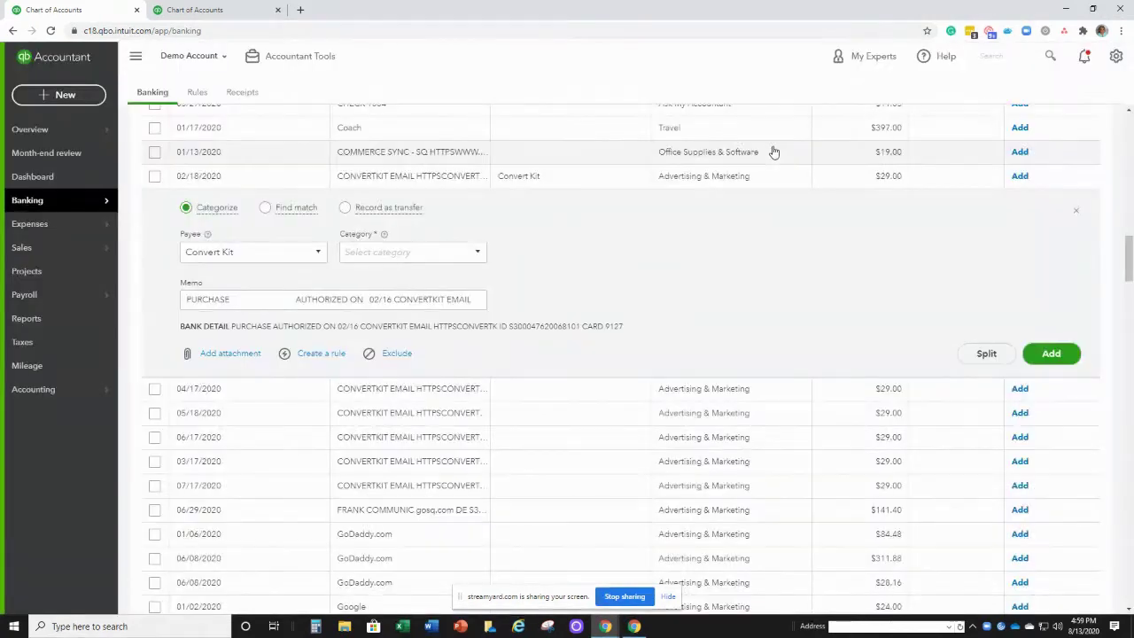
Step: Categorize the 02/18/2020 ConvertKit purchase under the Email Marketing sub-account of Advertising & Marketing
left_click(438, 251)
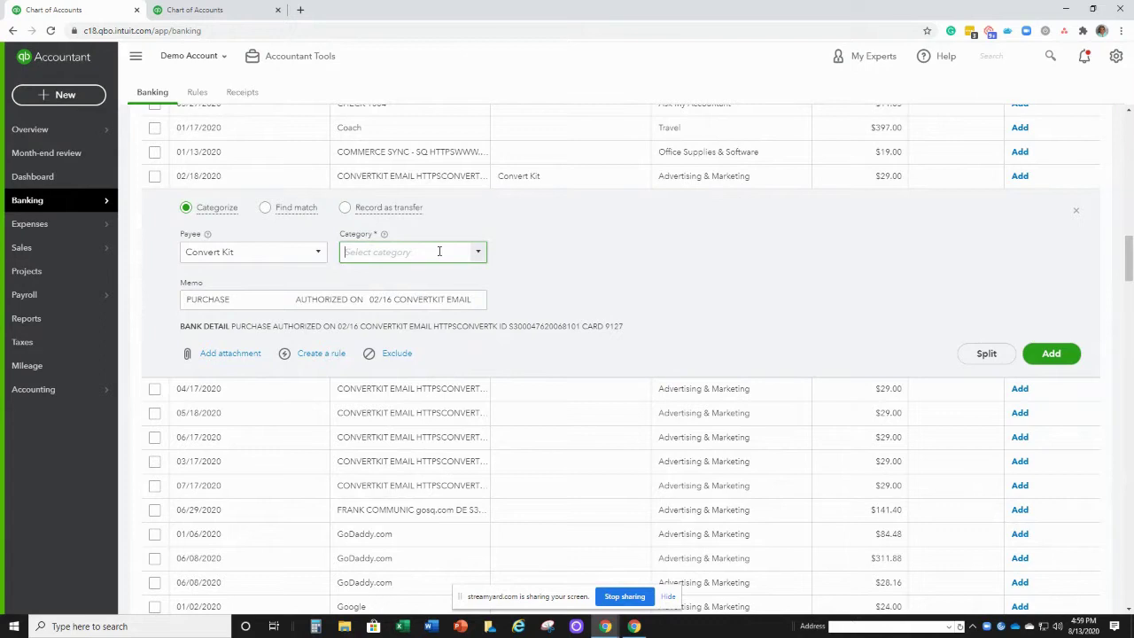
type("Em")
left_click(431, 295)
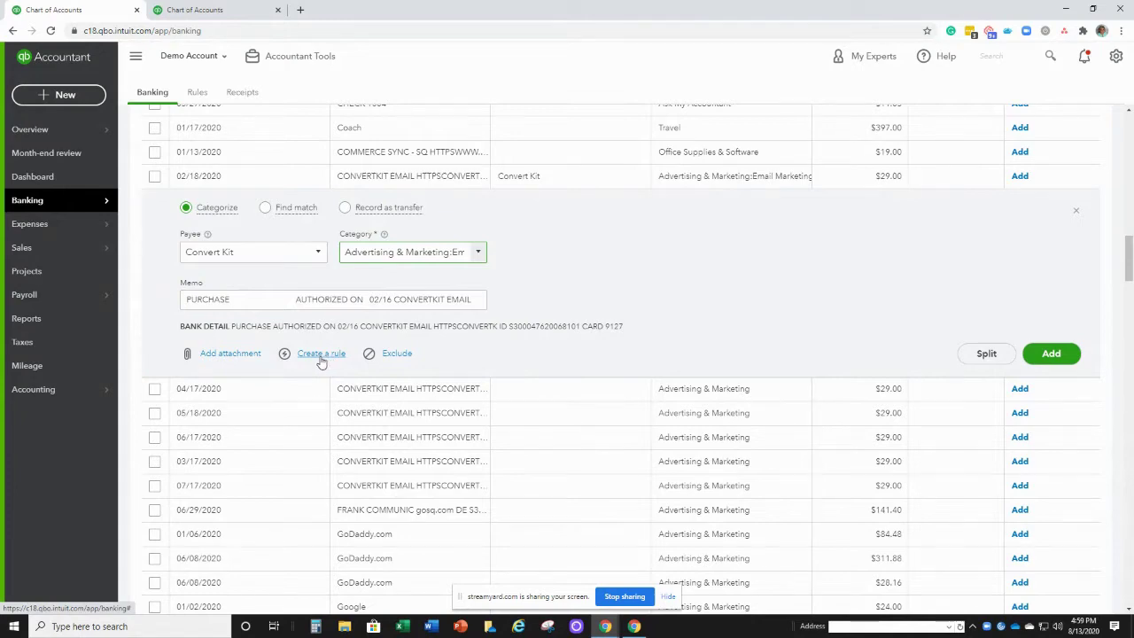
Step: Create a rule named Convert Kit from this transaction, keeping its Email Marketing category, Convert Kit payee and auto-add enabled, and save it
left_click(321, 355)
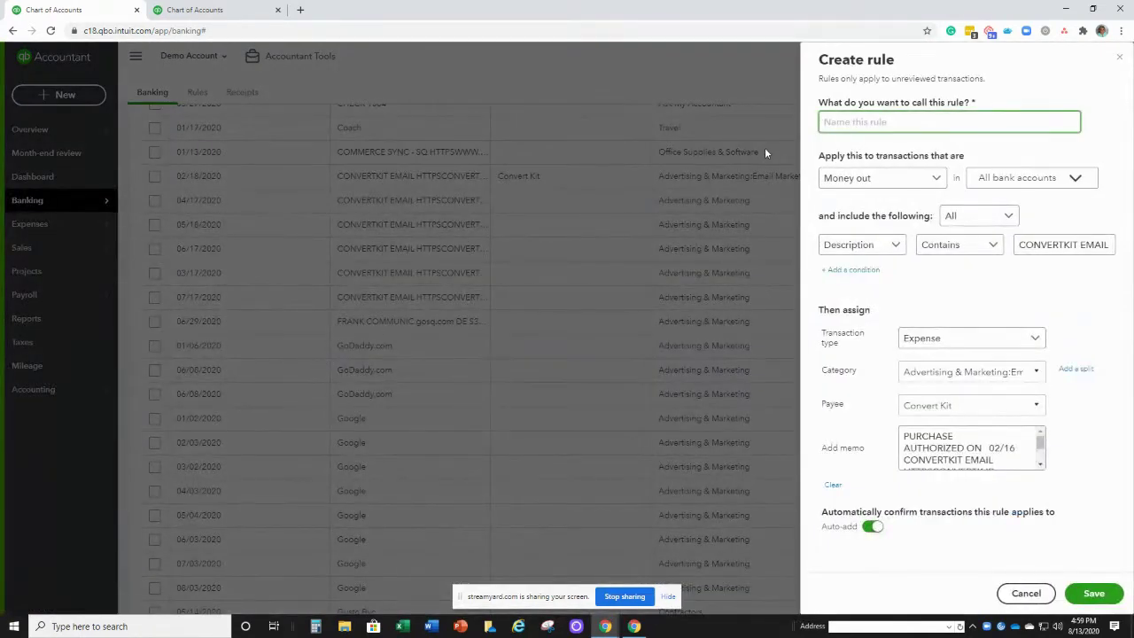
type("Convert Kit")
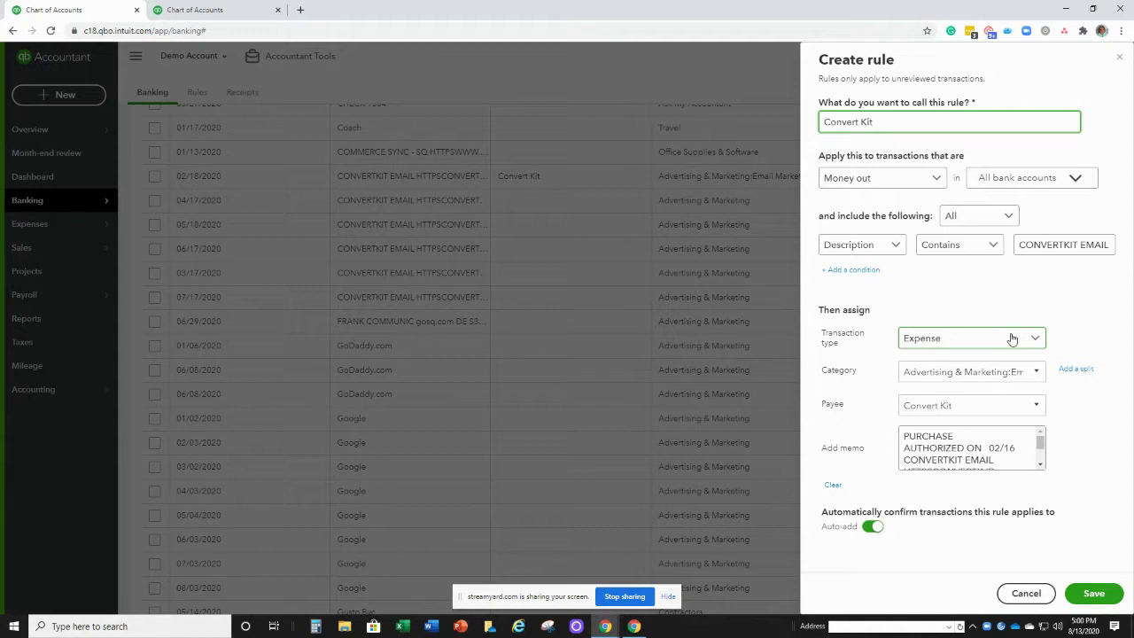
left_click(1035, 374)
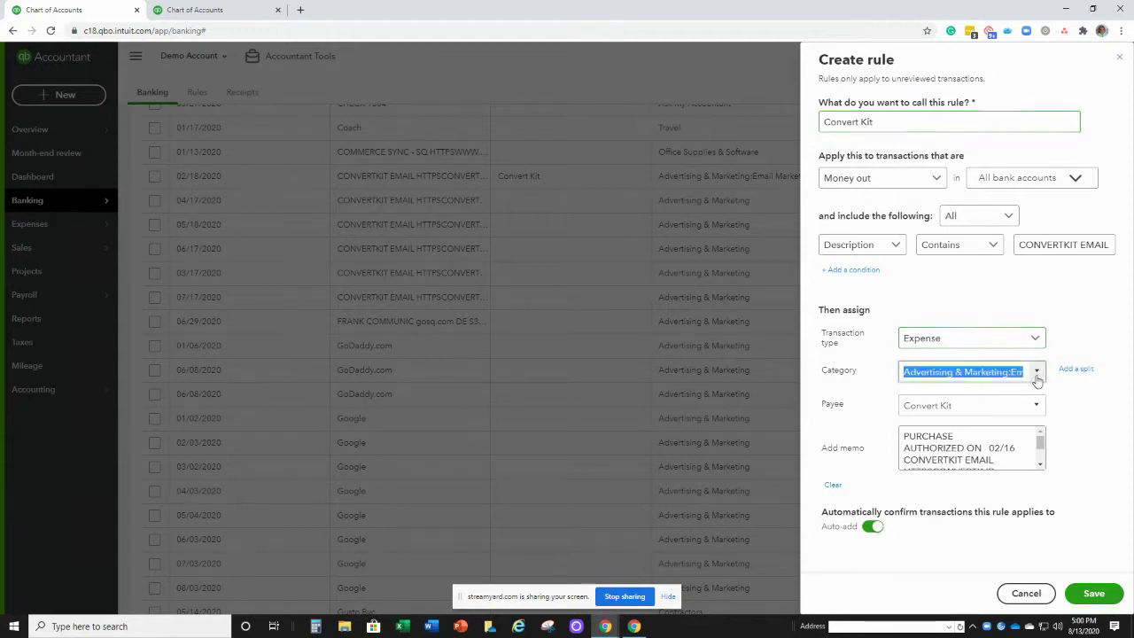
left_click(1036, 375)
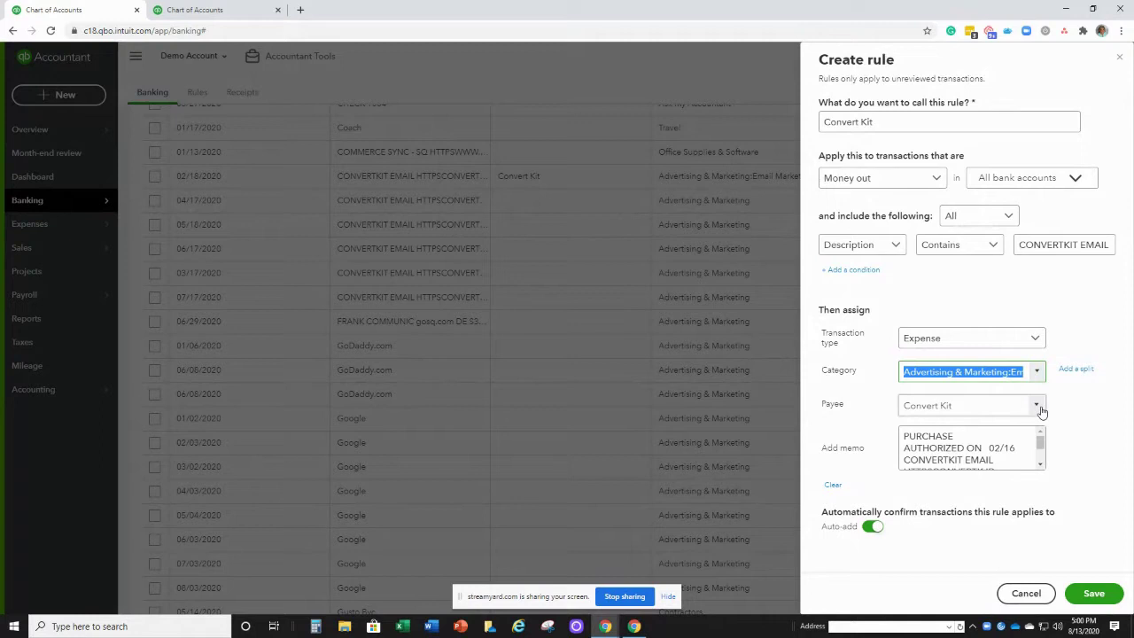
left_click(871, 530)
left_click(870, 530)
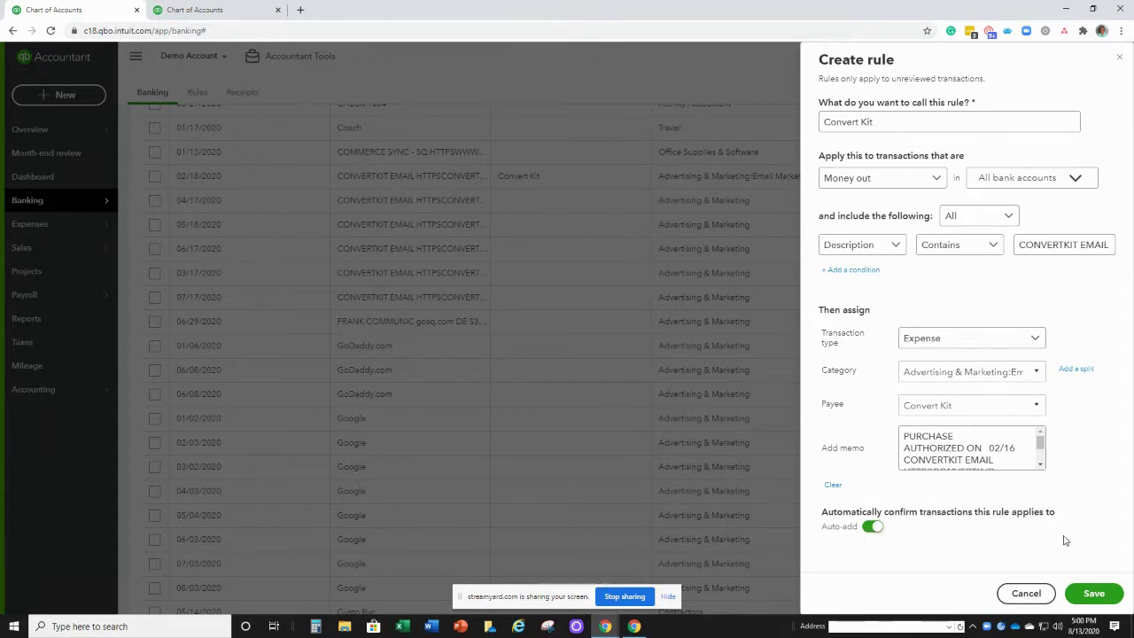
left_click(1095, 595)
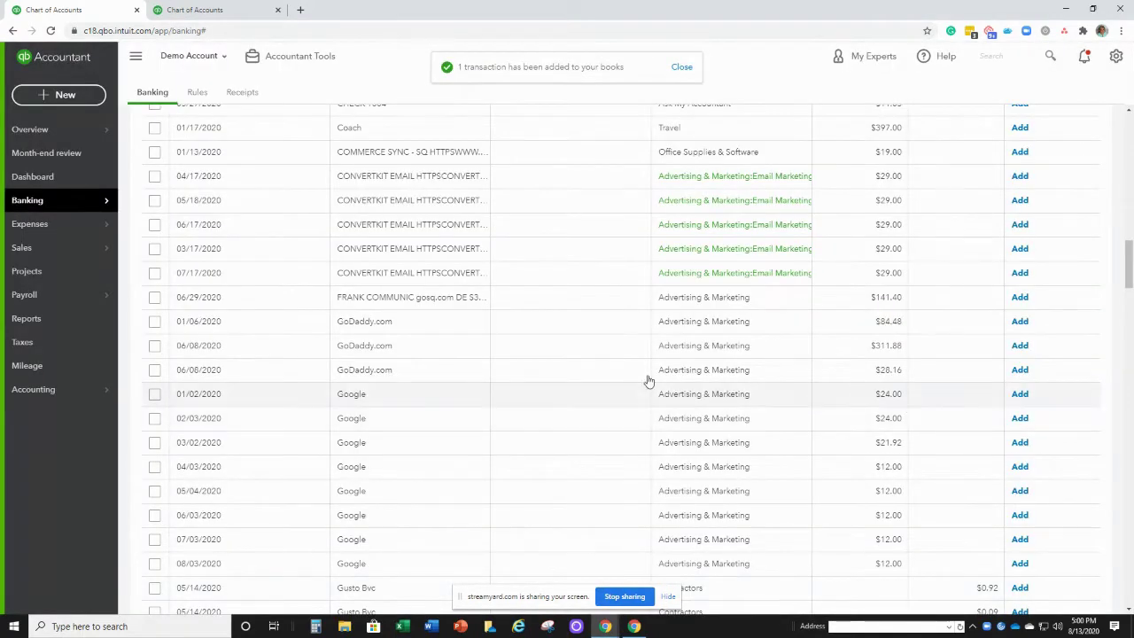
Step: Expand the 04/17/2020 ConvertKit transaction and set its payee to Convert Kit
left_click(429, 182)
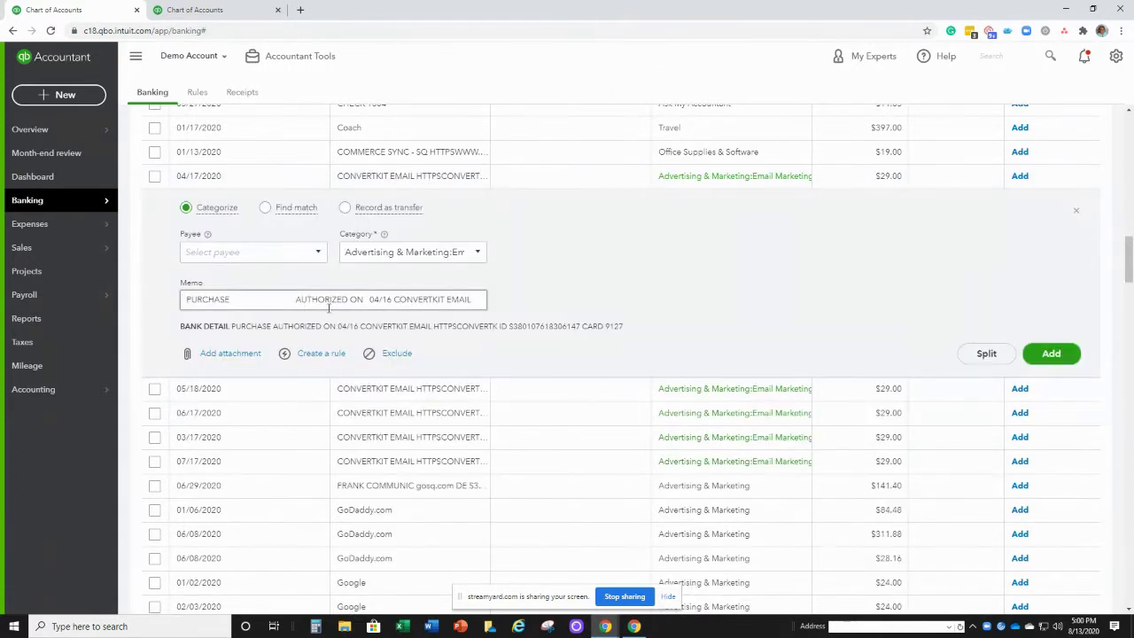
left_click(276, 254)
type("conver")
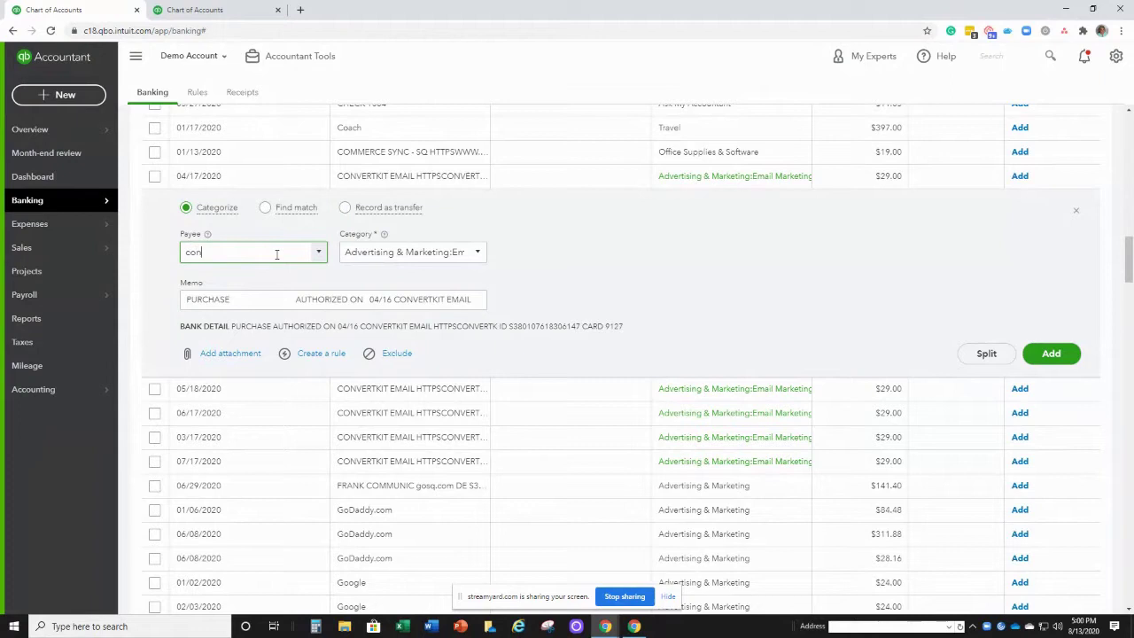
left_click(264, 297)
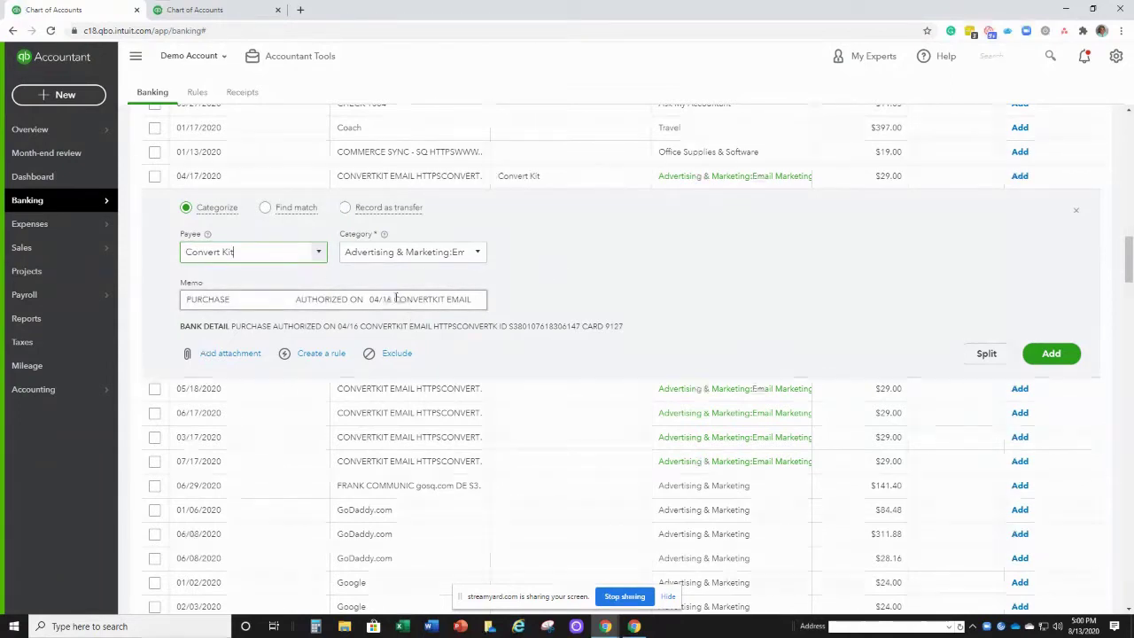
Step: Go to the bank rules and open the Convert Kit rule for editing
left_click_drag(1127, 275, 1126, 163)
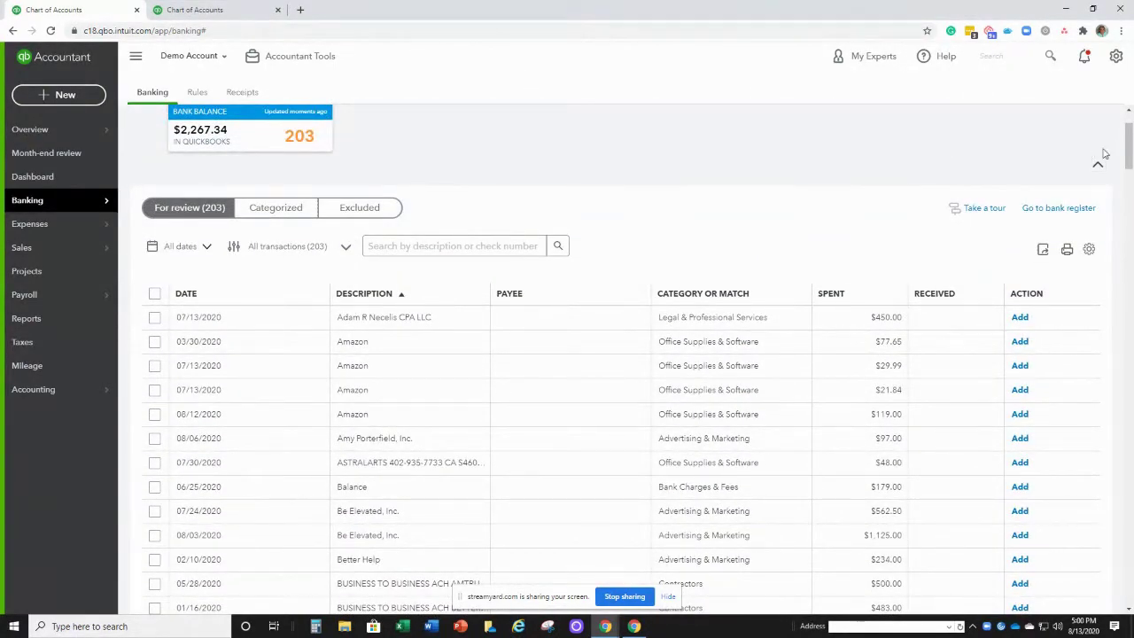
scroll(1087, 157, "up", 2)
left_click(195, 94)
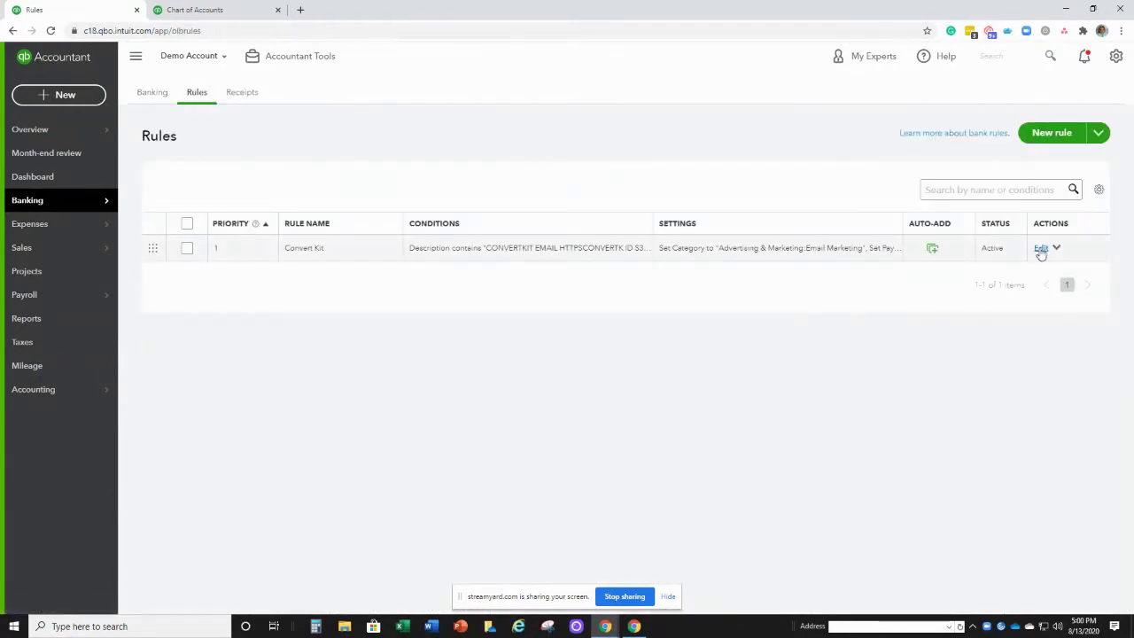
left_click(1039, 248)
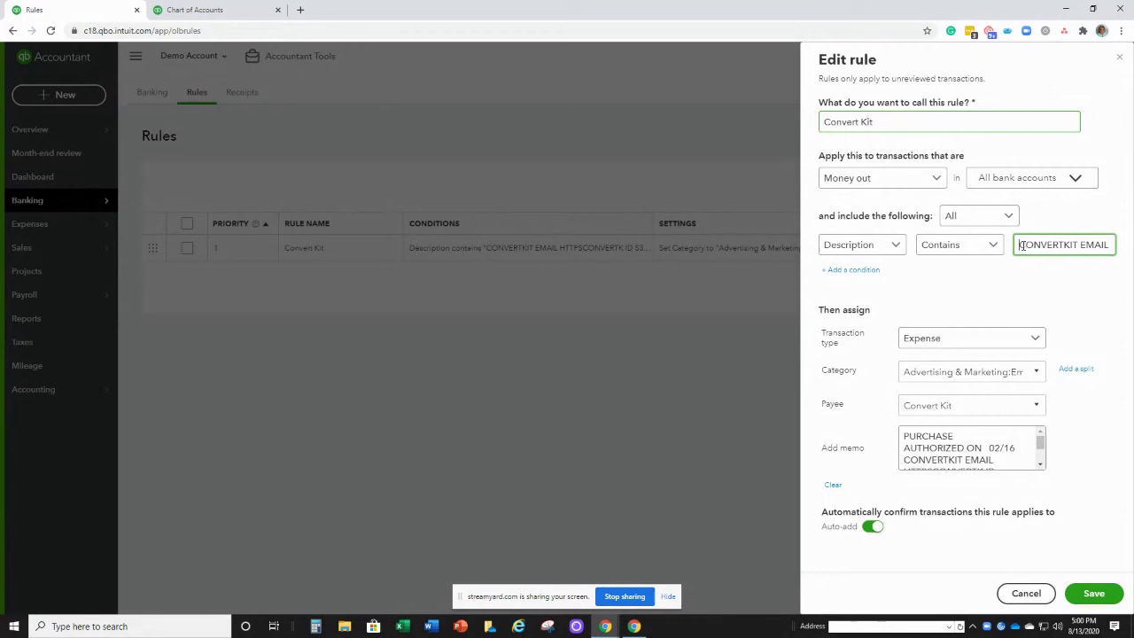
Step: Shorten the rule's description condition to CONVERTKIT EMAIL, save the rule, and return to the bank transactions
triple_click(1021, 247)
left_click(1080, 263)
left_click(1059, 244)
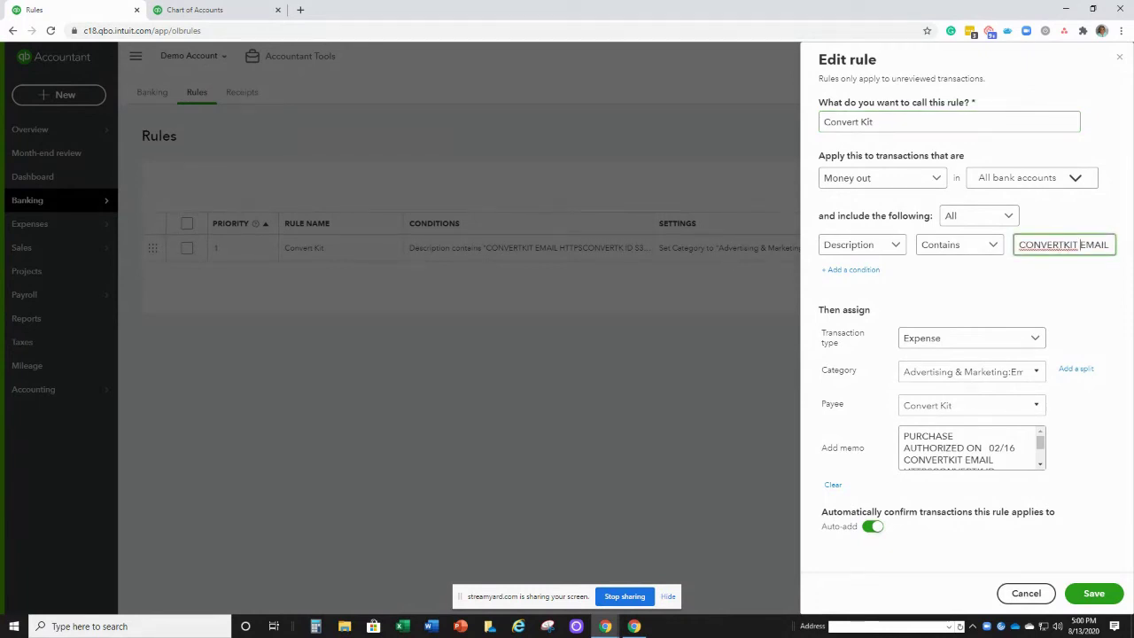
key("Right")
key("Right")
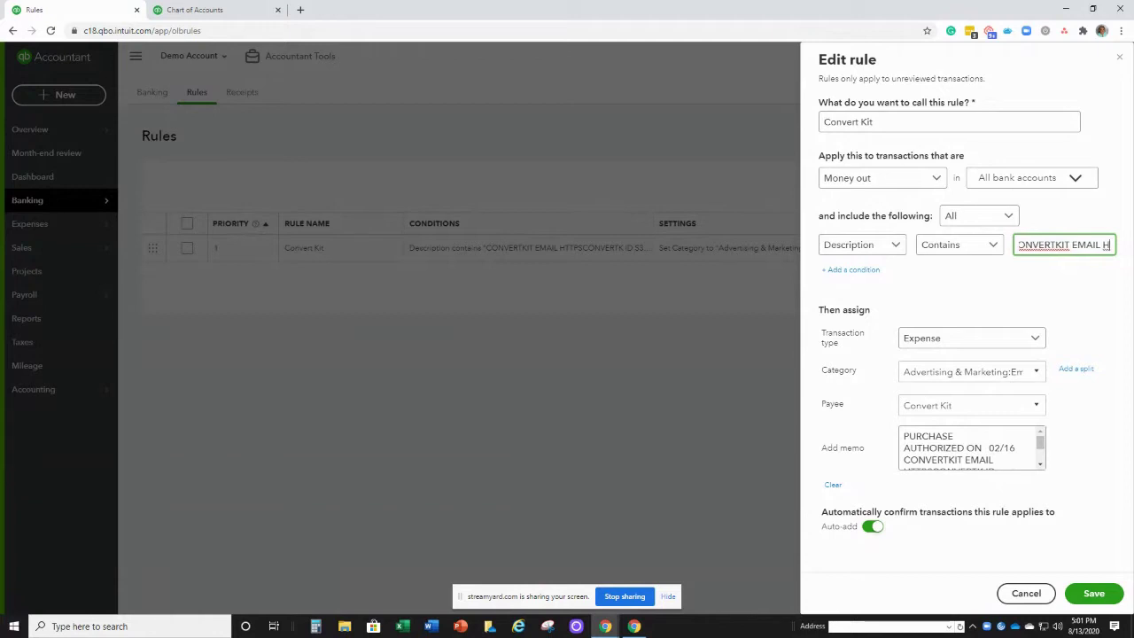
key("Delete")
key("Delete")
key("Delete")
key("Delete")
key("Delete")
key("Delete")
key("Delete")
key("Delete")
key("Delete")
key("Delete")
key("Delete")
key("Delete")
key("Delete")
key("Delete")
key("Delete")
key("Delete")
key("Delete")
key("Delete")
key("Delete")
key("Delete")
left_click_drag(1110, 248, 1017, 246)
left_click(1085, 306)
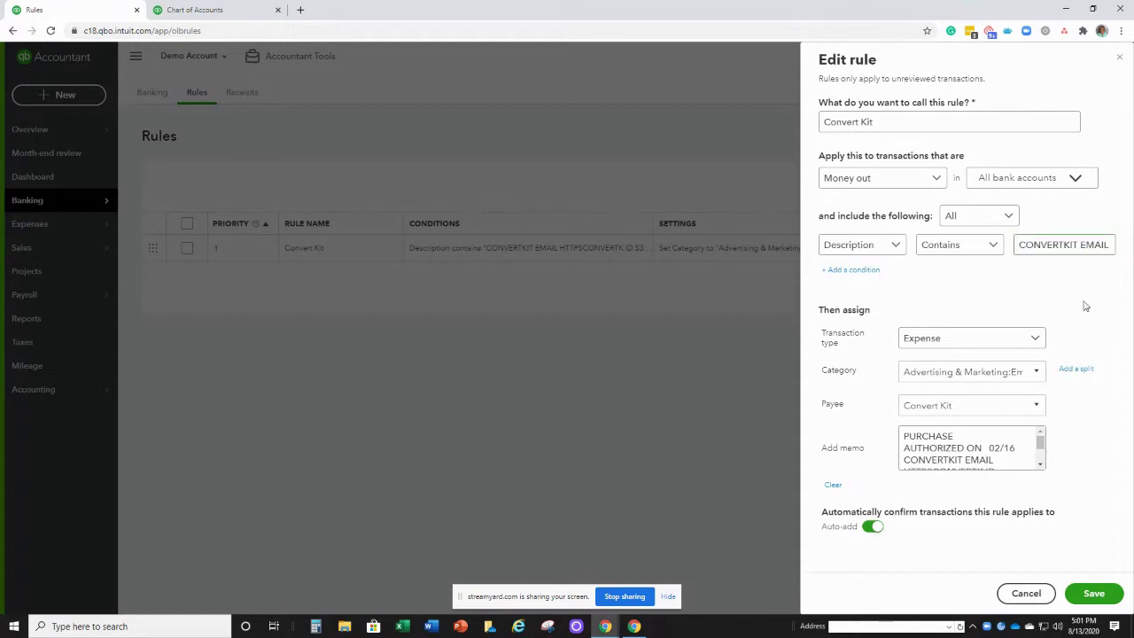
left_click(1095, 595)
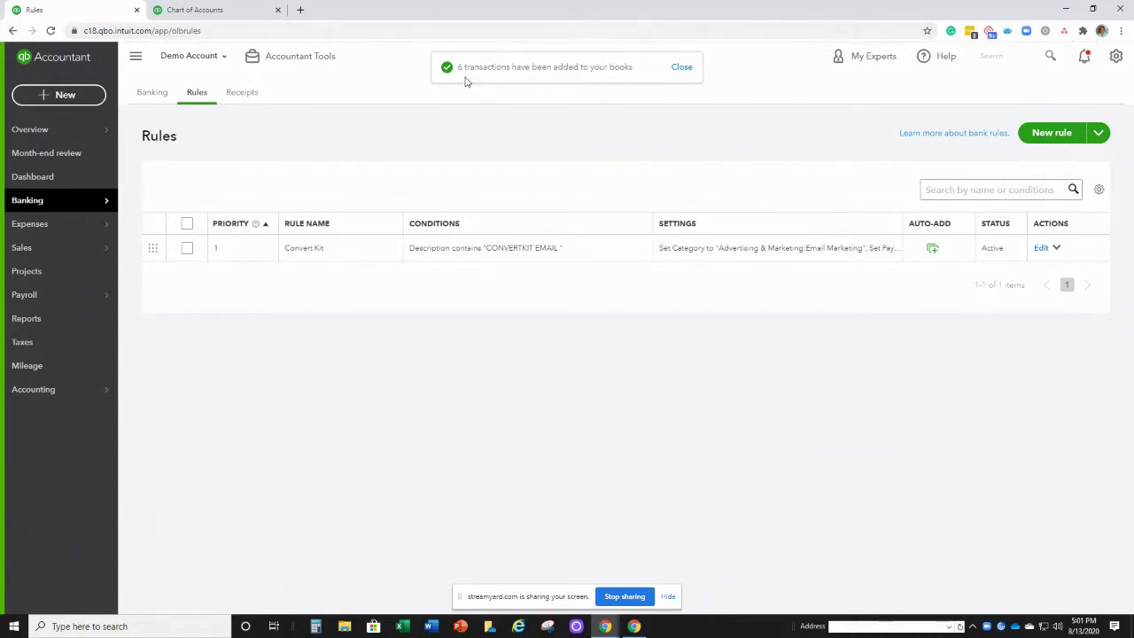
left_click(146, 93)
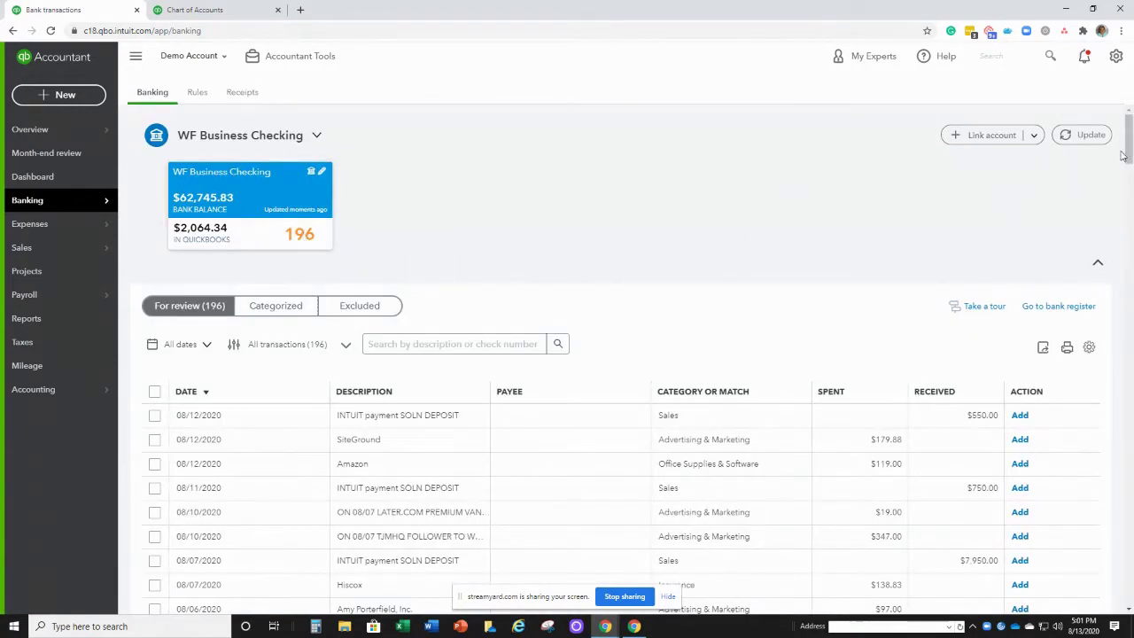
Step: Sort the transactions awaiting review by description
scroll(1125, 158, "down", 3)
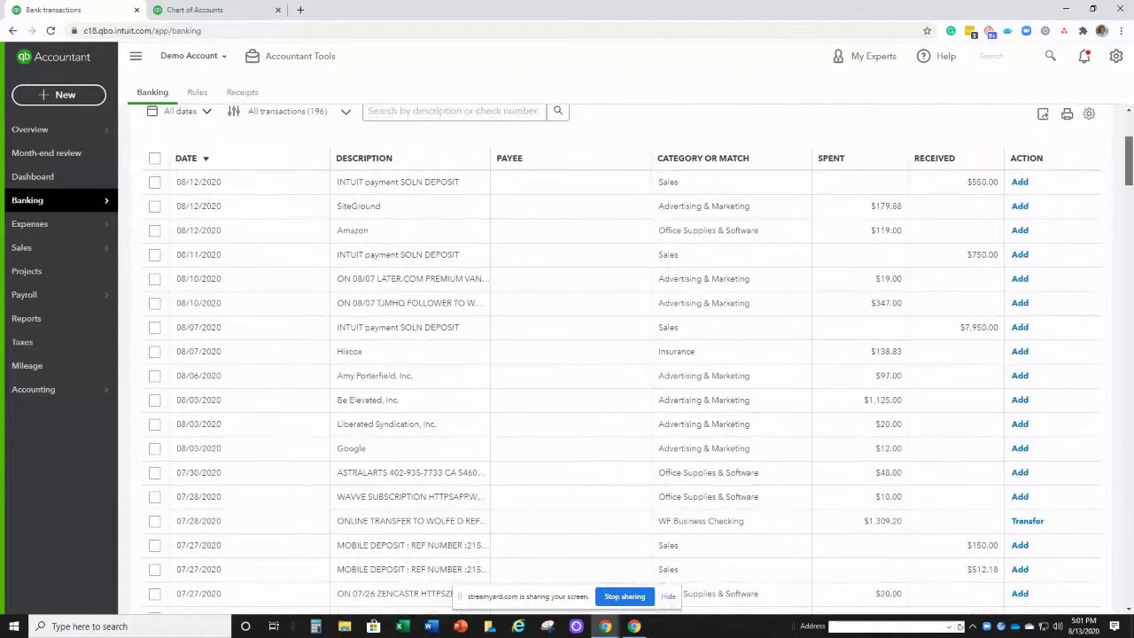
scroll(483, 140, "down", 1)
left_click(392, 147)
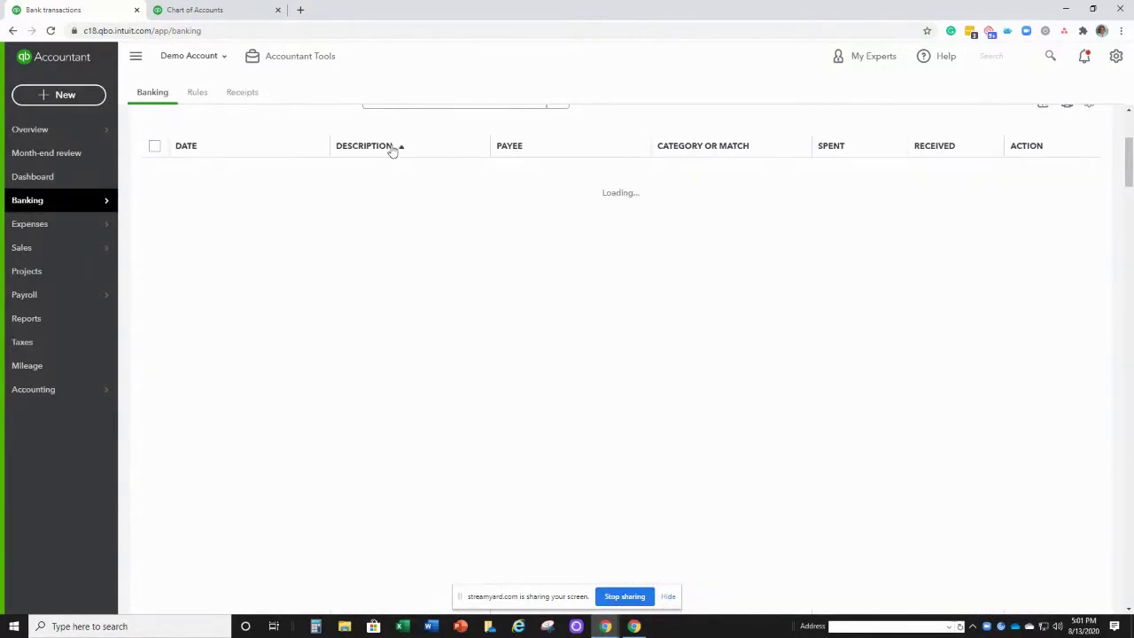
Step: Expand the 01/07/2020 Hiscox transaction and add Hiscox as a new payee for it
left_click_drag(1130, 169, 1130, 307)
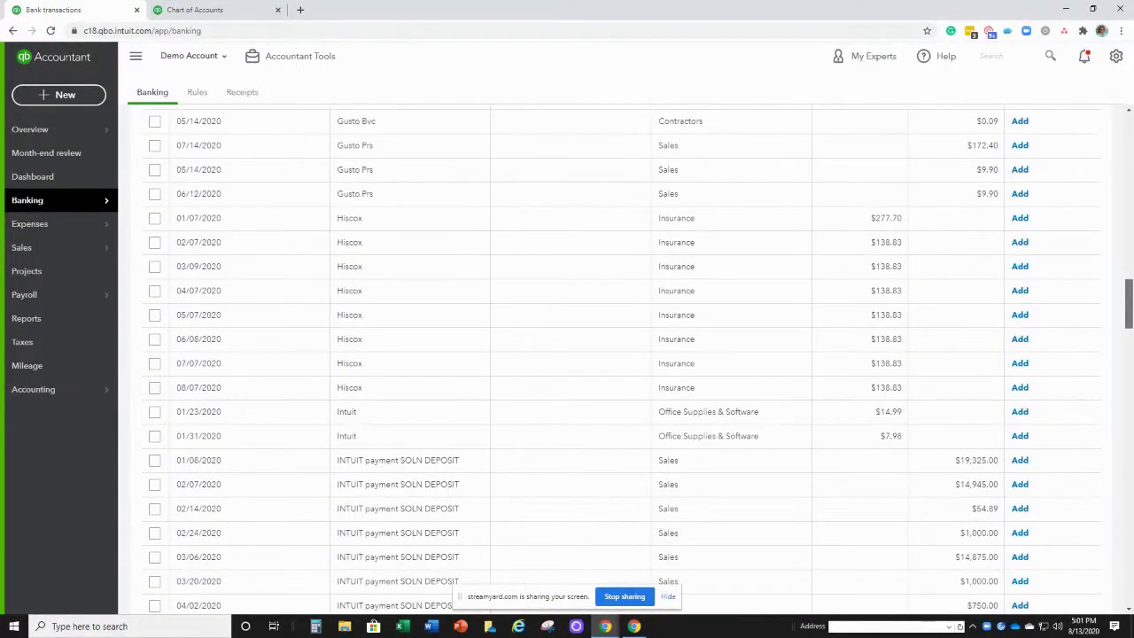
left_click(359, 222)
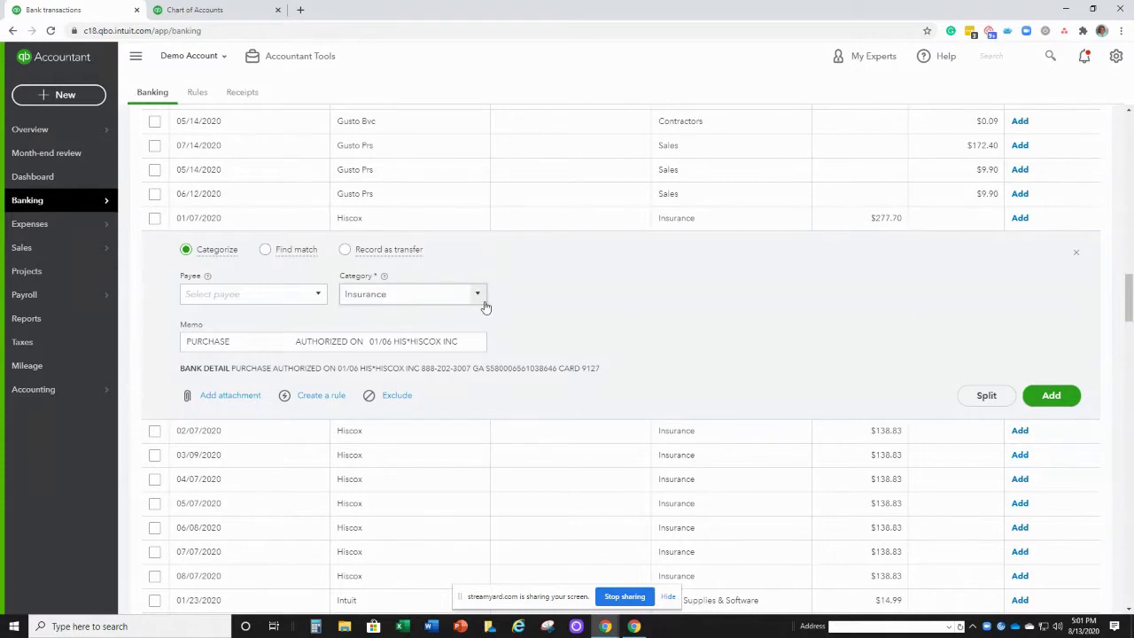
left_click(262, 294)
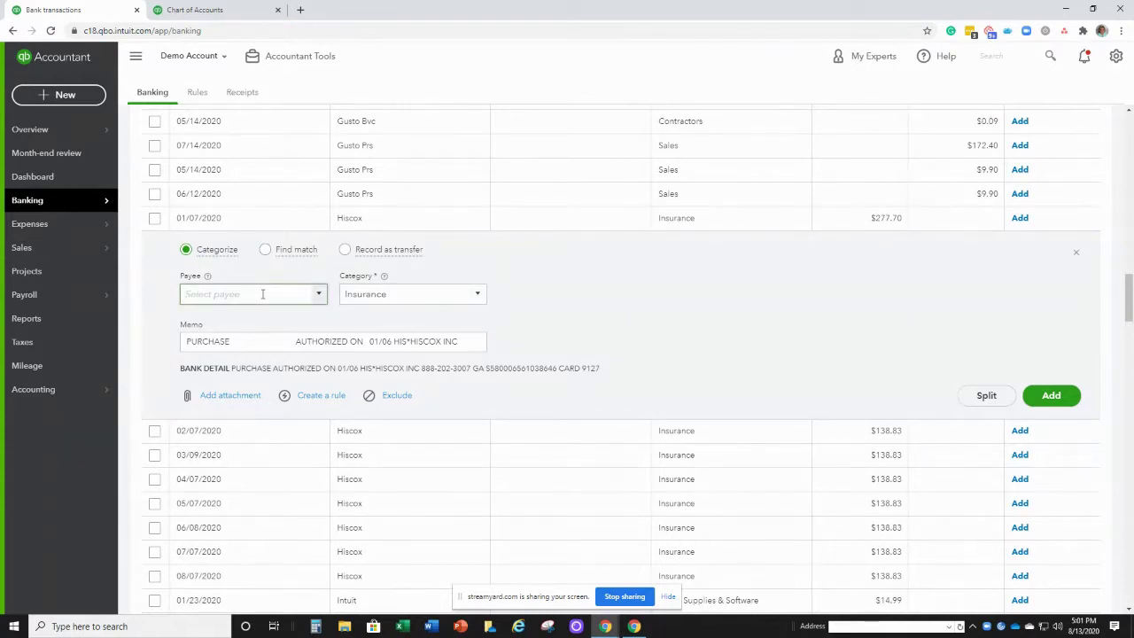
type("Hisco")
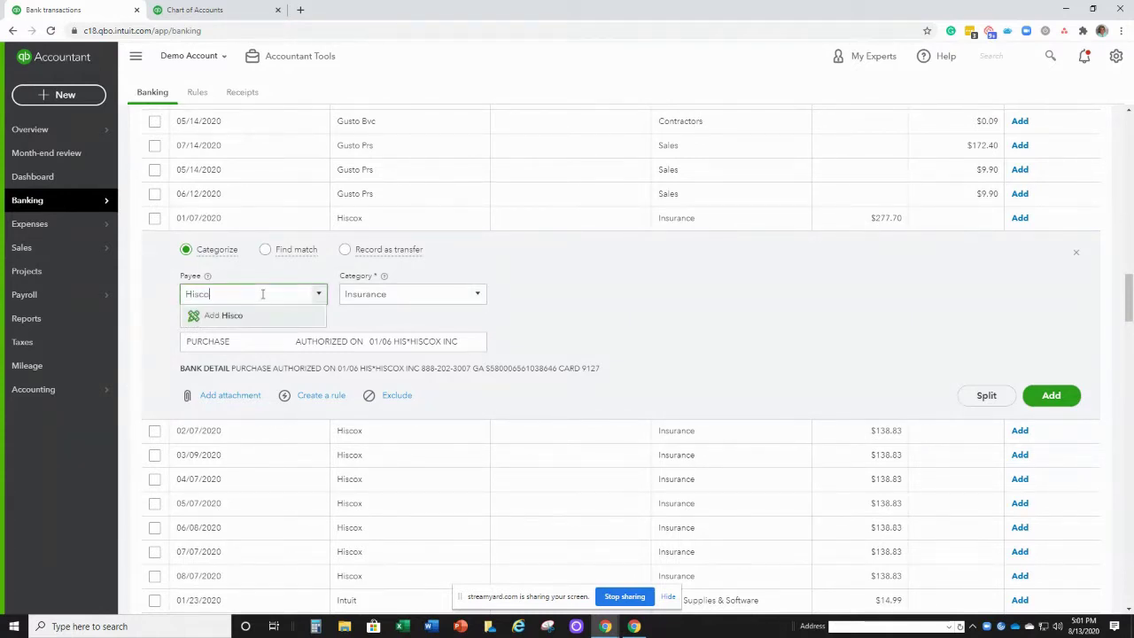
type("x")
left_click(248, 317)
left_click(338, 436)
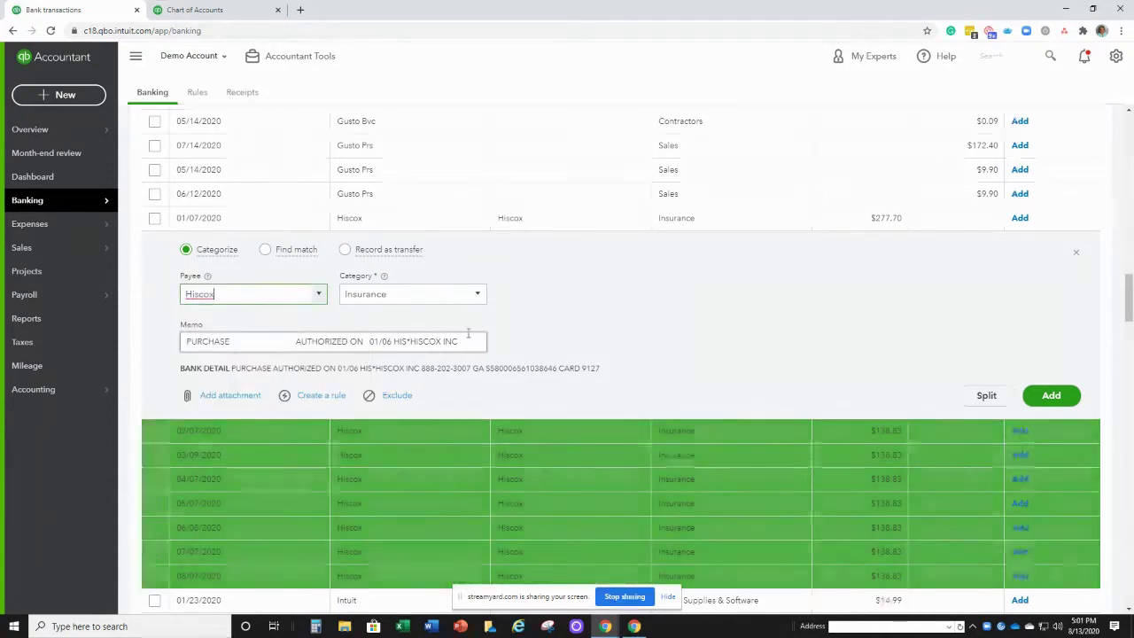
Step: Start a new category for the Hiscox transaction with account type Expenses and detail type Insurance
left_click(482, 301)
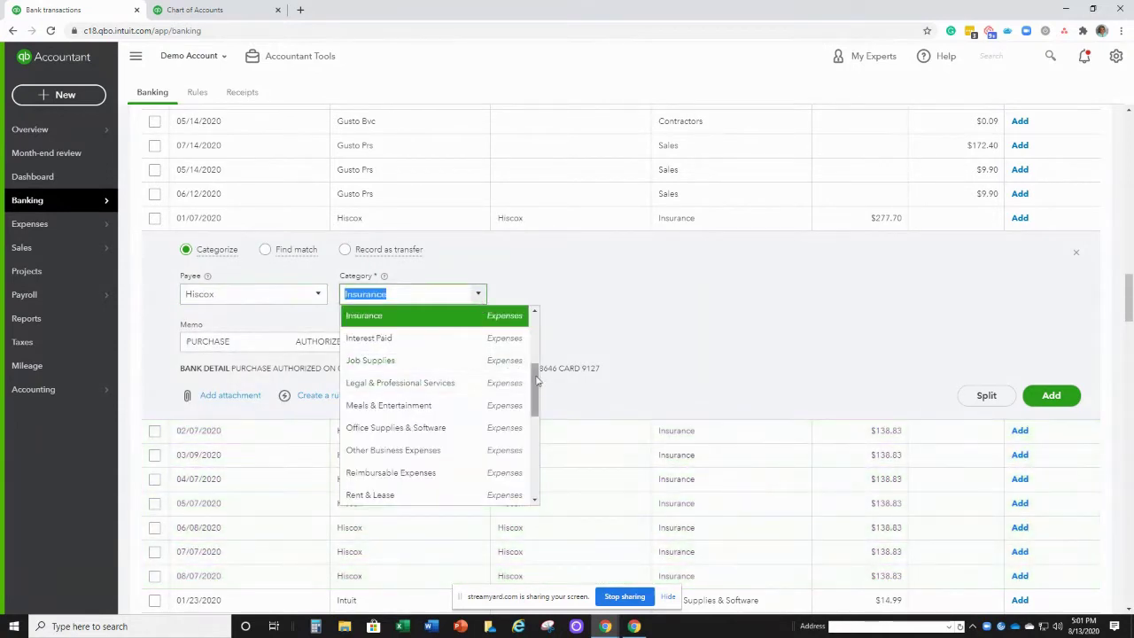
left_click_drag(536, 381, 513, 321)
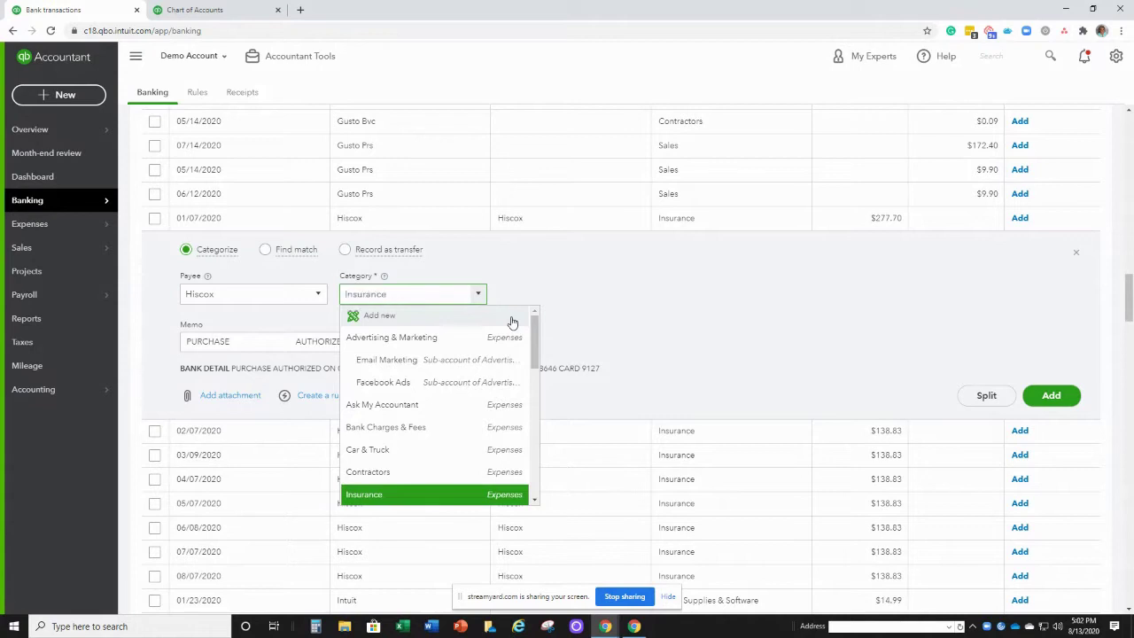
left_click(512, 319)
left_click(471, 200)
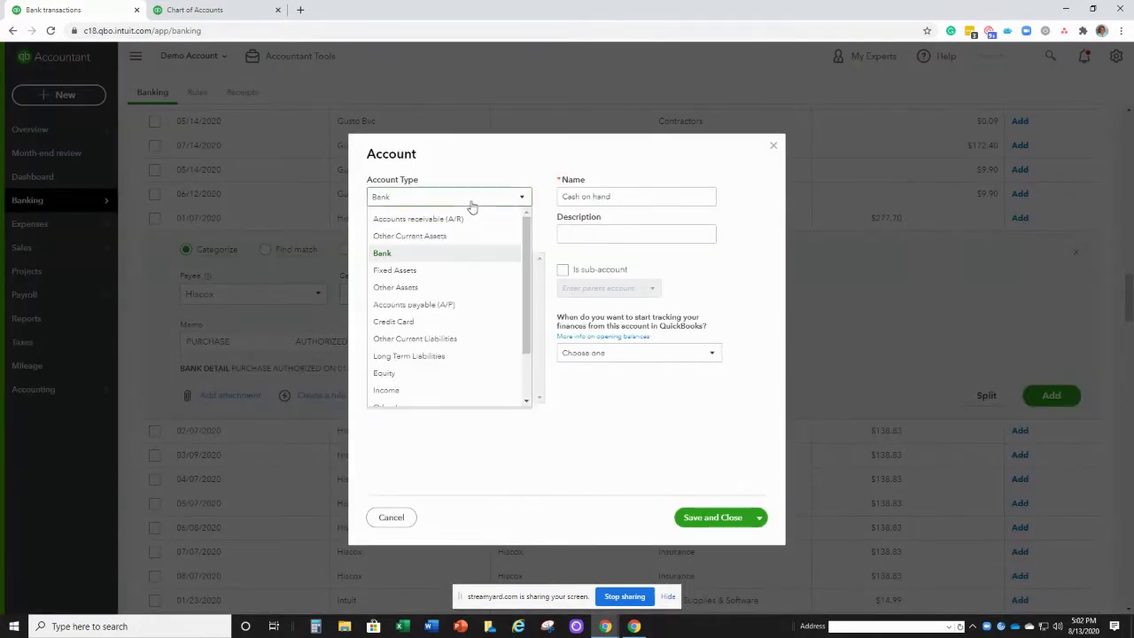
scroll(471, 206, "down", 1)
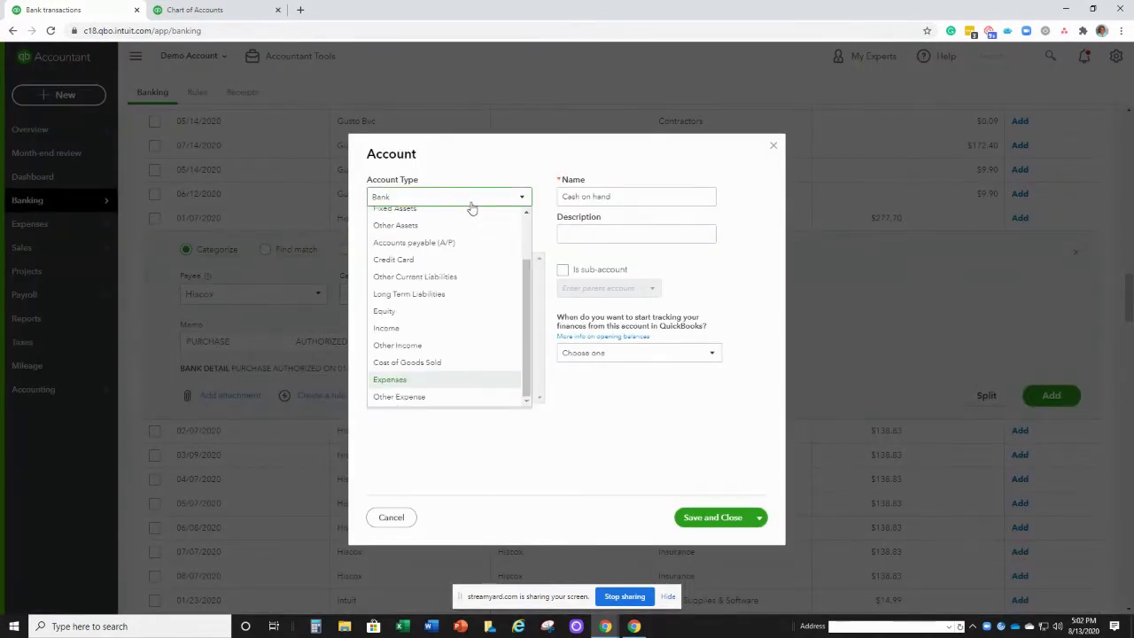
left_click(395, 379)
left_click(412, 237)
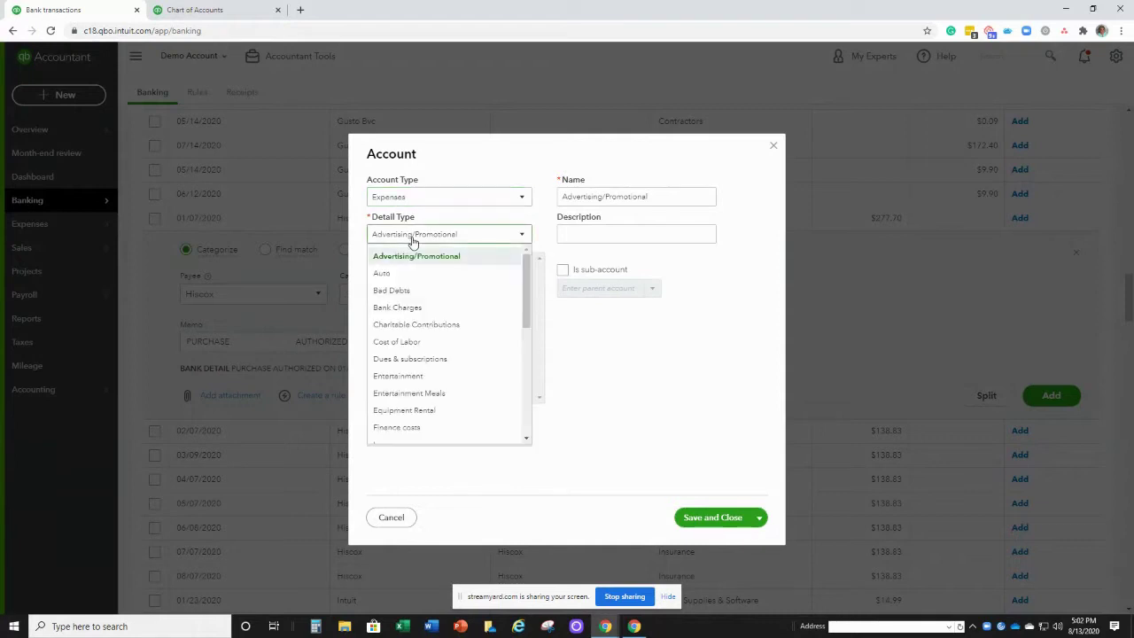
scroll(389, 434, "down", 1)
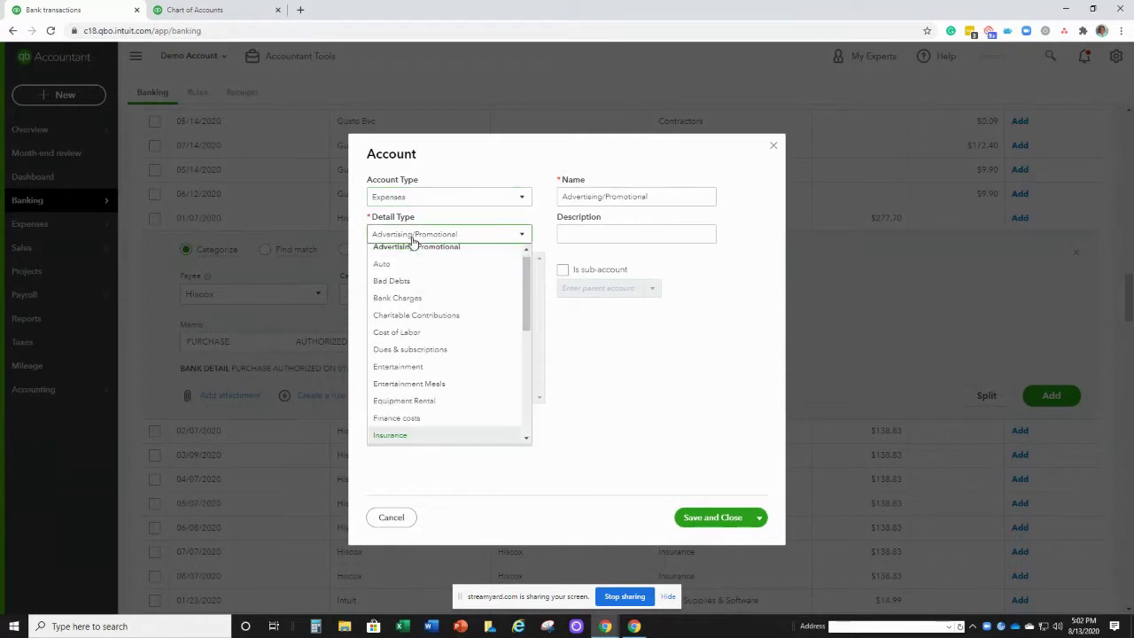
left_click(388, 435)
Step: Make the new account a sub-account of Insurance, name it Liability, and save it
left_click(562, 269)
left_click(564, 288)
type("Ins")
left_click(581, 308)
double_click(579, 196)
type("Liability")
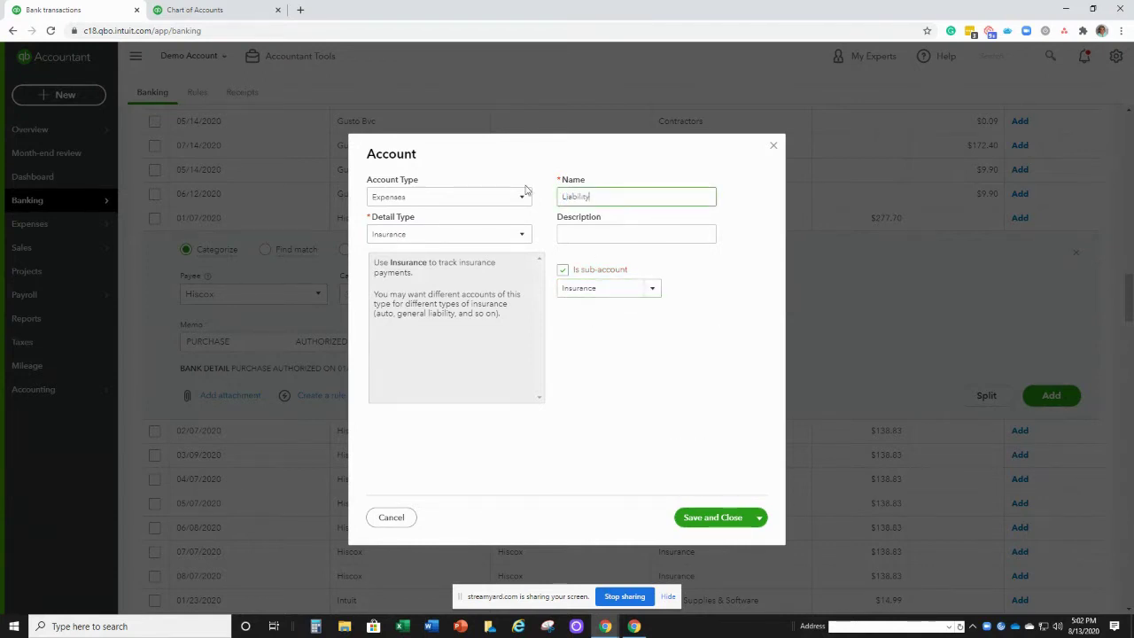
left_click(693, 517)
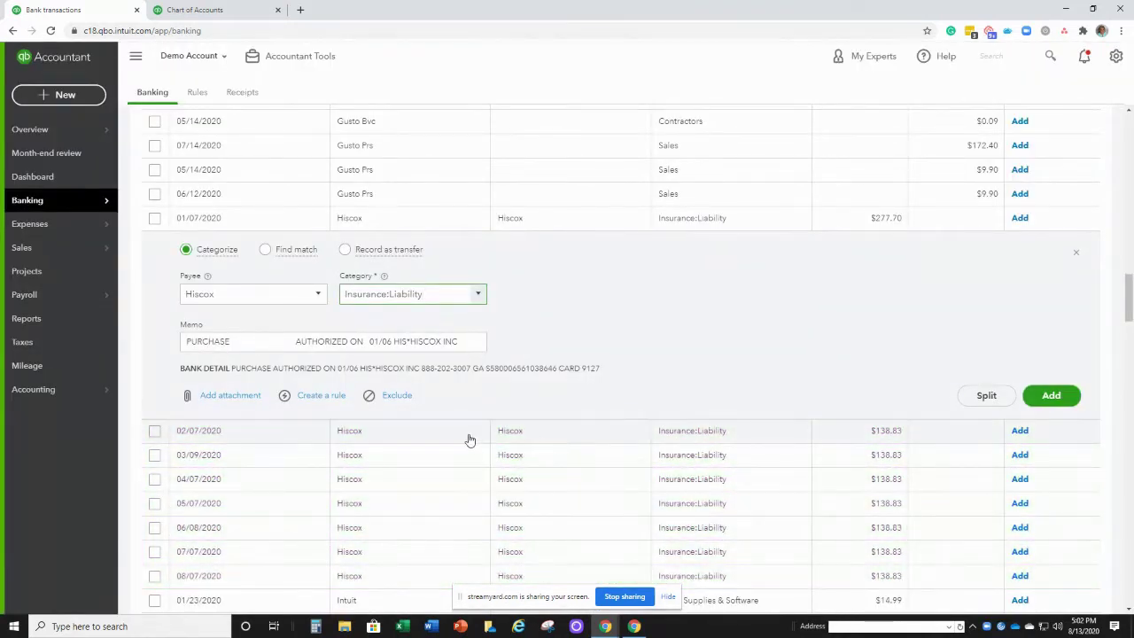
Step: Create a rule named Hiscox from this transaction, keeping its Insurance:Liability category, Hiscox payee and auto-add enabled, and save it
left_click(339, 396)
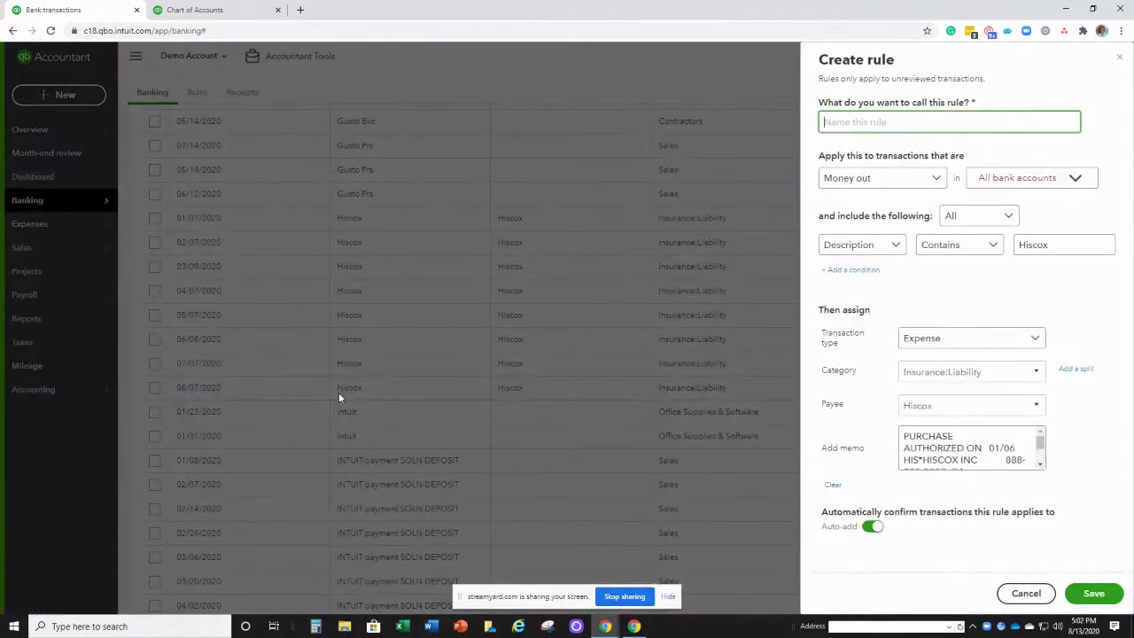
left_click(1036, 245)
left_click(928, 123)
type("Hiscox")
double_click(867, 123)
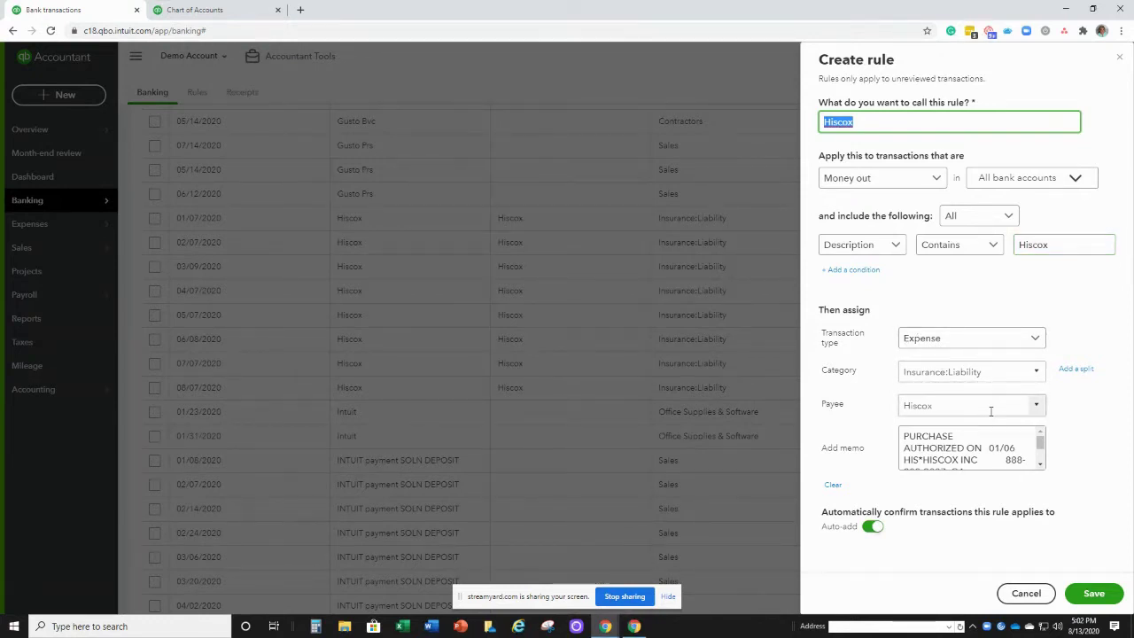
left_click(1089, 593)
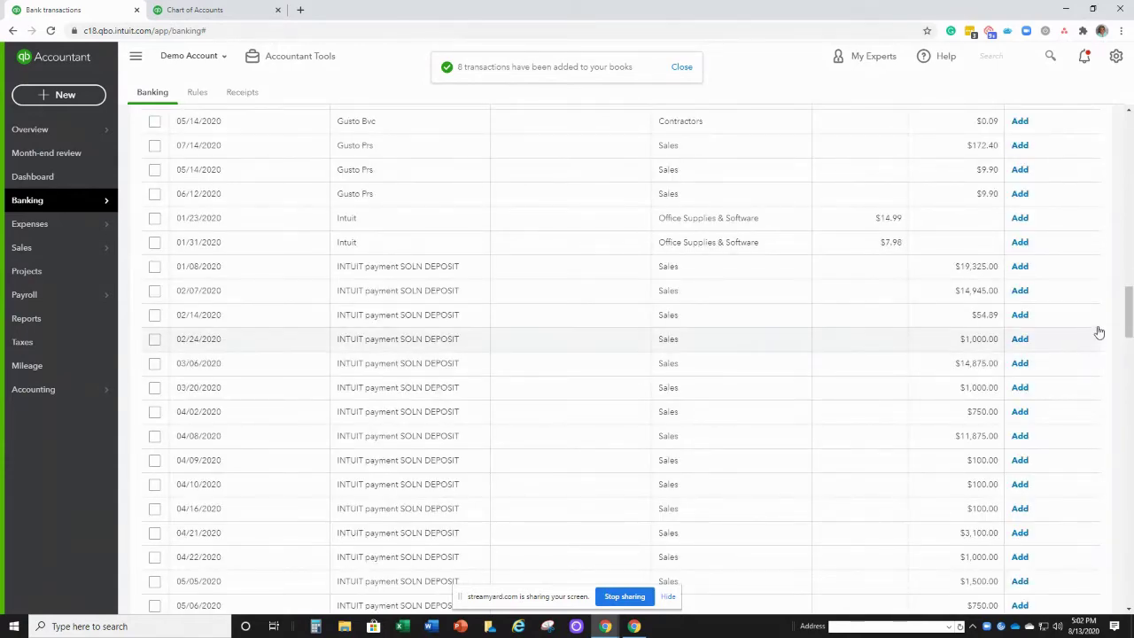
Step: Expand the 01/02/2020 Liberated Syndication, Inc. transaction and add Liberated Syndication as a new vendor payee
left_click_drag(1128, 315, 1127, 412)
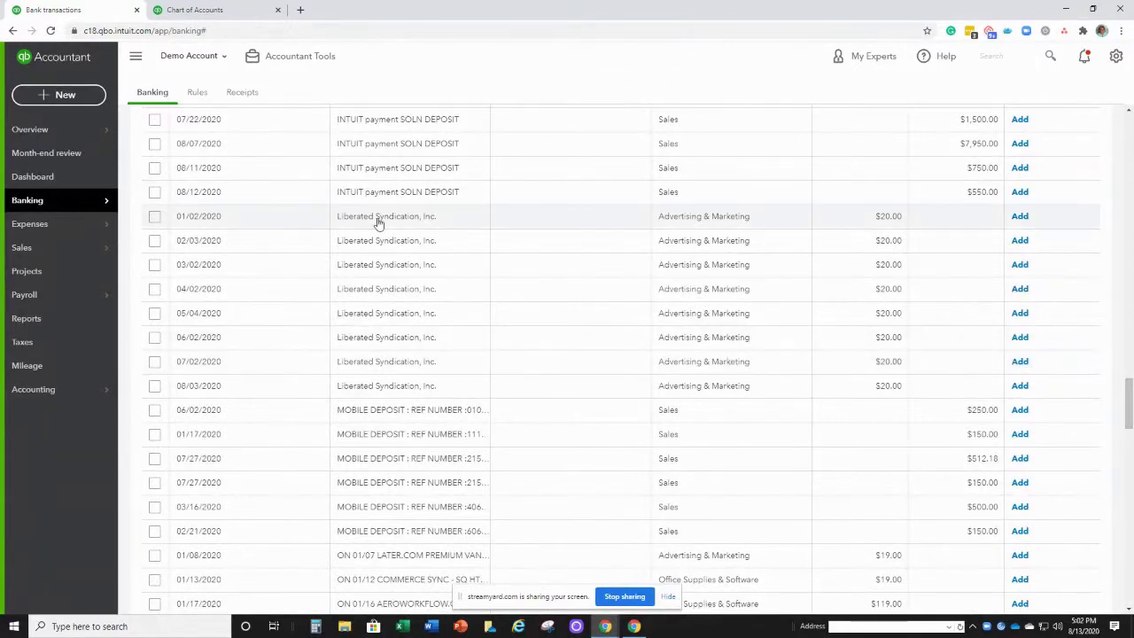
left_click(378, 223)
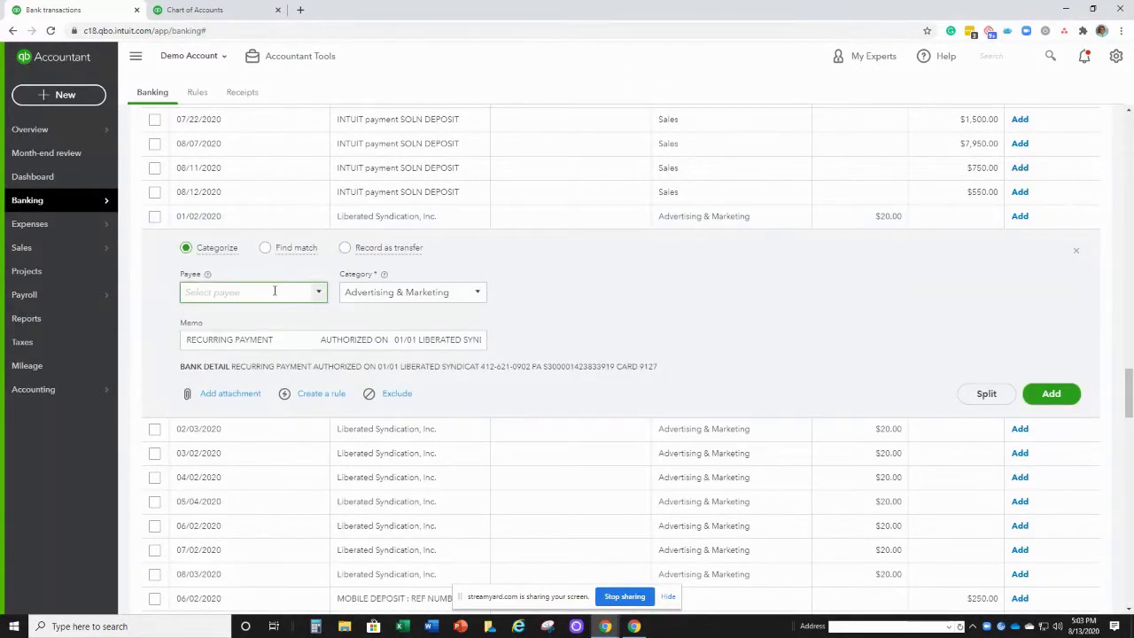
type("Liberated ")
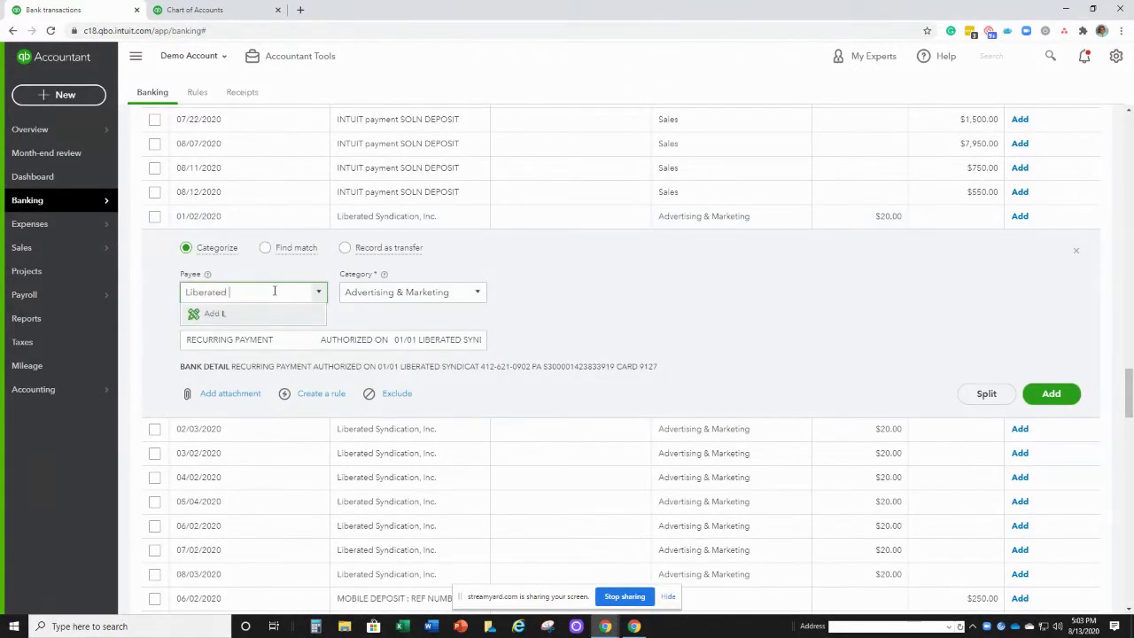
type("Syndication")
left_click(282, 314)
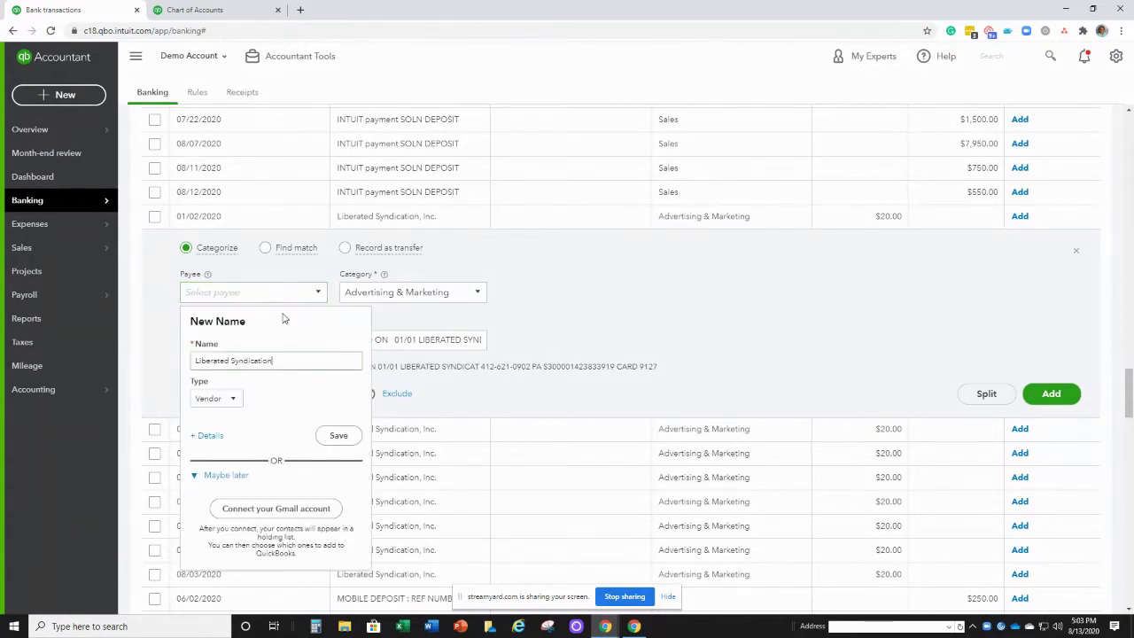
left_click(341, 437)
Step: Set the Liberated Syndication transaction's category to Office Supplies & Software
left_click(373, 294)
type("soft")
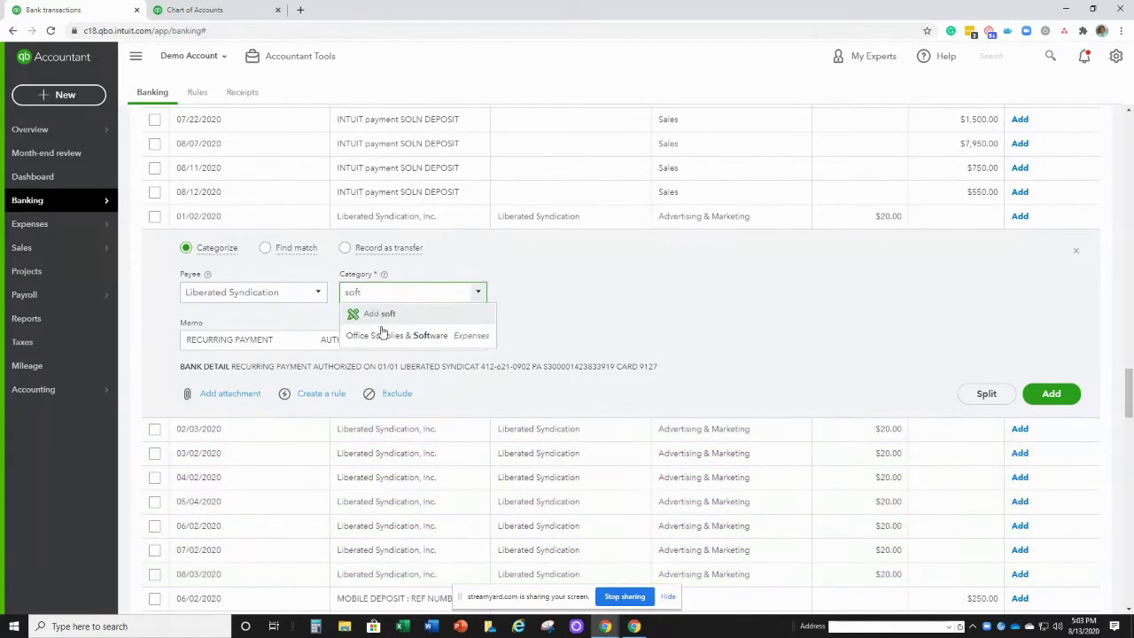
left_click(385, 336)
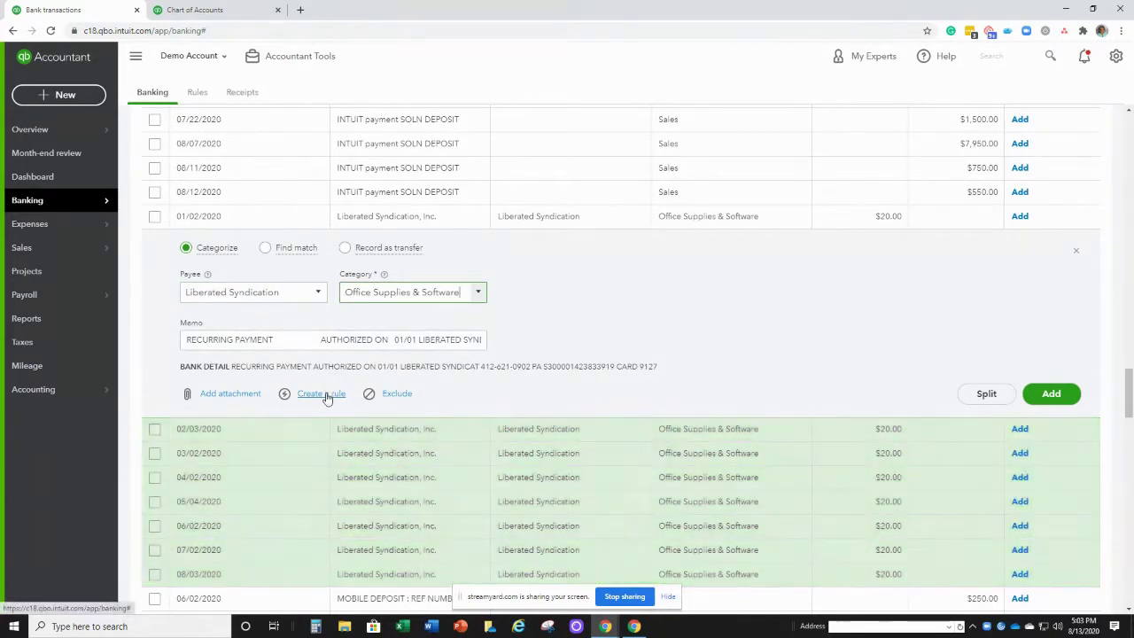
Step: Start a rule from the Liberated Syndication transaction and name it Liberated Syndication
left_click(326, 394)
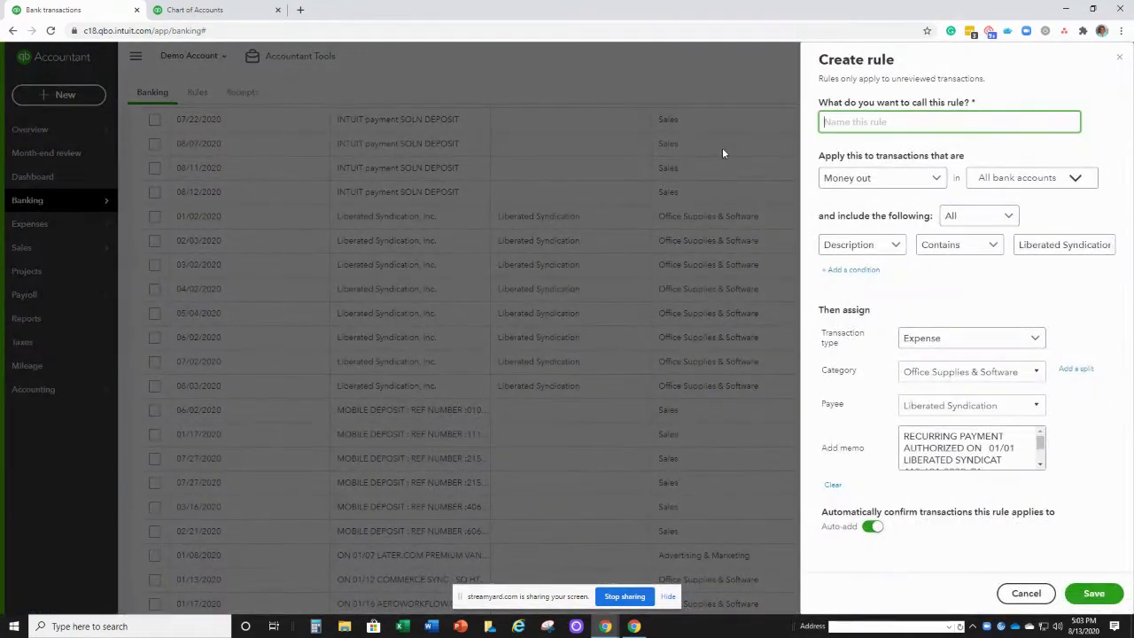
type("Liberate")
type("d Sl")
type("yndication")
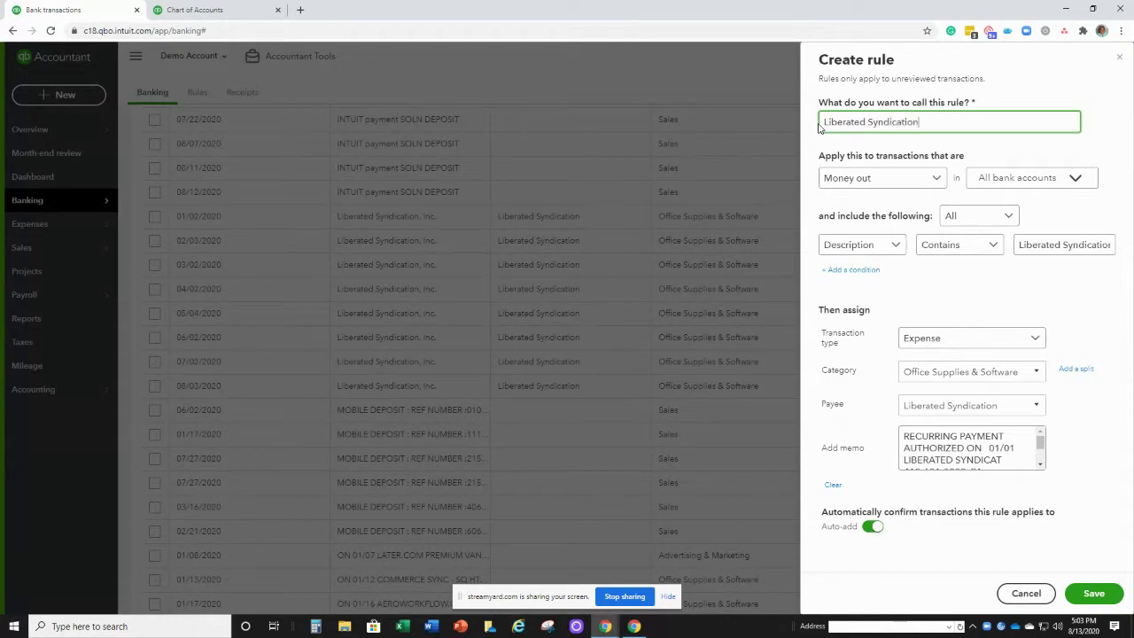
Step: Trim the rule's description condition to Liberated Syndication and save the rule with auto-add enabled
left_click(1052, 242)
left_click_drag(1087, 245, 1109, 245)
key("BackSpace")
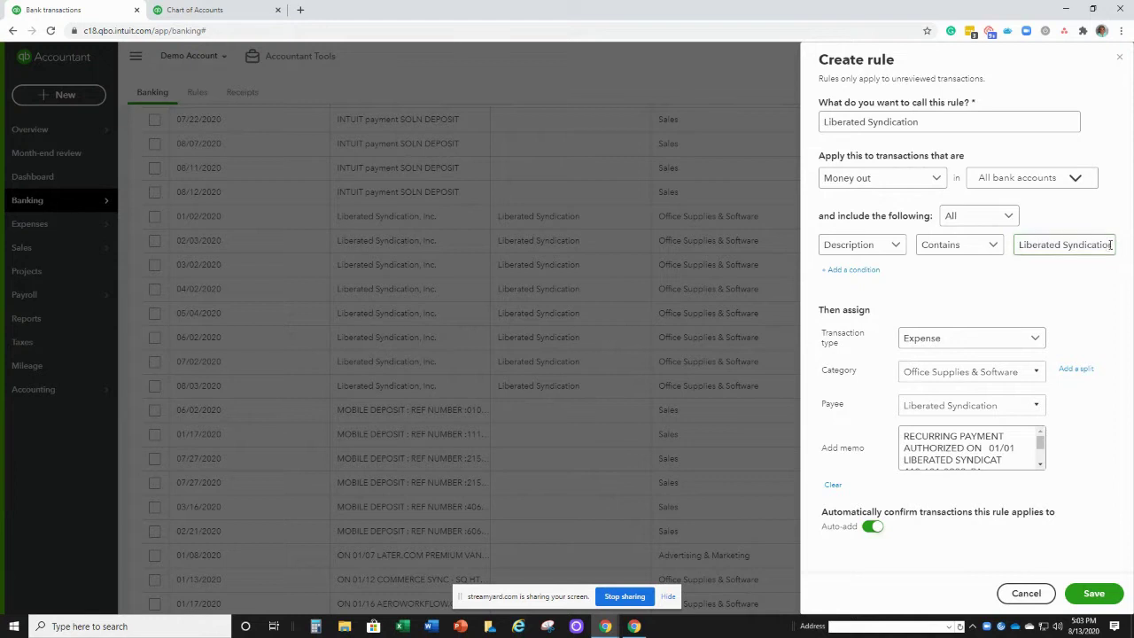
triple_click(1107, 245)
left_click(1097, 284)
left_click(1089, 599)
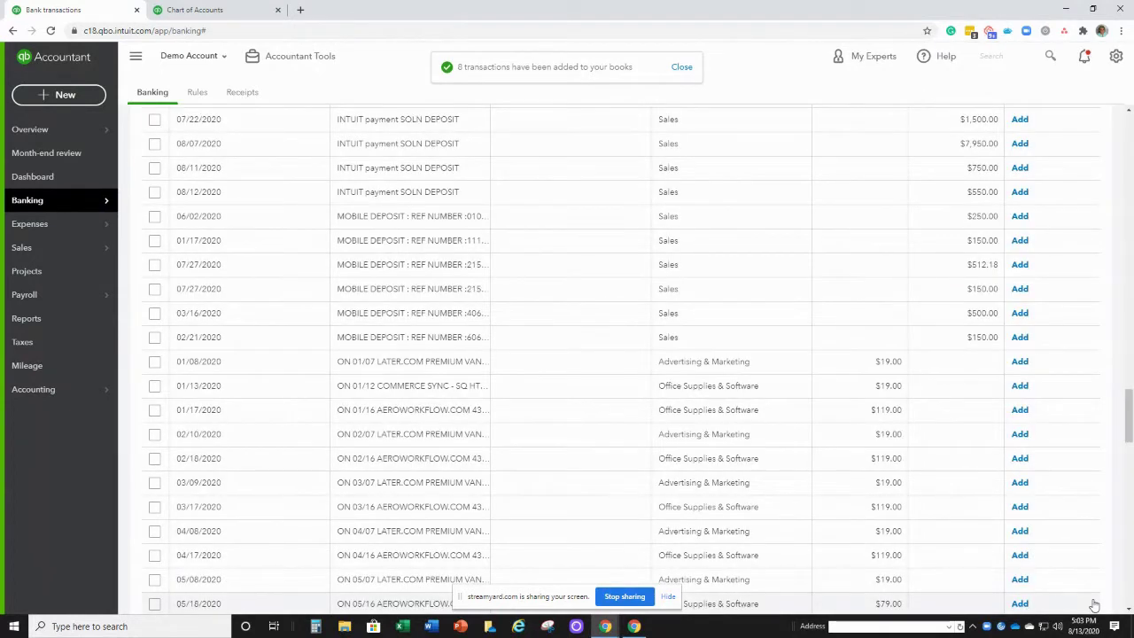
Step: Expand the 03/25/2020 Verizon Wireless transaction and add Verizon as a new vendor payee
left_click_drag(1127, 437, 1128, 142)
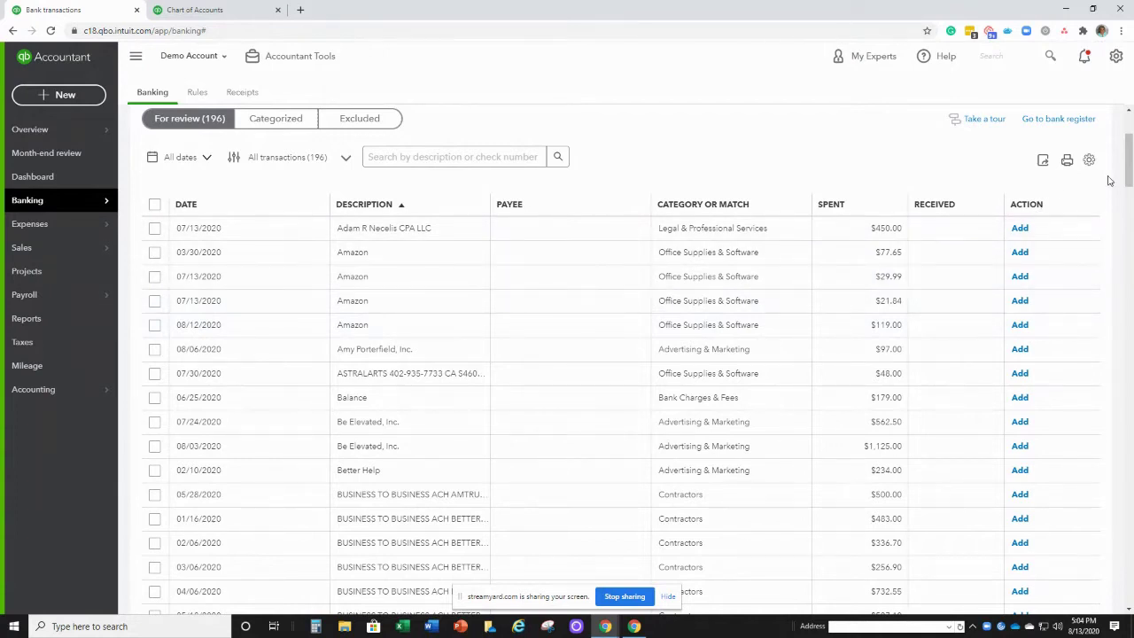
left_click_drag(1130, 174, 1129, 175)
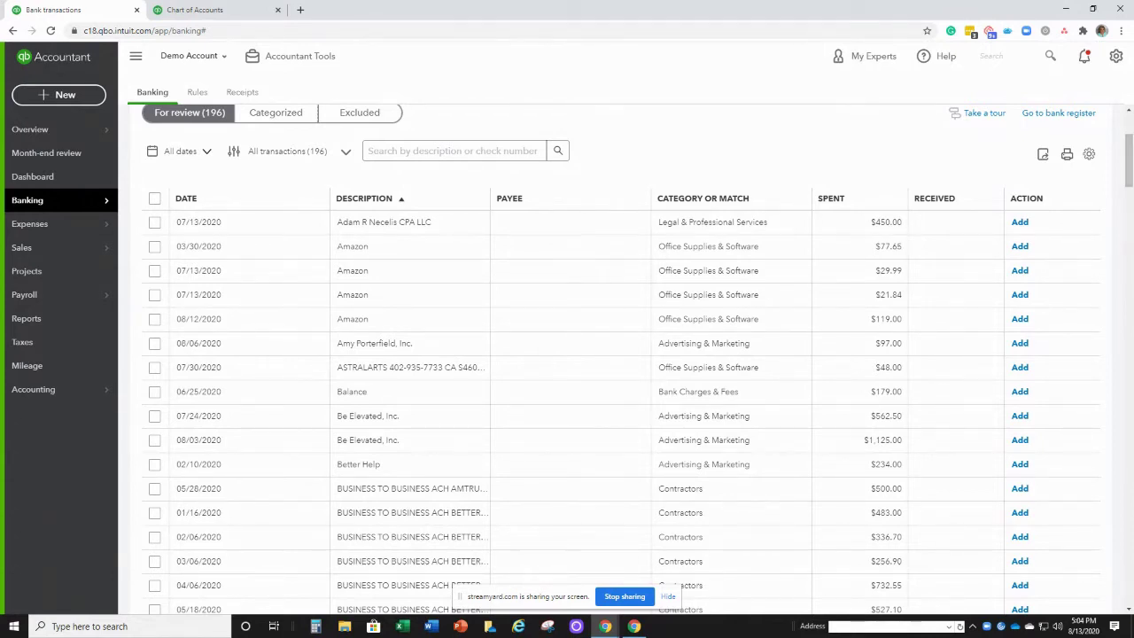
left_click_drag(1127, 177, 1125, 568)
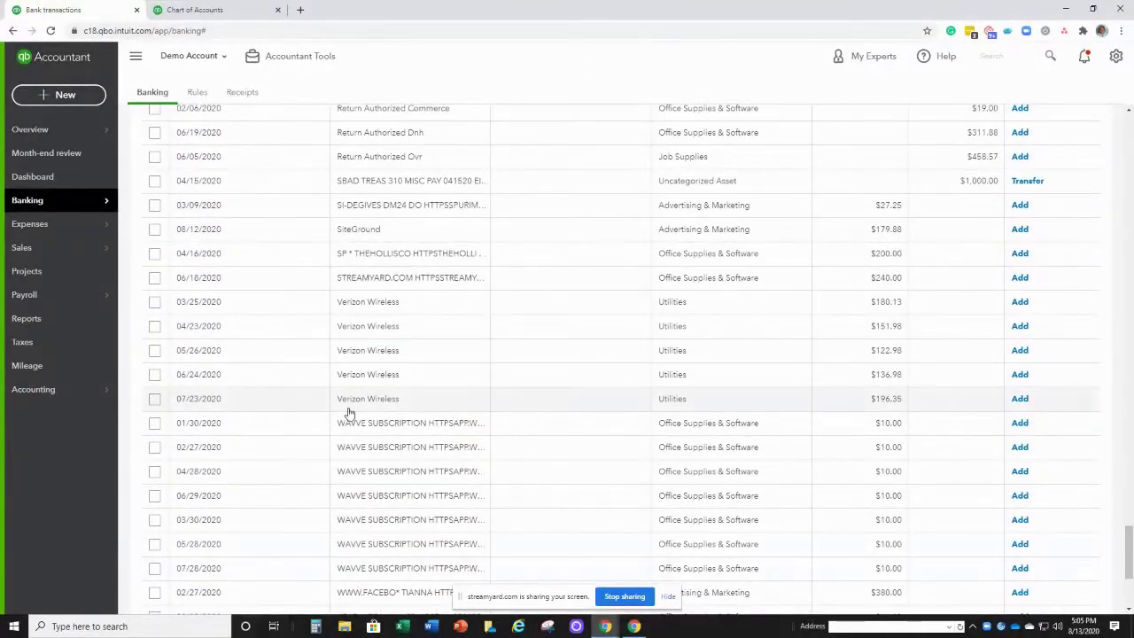
left_click(372, 302)
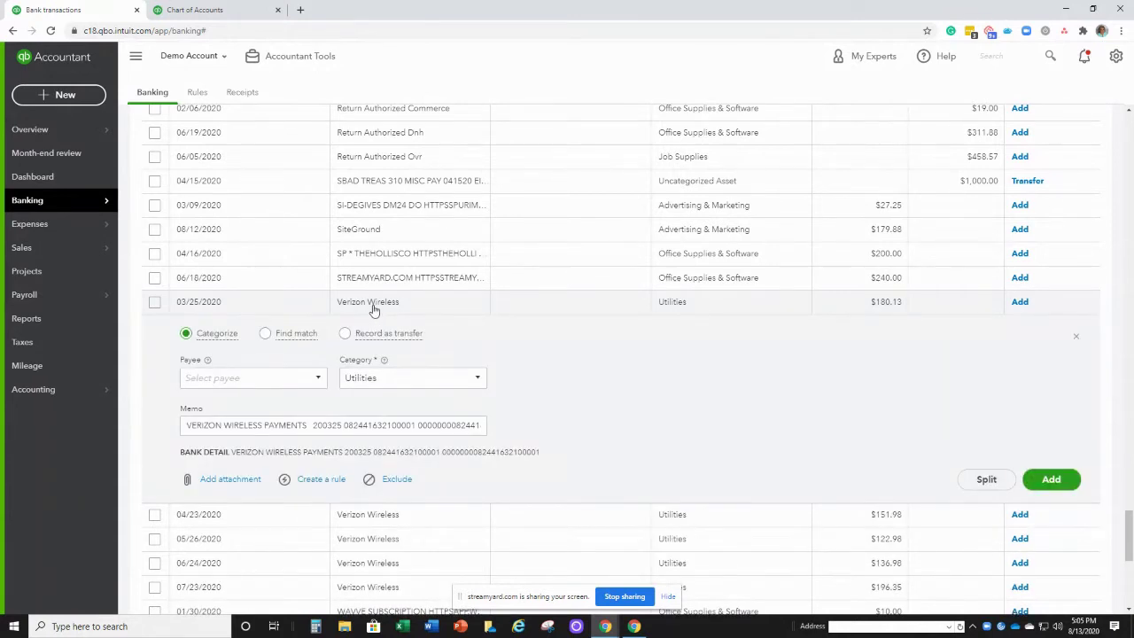
left_click(304, 375)
type("Verizon")
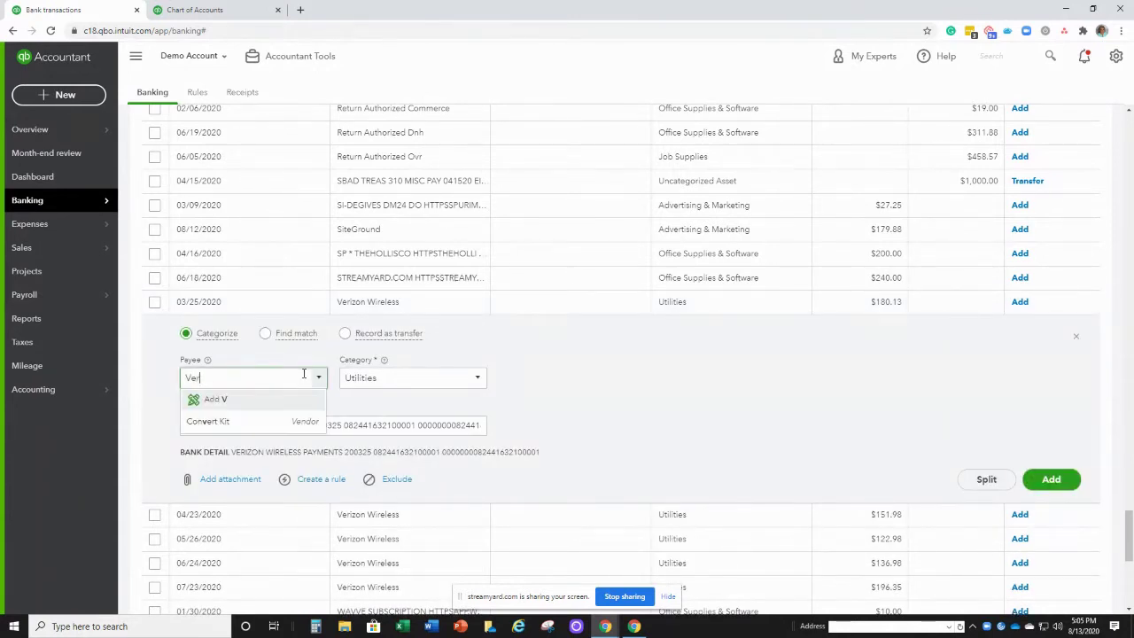
left_click(250, 399)
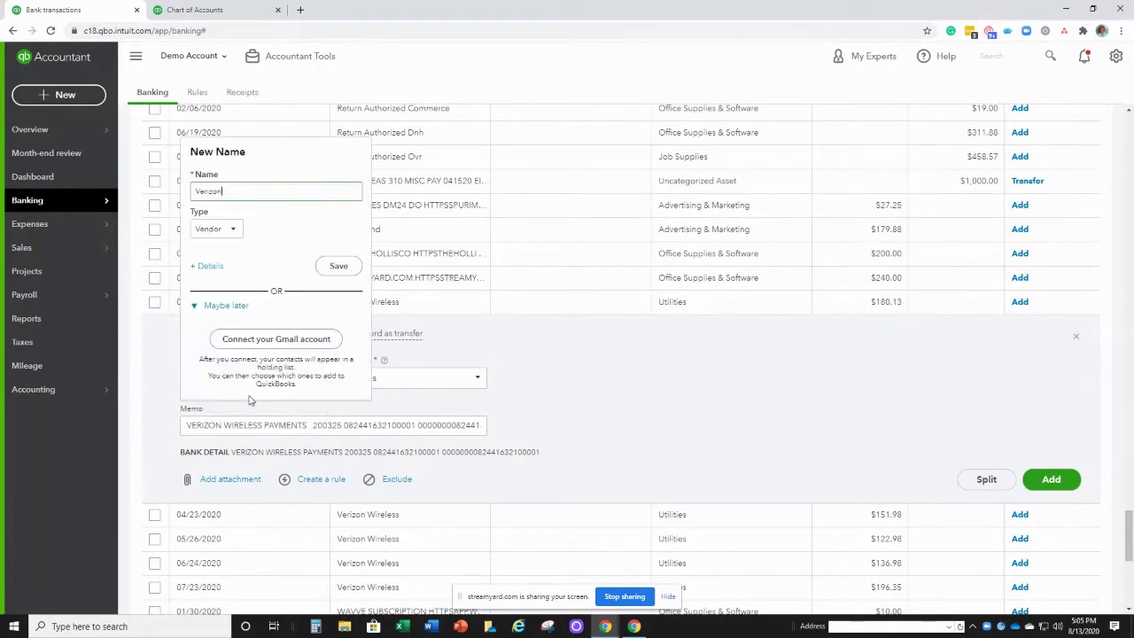
left_click(324, 271)
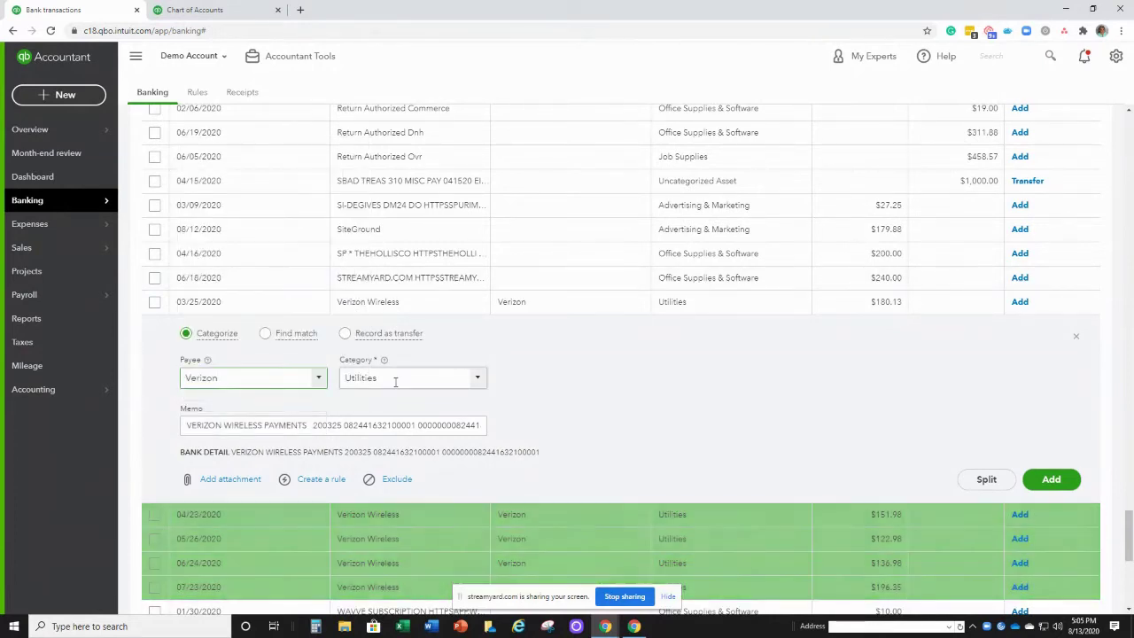
Step: Start a new account for the 03/25/2020 Verizon Wireless transaction's category and set its account type to Expenses
left_click(394, 380)
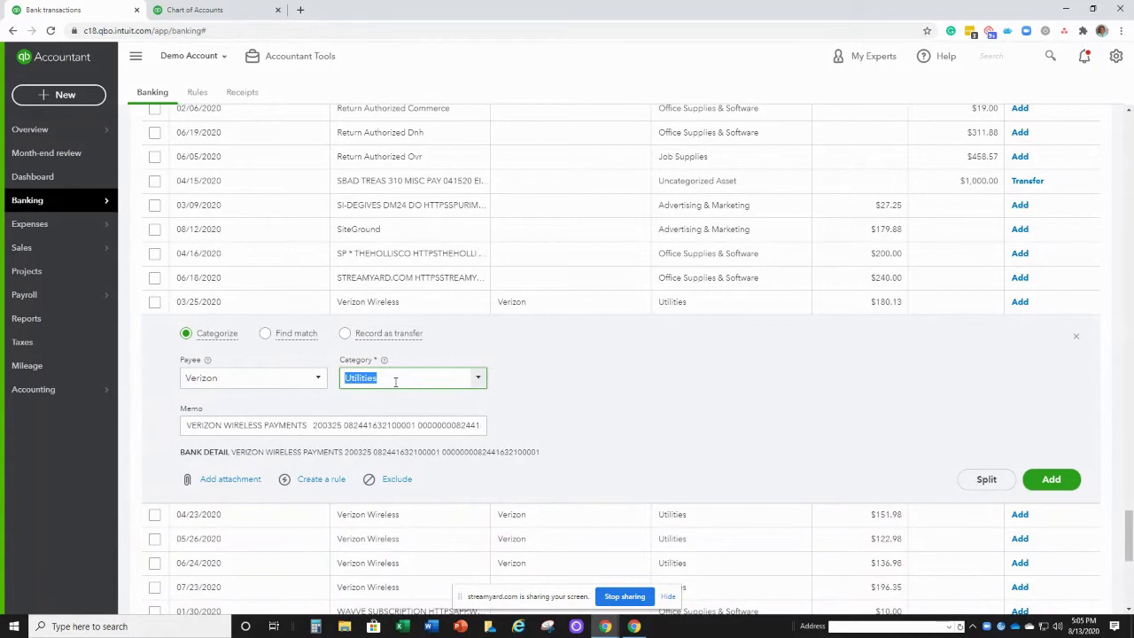
type("tele")
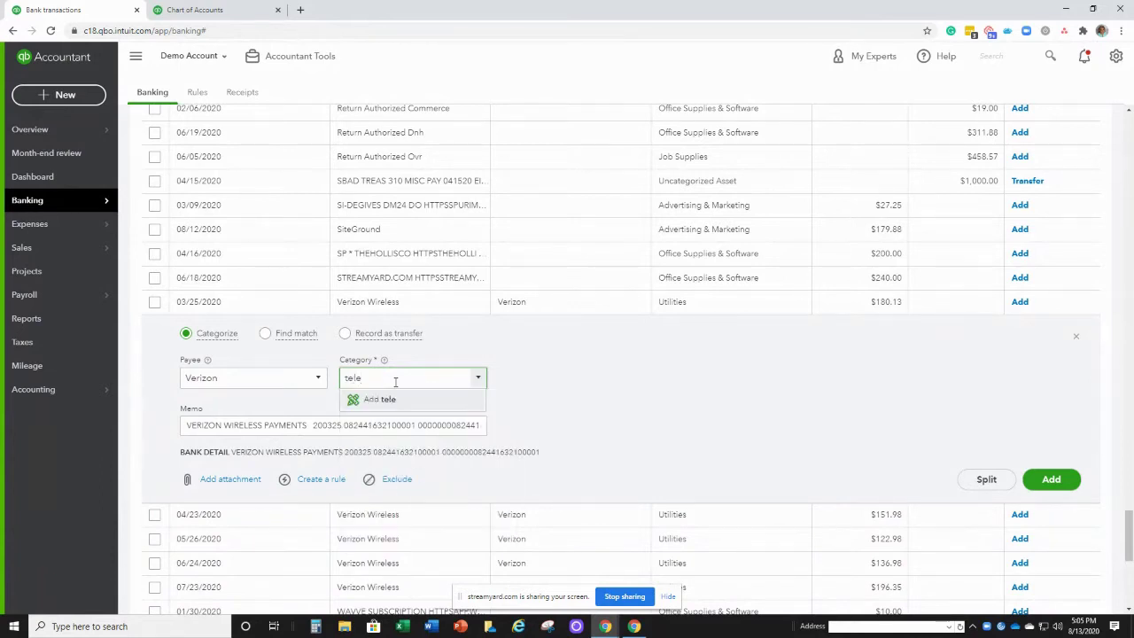
key("BackSpace")
key("BackSpace")
key("BackSpace")
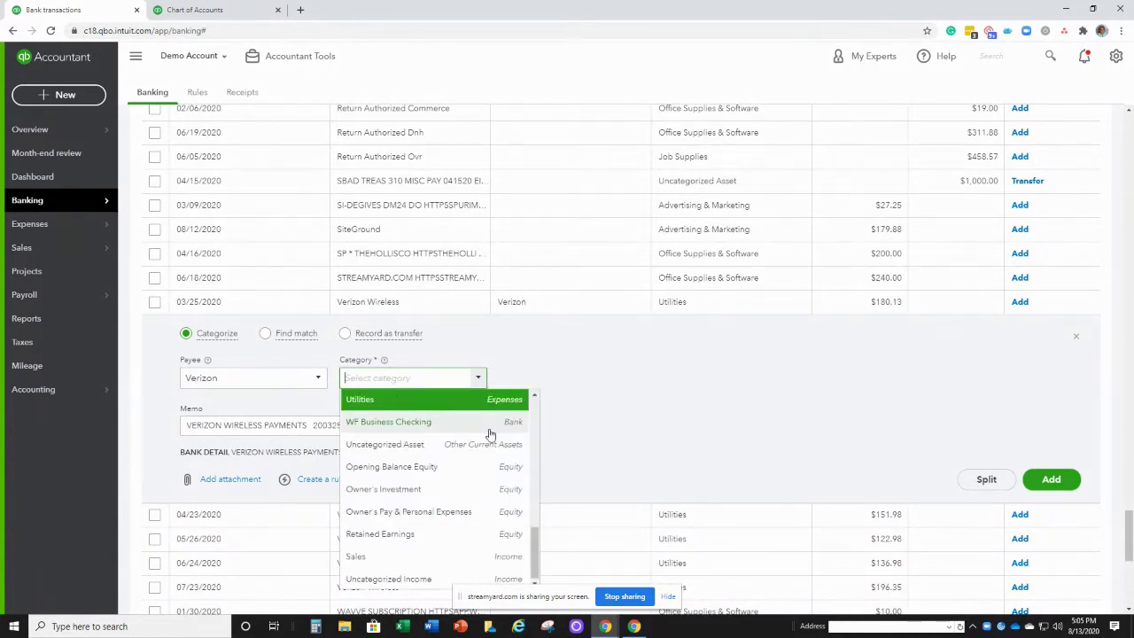
left_click_drag(542, 539, 536, 409)
left_click(496, 399)
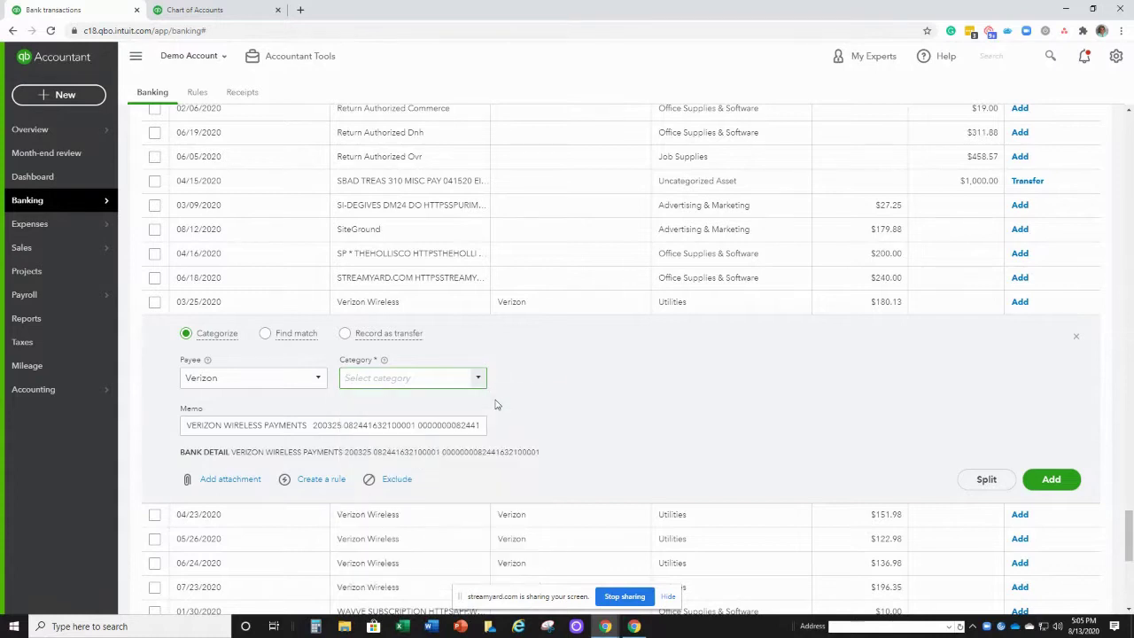
left_click(461, 200)
scroll(443, 304, "down", 3)
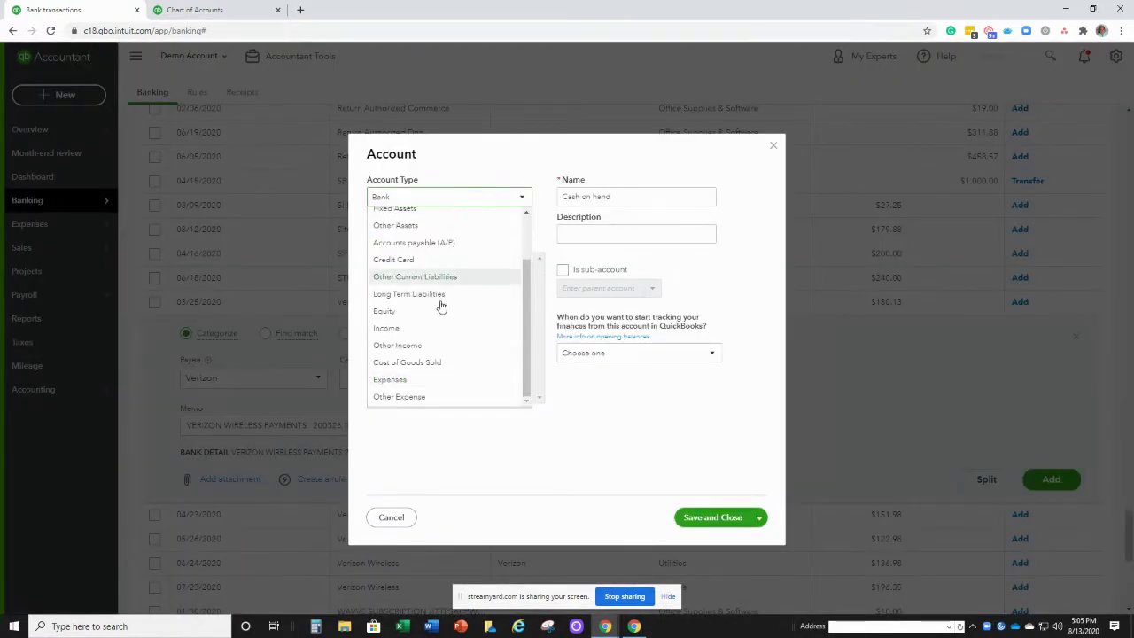
left_click(409, 380)
Step: Give the new account the Utilities detail type, name it Telephone and save it as the Verizon transaction's category
left_click(458, 247)
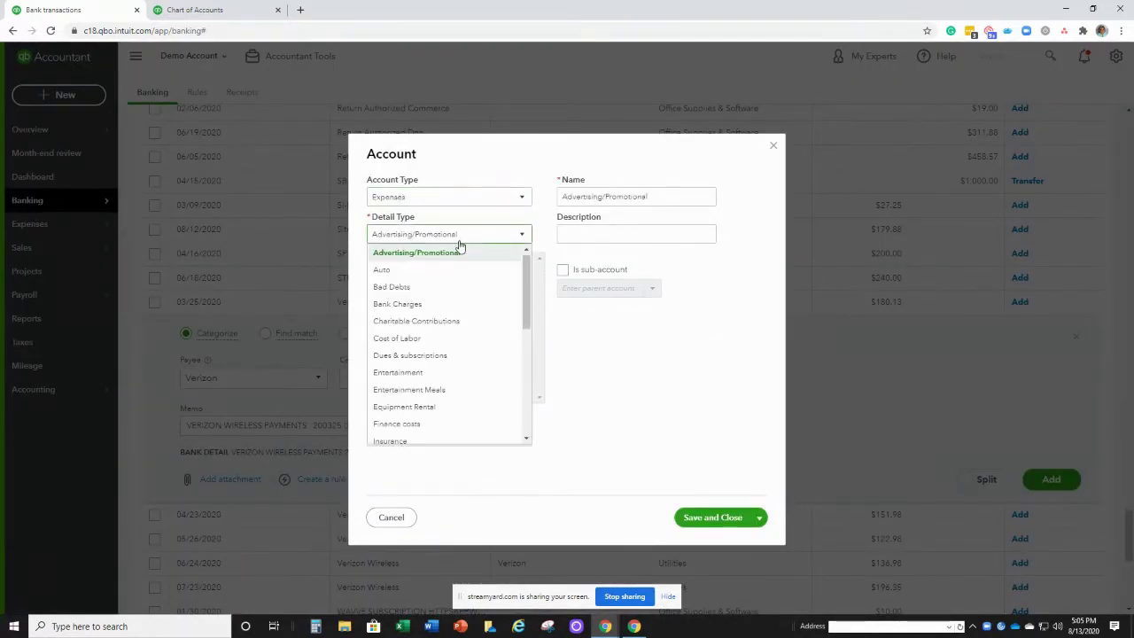
scroll(458, 253, "down", 5)
left_click(413, 431)
key("Tab")
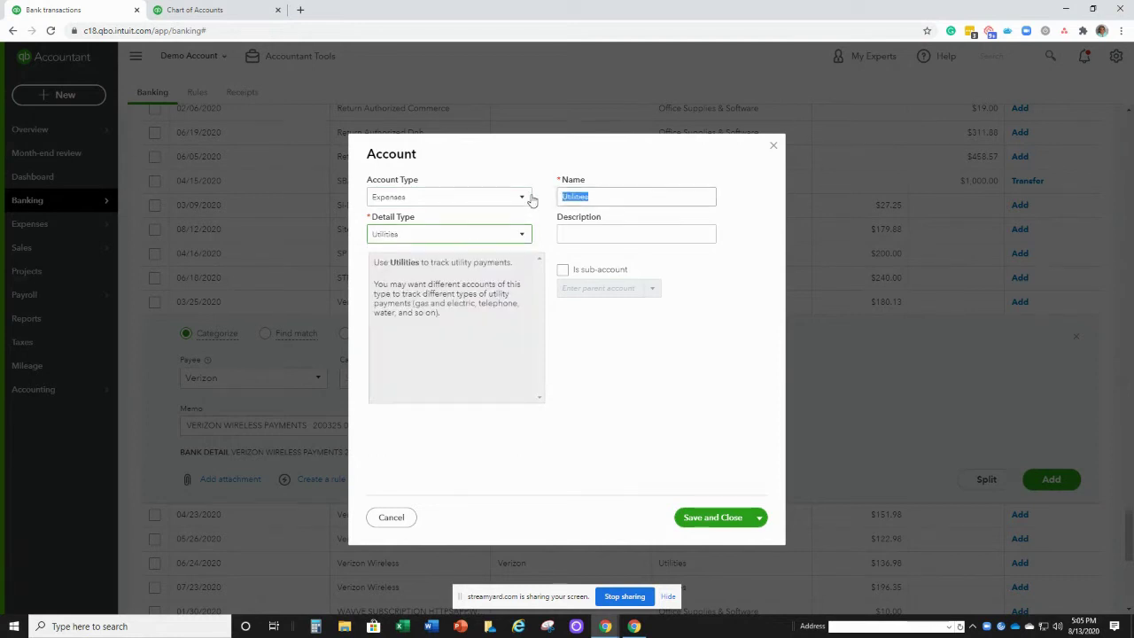
type("Telephone")
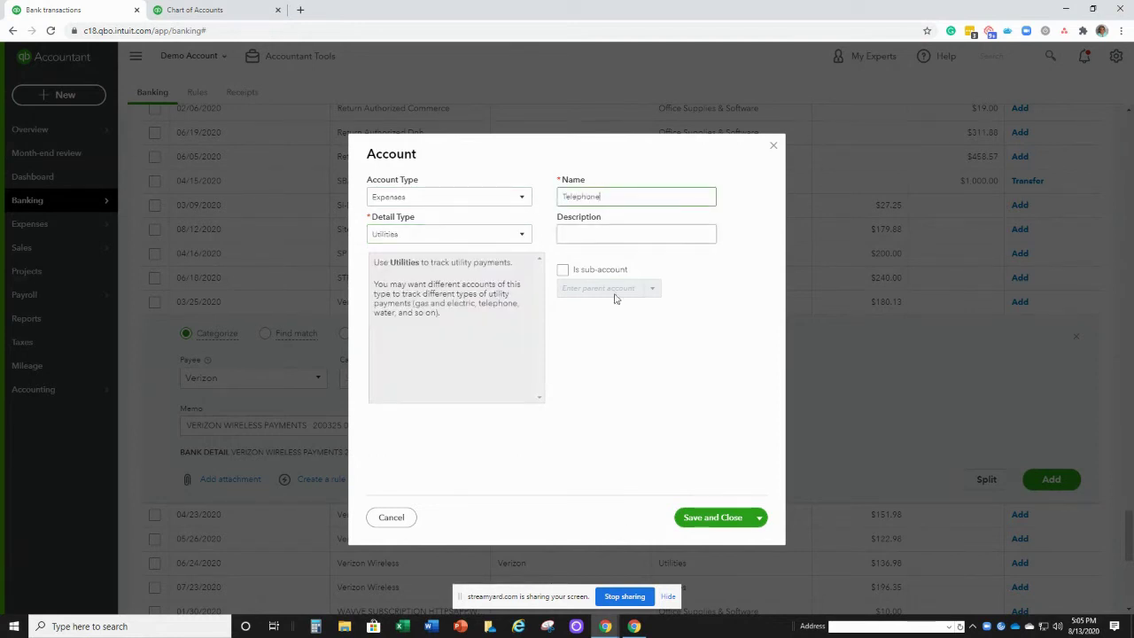
left_click(701, 519)
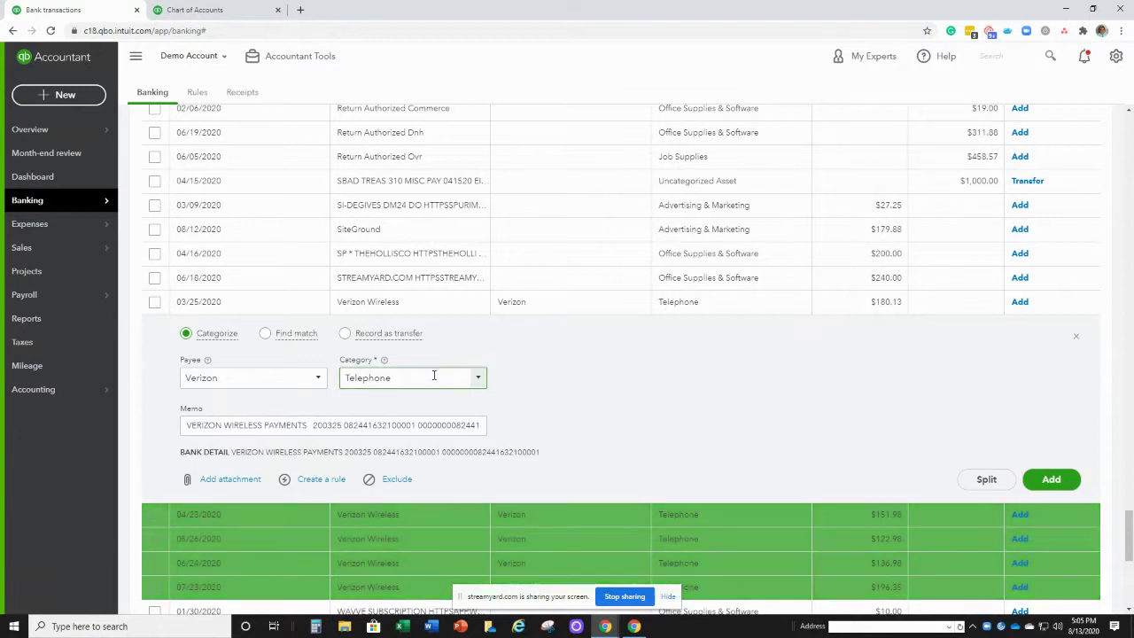
left_click(433, 374)
type("pers")
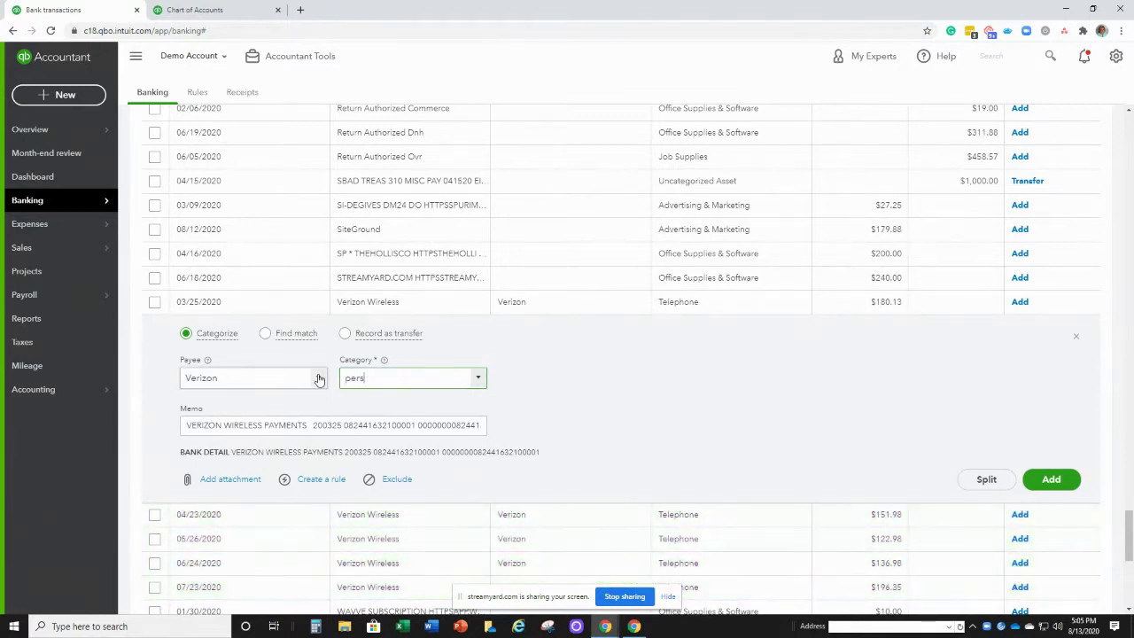
left_click(365, 396)
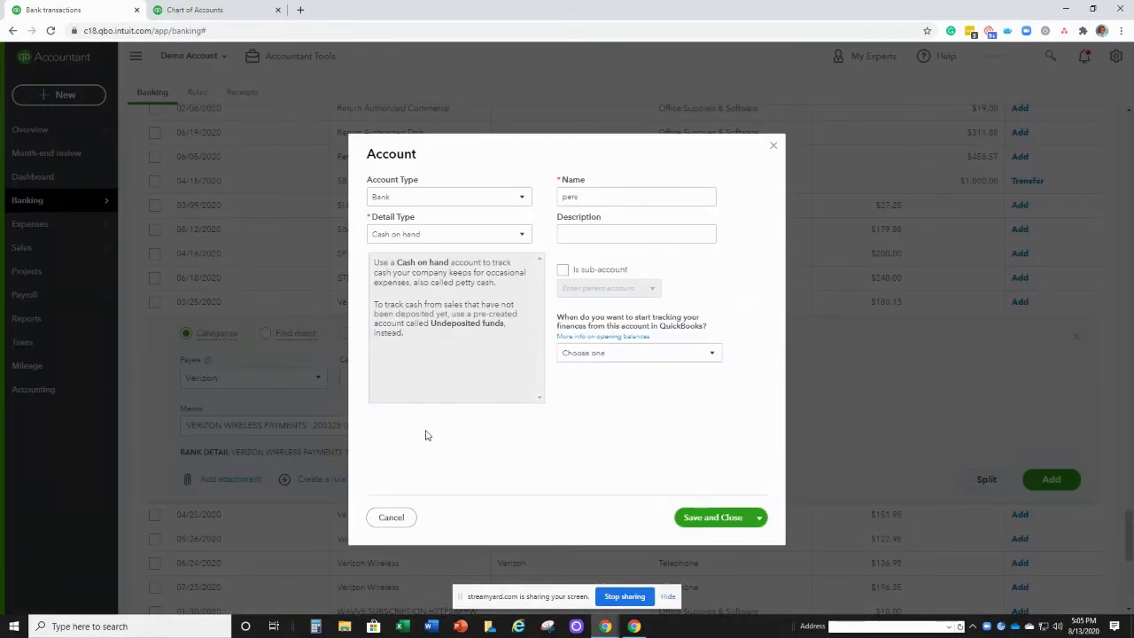
left_click_drag(767, 145, 771, 148)
left_click(773, 148)
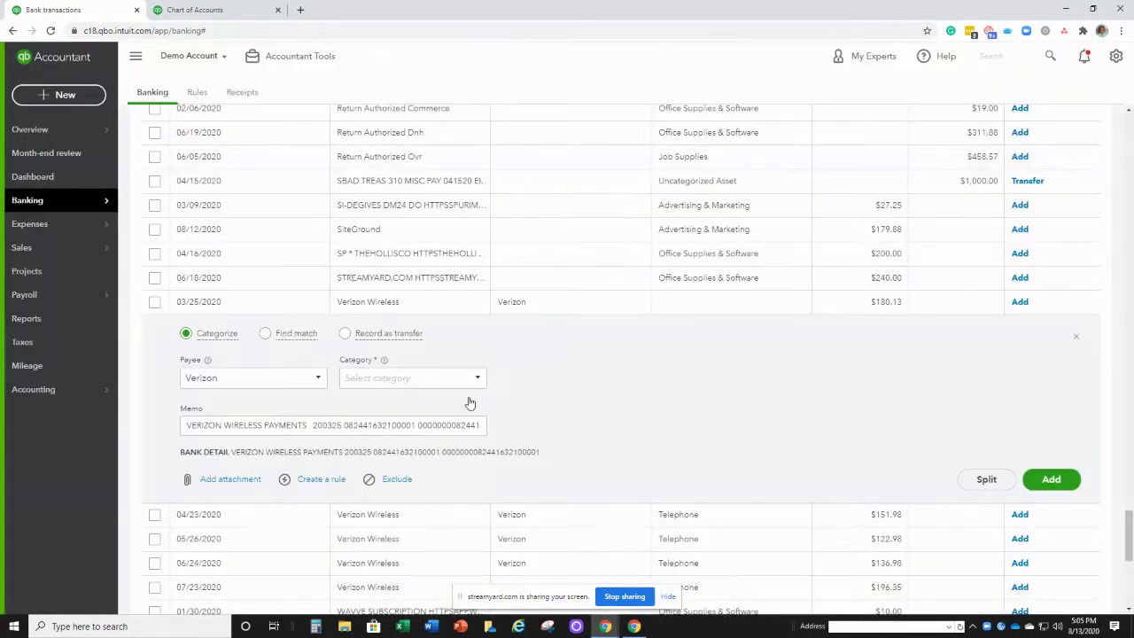
Step: Start a rule from the 03/25/2020 Verizon Wireless transaction, named Verizon, and add a split to its category assignment
left_click(324, 479)
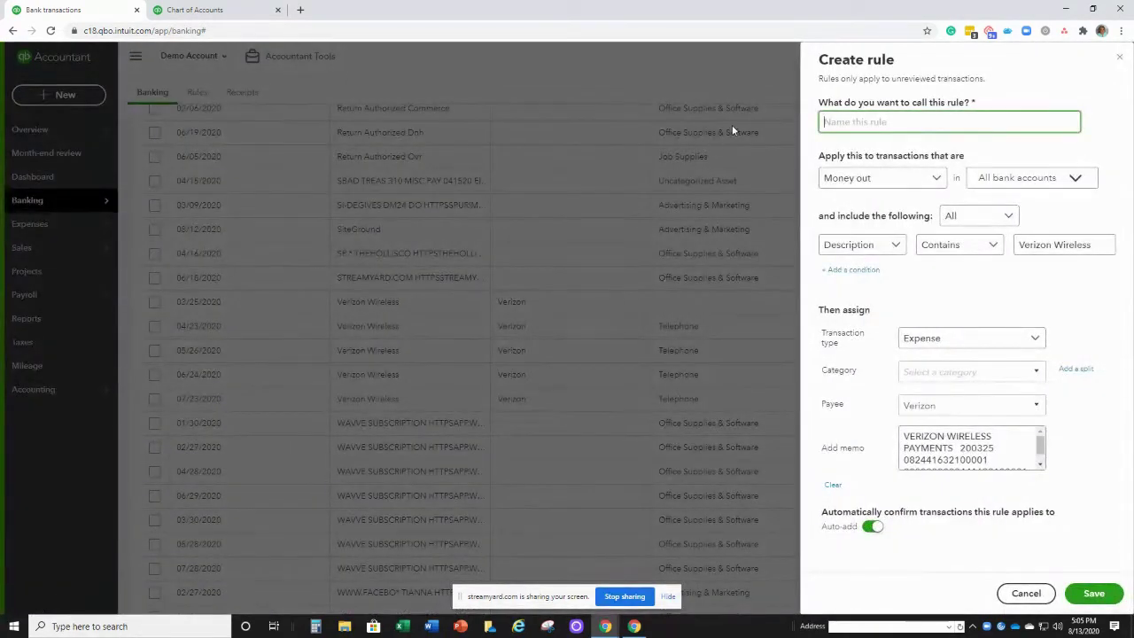
type("Verizon")
left_click(1079, 374)
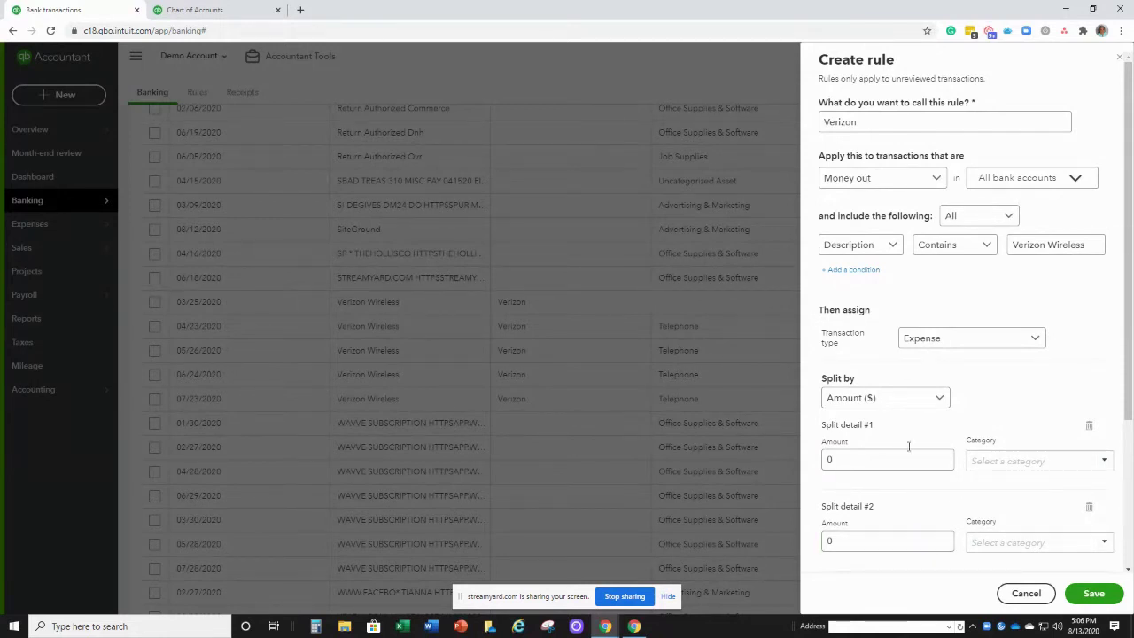
Step: Split the Verizon rule by percentage, with 50 on each of the two split lines
left_click(900, 398)
left_click(882, 424)
left_click(822, 457)
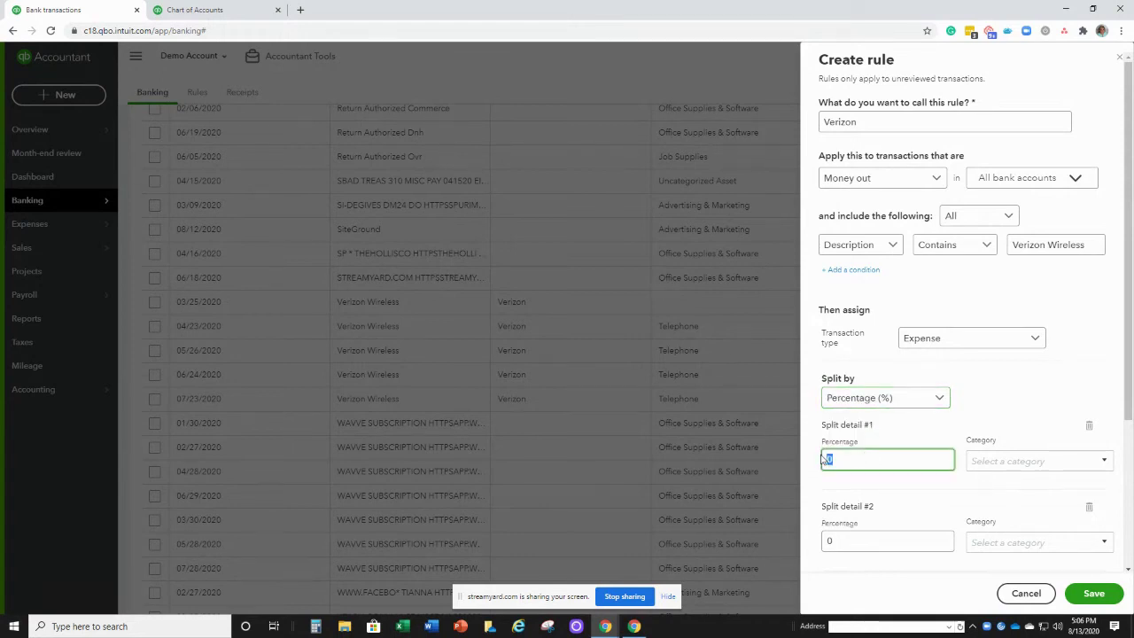
left_click(820, 542)
type("50")
left_click(906, 505)
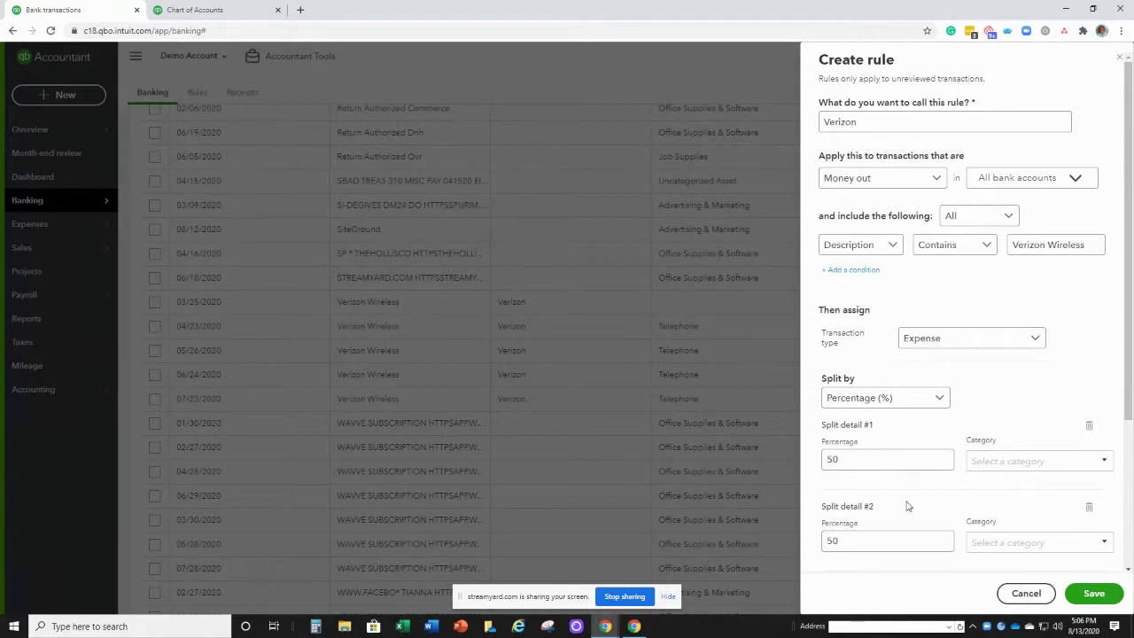
Step: Assign Telephone to the first split line and Owner's Pay & Personal Expenses to the second, and save the Verizon rule
left_click(981, 468)
type("telephone")
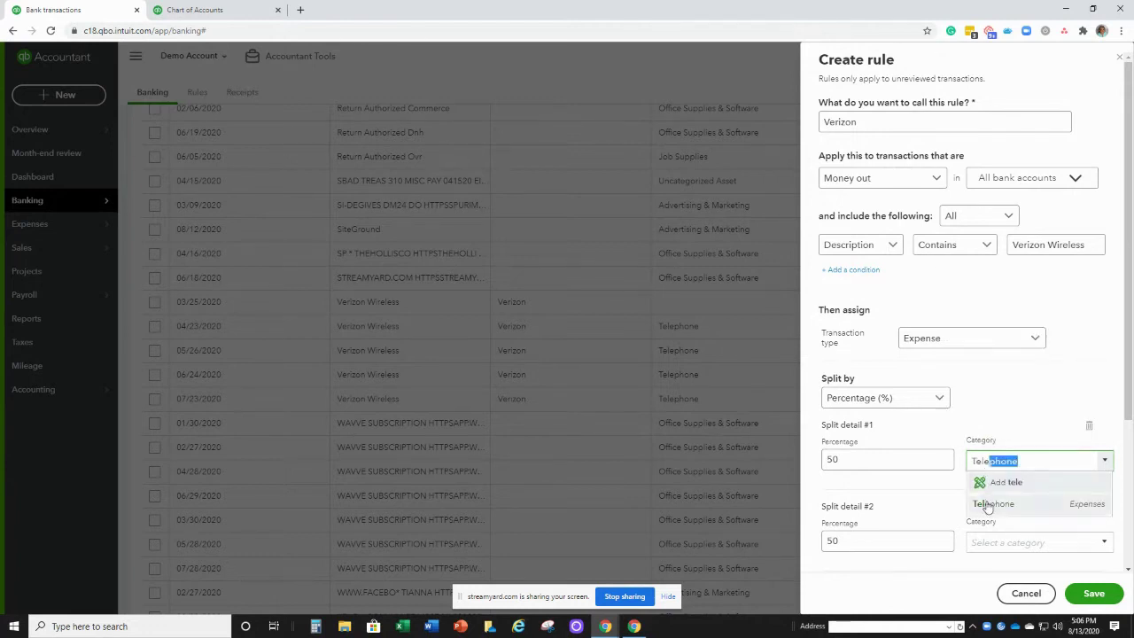
left_click(982, 503)
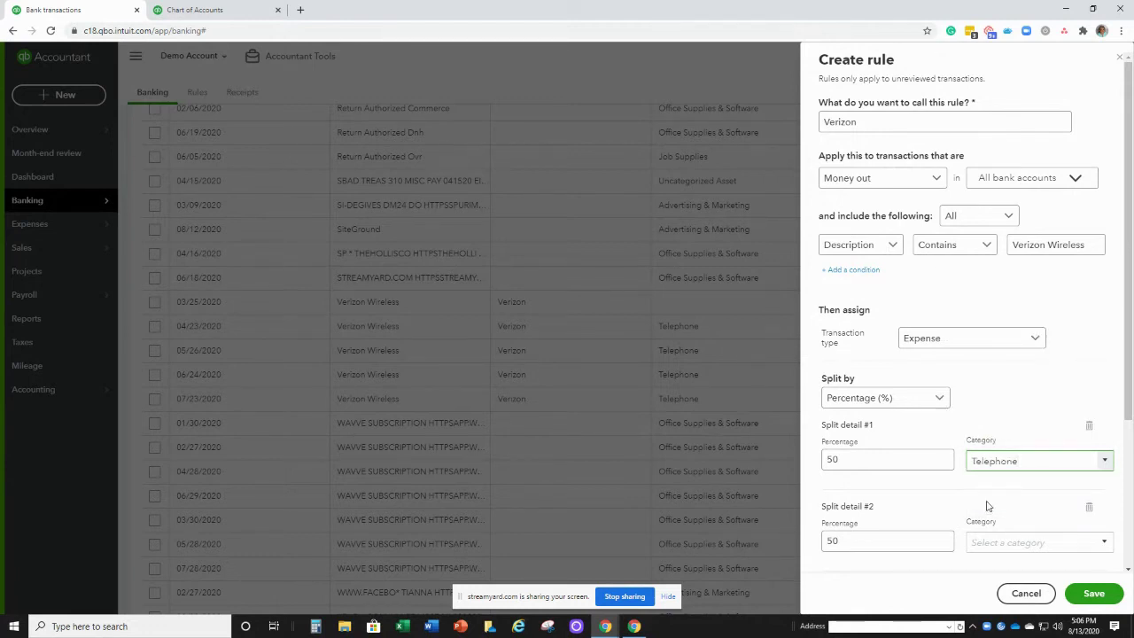
left_click(1014, 538)
type("pers")
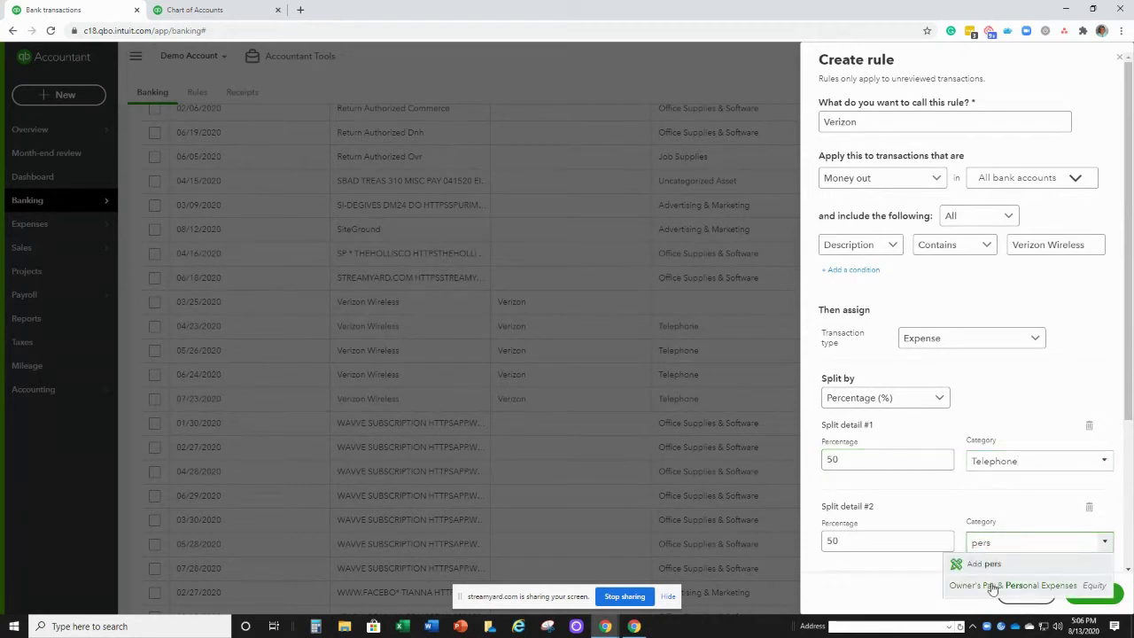
left_click(992, 586)
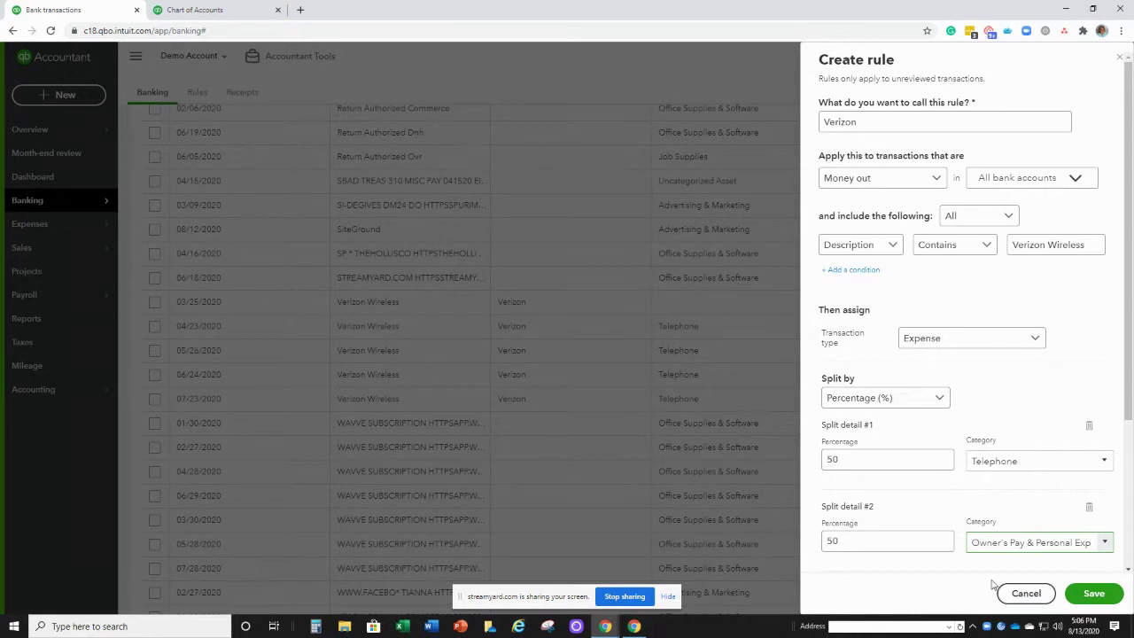
scroll(1118, 545, "down", 2)
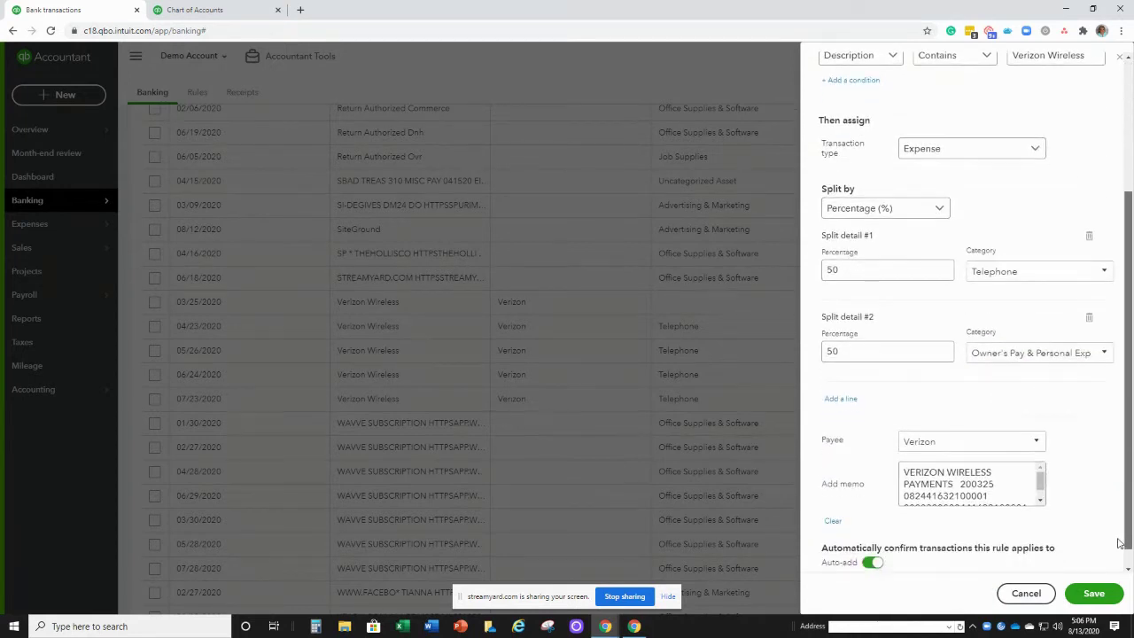
left_click(1084, 593)
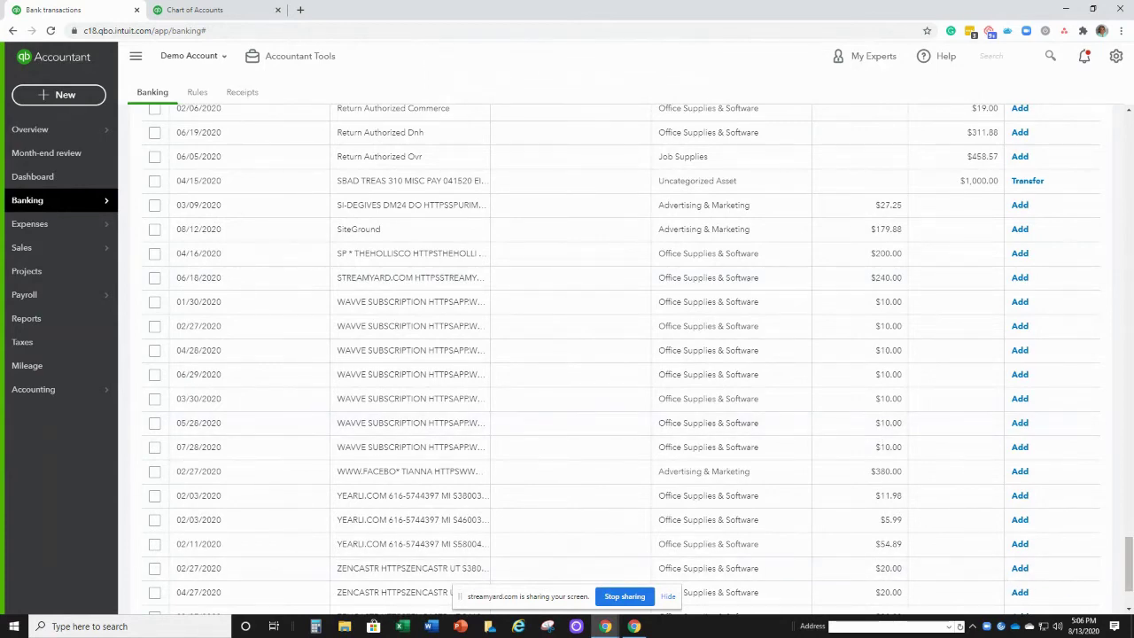
Step: Expand the 01/30/2020 Wavve Subscription transaction and add Wavve as a new payee
left_click_drag(1128, 558, 1128, 592)
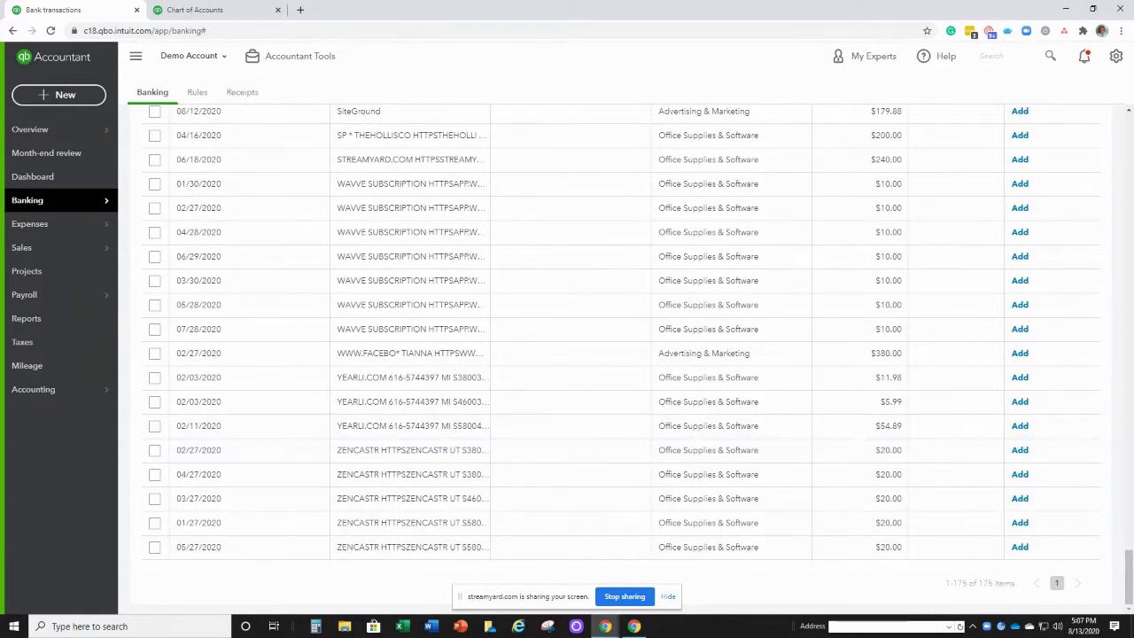
left_click_drag(1129, 566, 1129, 560)
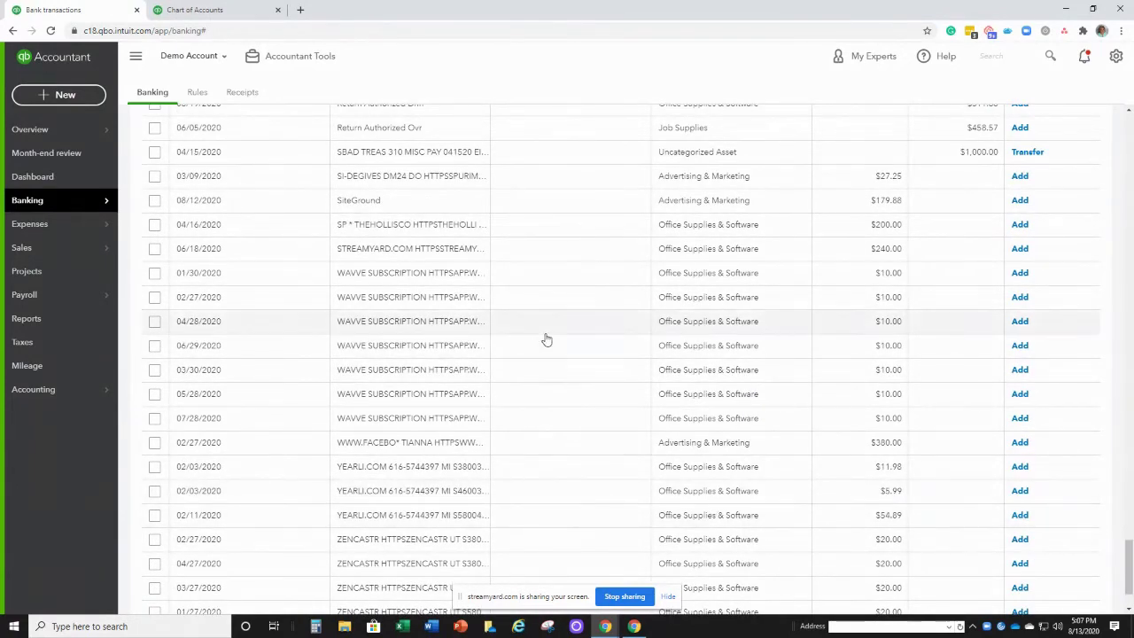
left_click(403, 280)
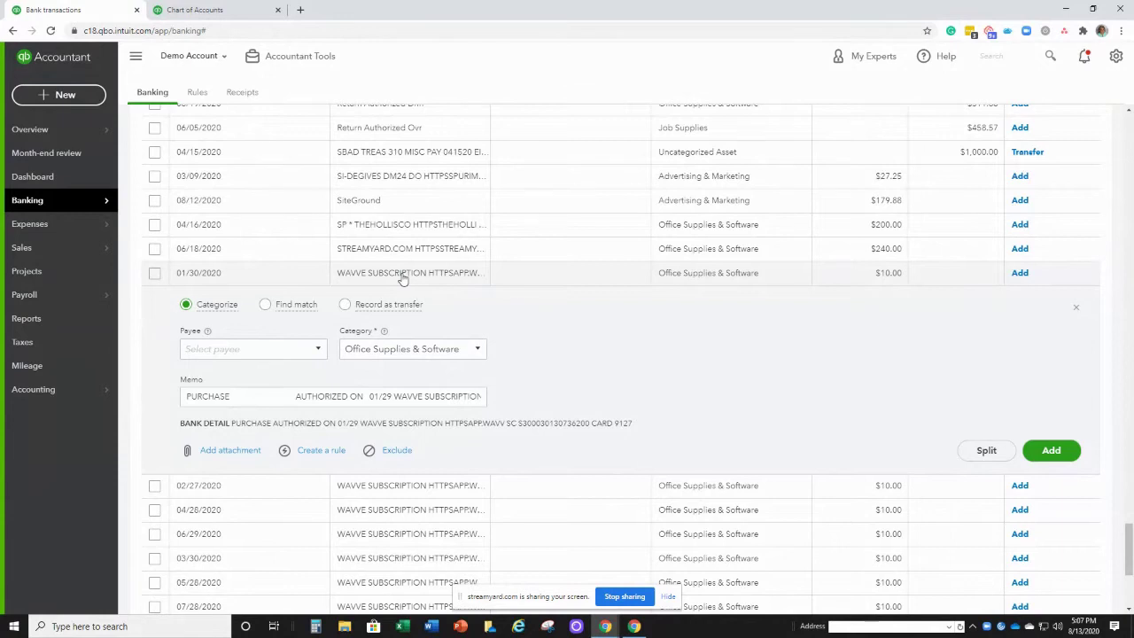
left_click(301, 346)
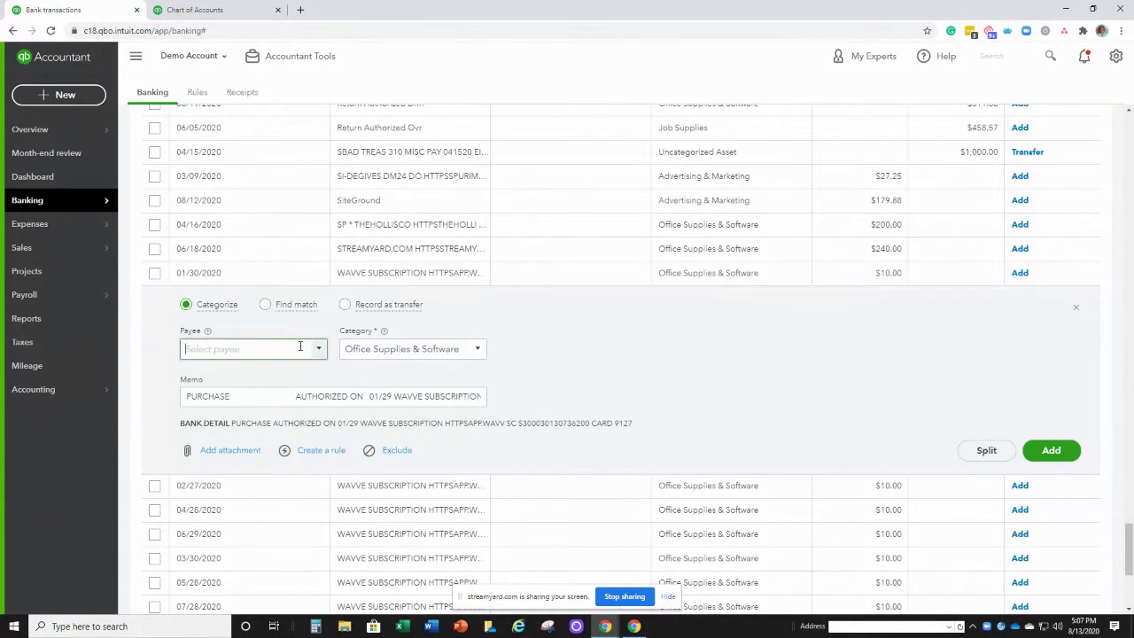
type("Wavve")
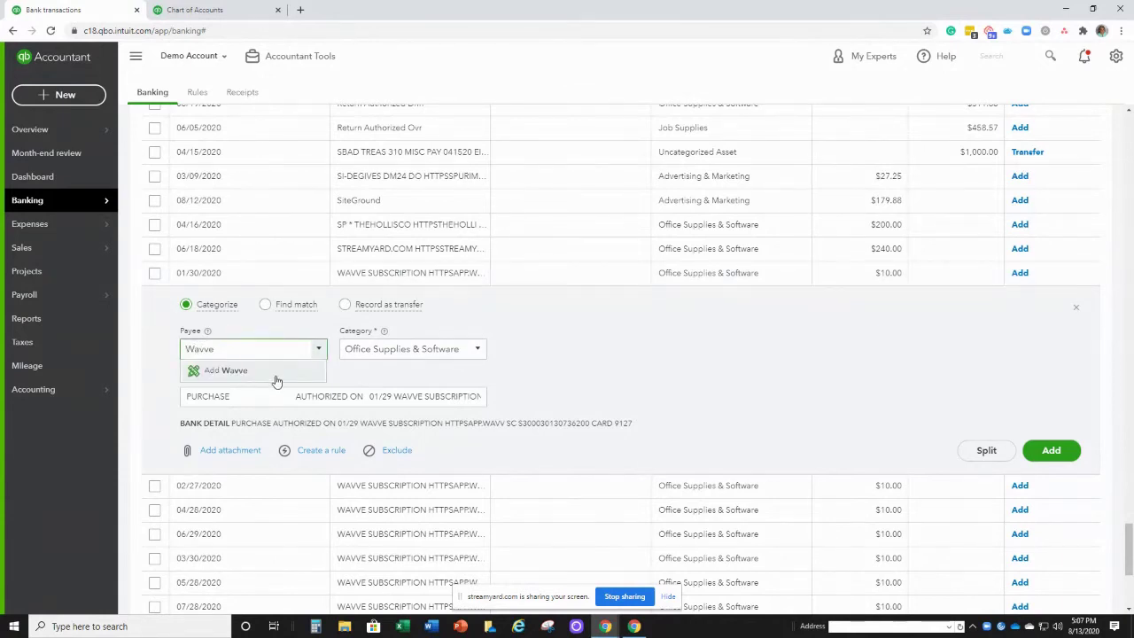
left_click(274, 379)
left_click(338, 493)
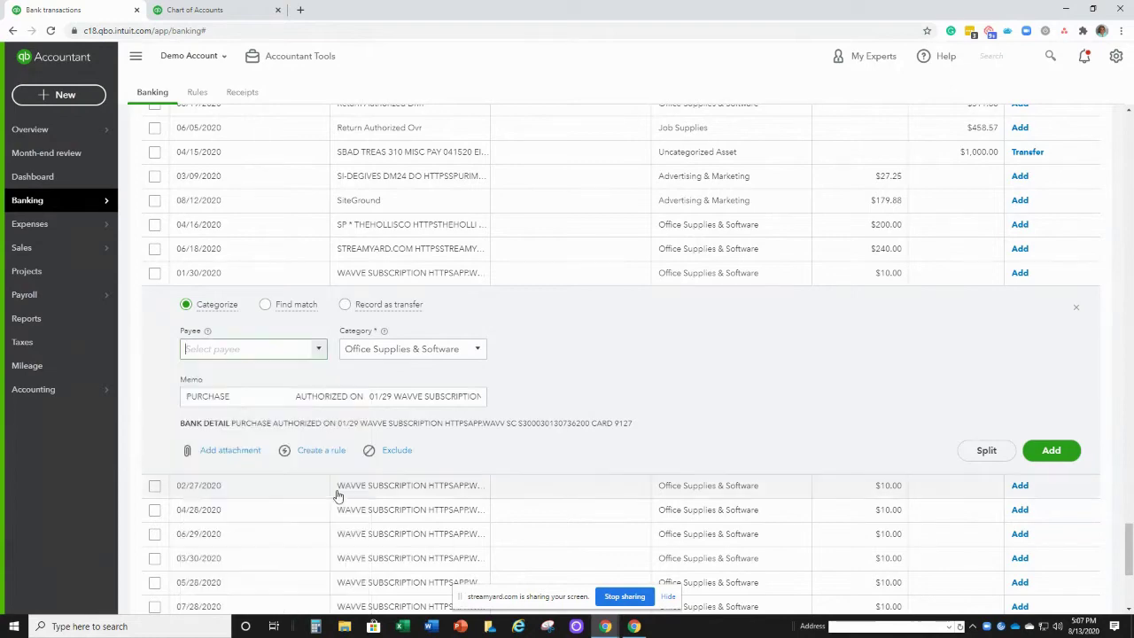
Step: Start a rule named Wavve from the transaction and trim its description condition to WAVVE SUBSCRIPTION HTTPSAPP.WAVV
left_click(328, 453)
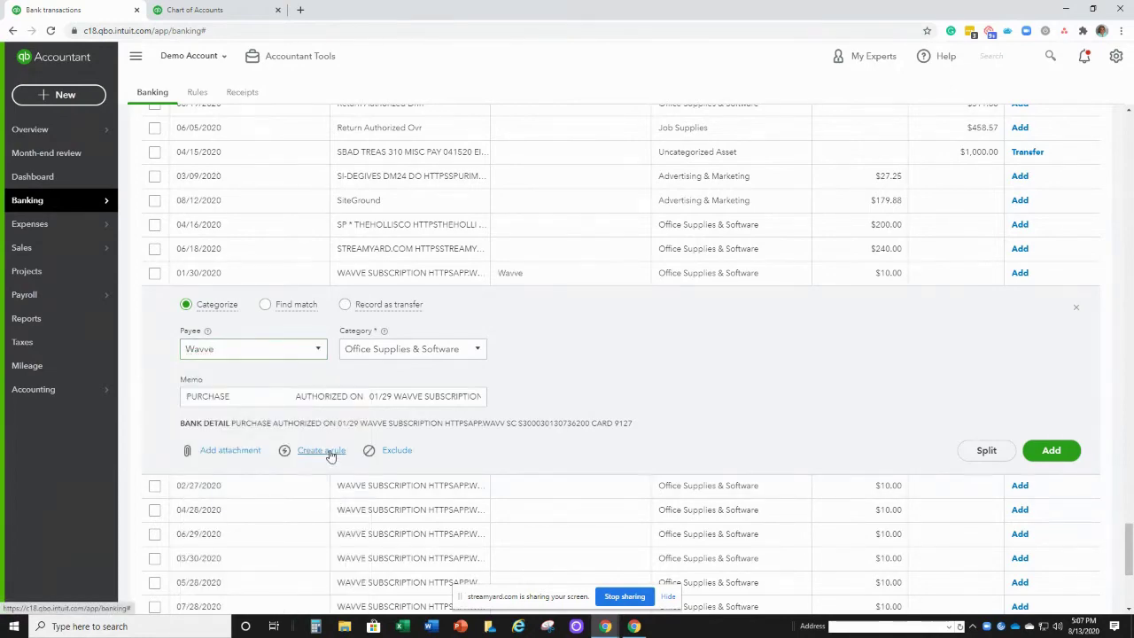
type("Wavve")
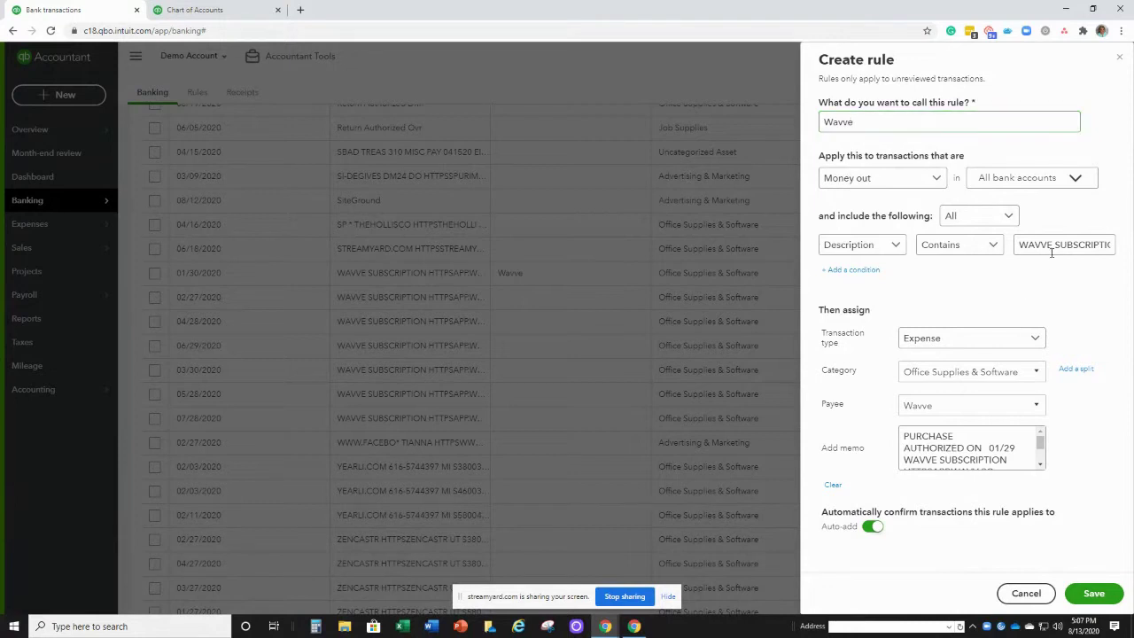
left_click_drag(1052, 252, 1114, 246)
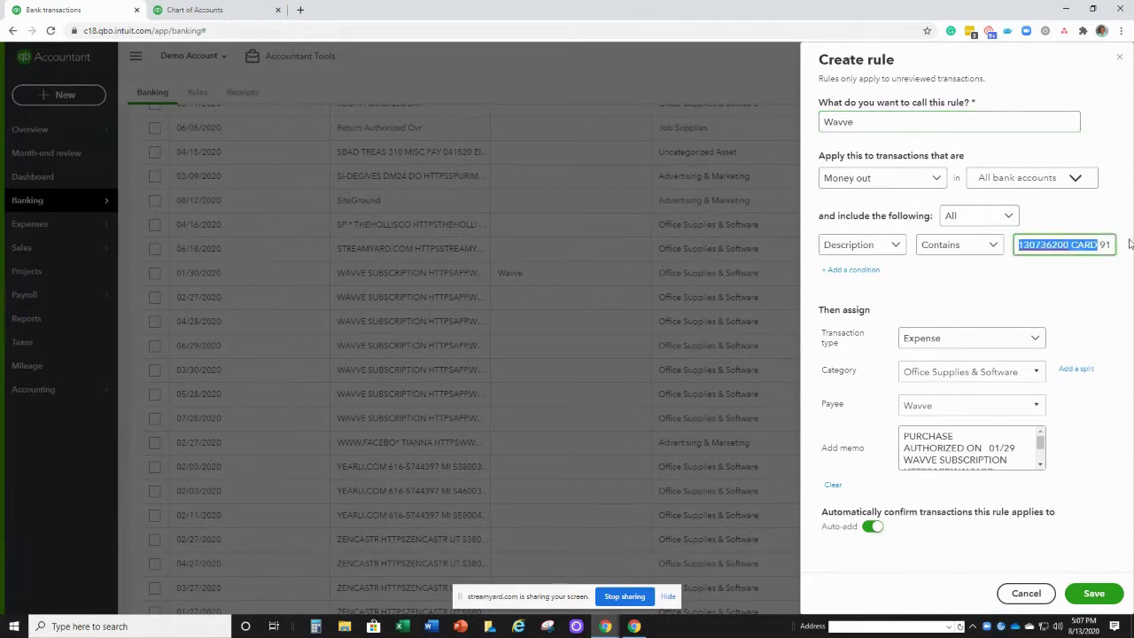
left_click(1081, 245)
left_click_drag(1019, 244, 1132, 247)
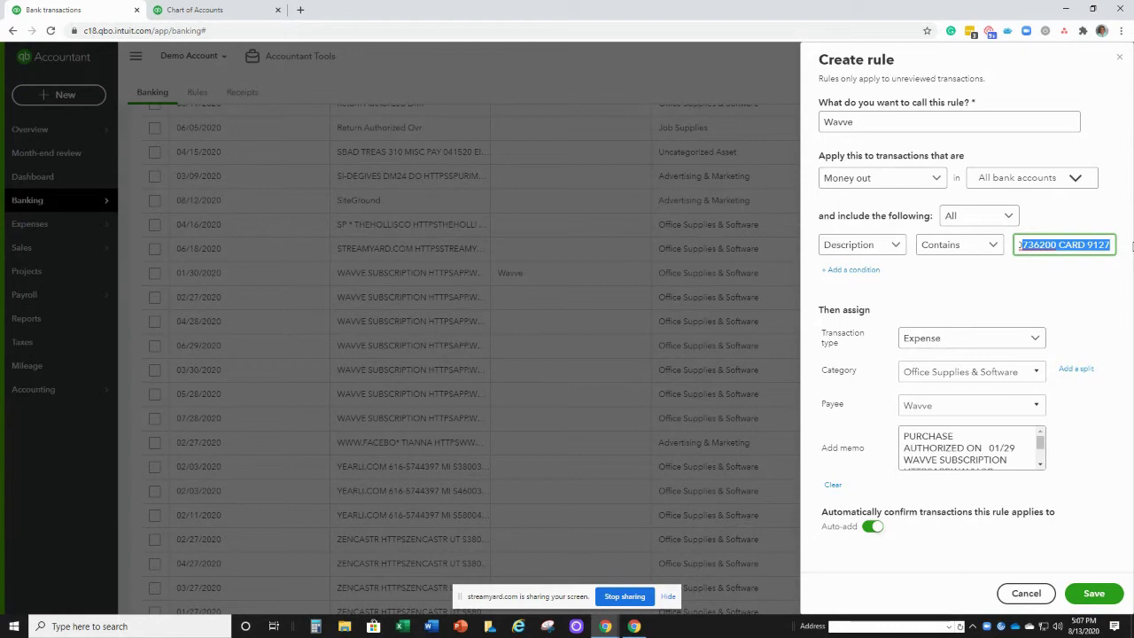
key("Left")
key("Left")
key("Left")
key("Left")
key("Left")
key("Left")
key("Left")
key("Left")
key("Left")
key("Left")
key("Left")
key("Left")
key("Left")
key("Left")
key("Left")
key("Left")
key("Left")
key("Left")
key("Left")
key("Left")
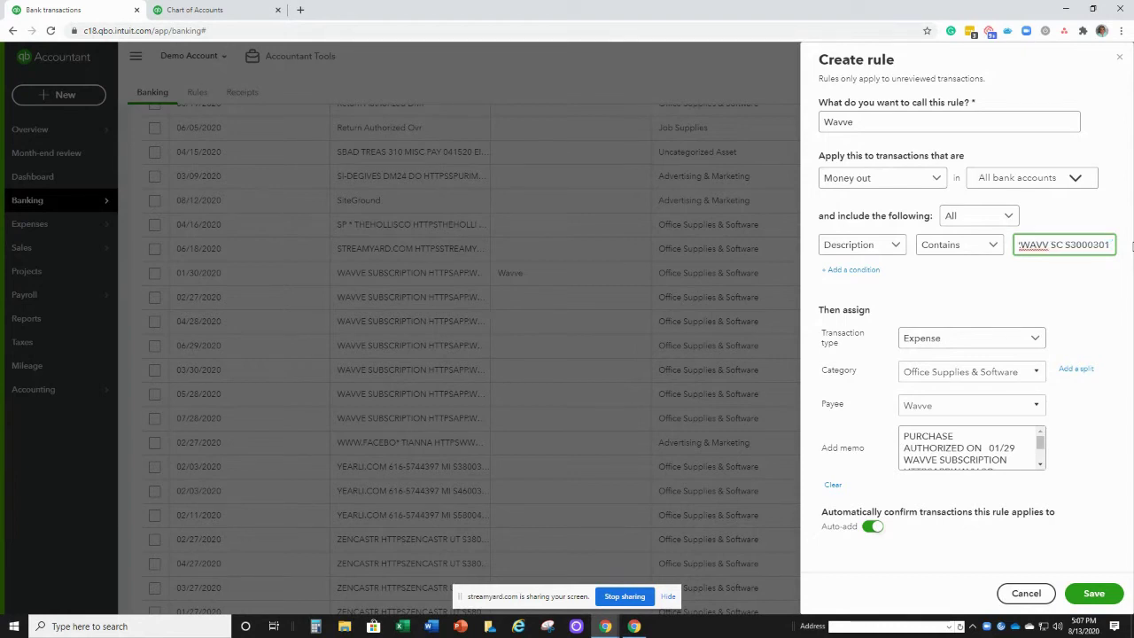
key("Delete")
key("Delete")
key("Delete")
key("Delete")
key("Delete")
key("Delete")
key("Delete")
key("Delete")
key("Delete")
key("Delete")
key("Delete")
key("Delete")
key("Delete")
key("Delete")
key("Delete")
key("Delete")
key("Delete")
key("Delete")
key("Delete")
key("Delete")
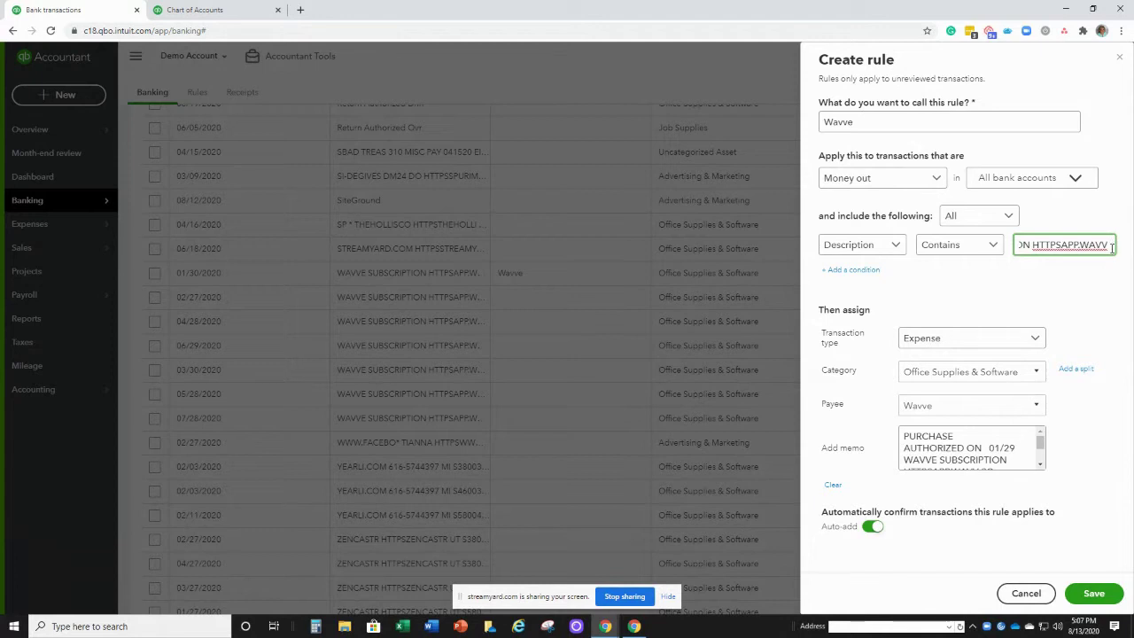
Step: Split the Wavve rule by amount, with 5.0 assigned to Telephone on the first split line
left_click(1087, 372)
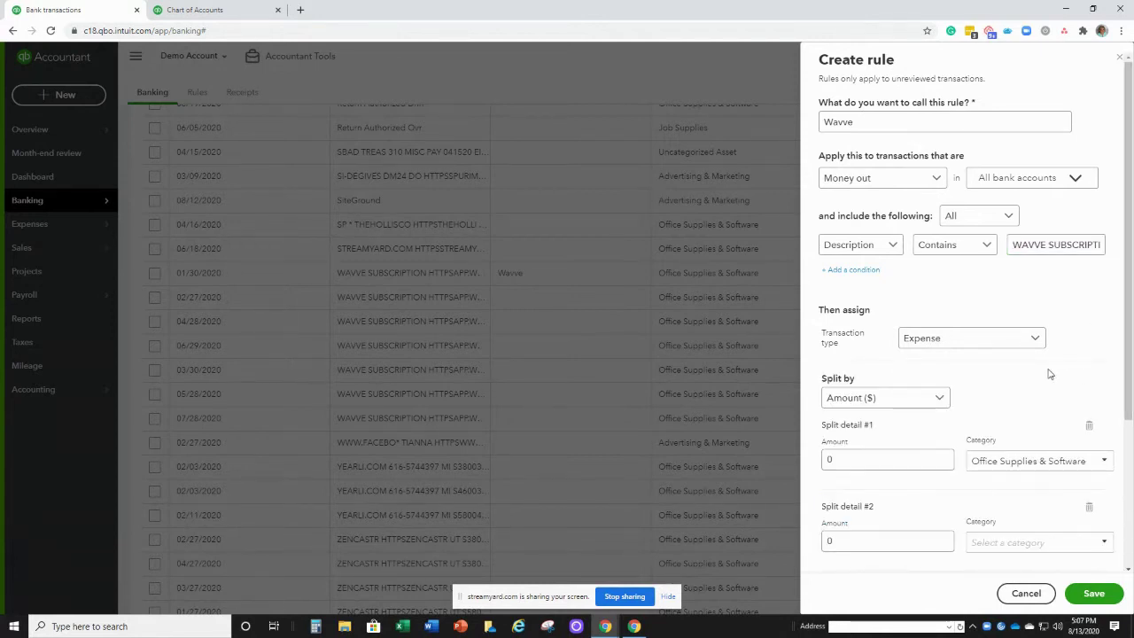
left_click(864, 458)
left_click(865, 459)
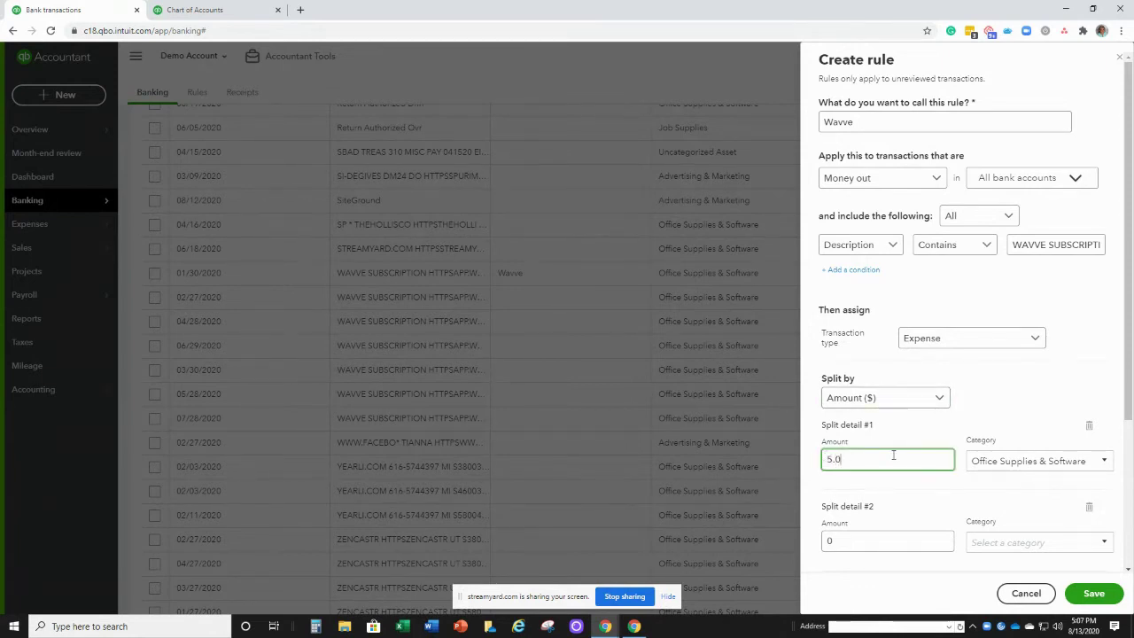
left_click(1030, 461)
left_click(1104, 461)
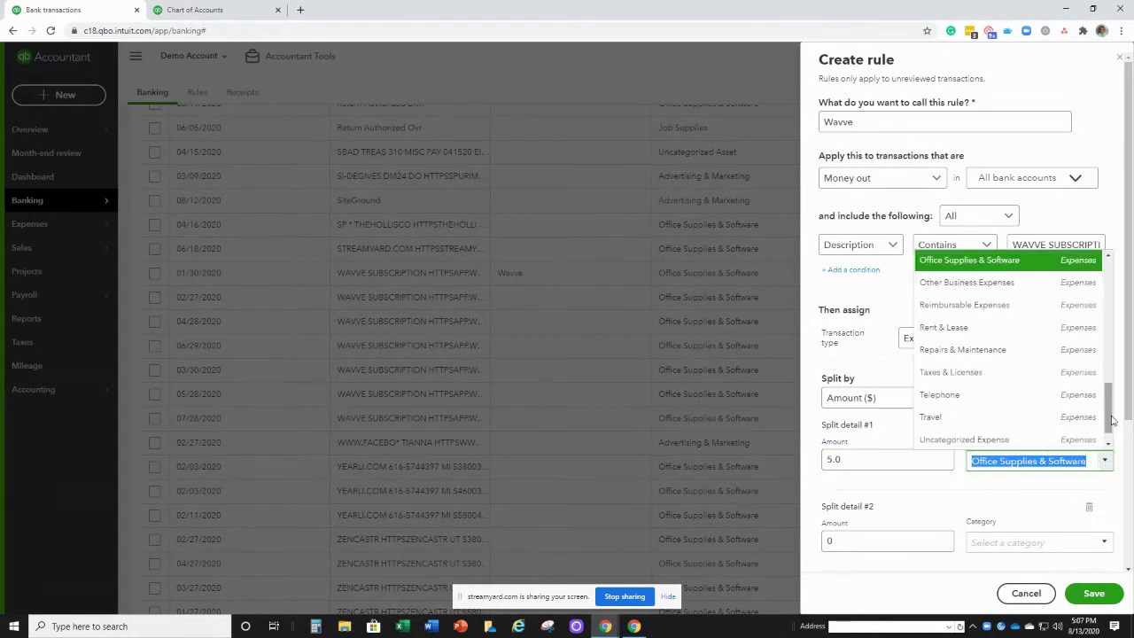
mouse_move(1110, 405)
left_mouse_down()
mouse_move(1111, 365)
mouse_move(1109, 422)
left_mouse_up()
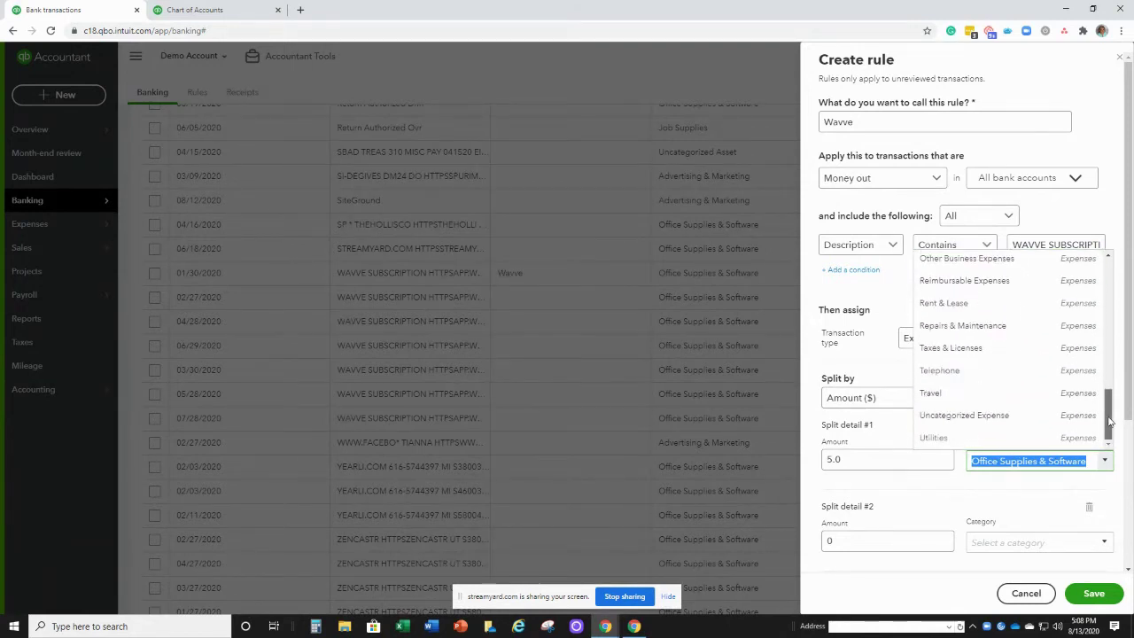
left_click(1075, 370)
Step: Set the second split line to 5.0 under Advertising & Marketing and save the Wavve rule
left_click(828, 541)
left_click(832, 540)
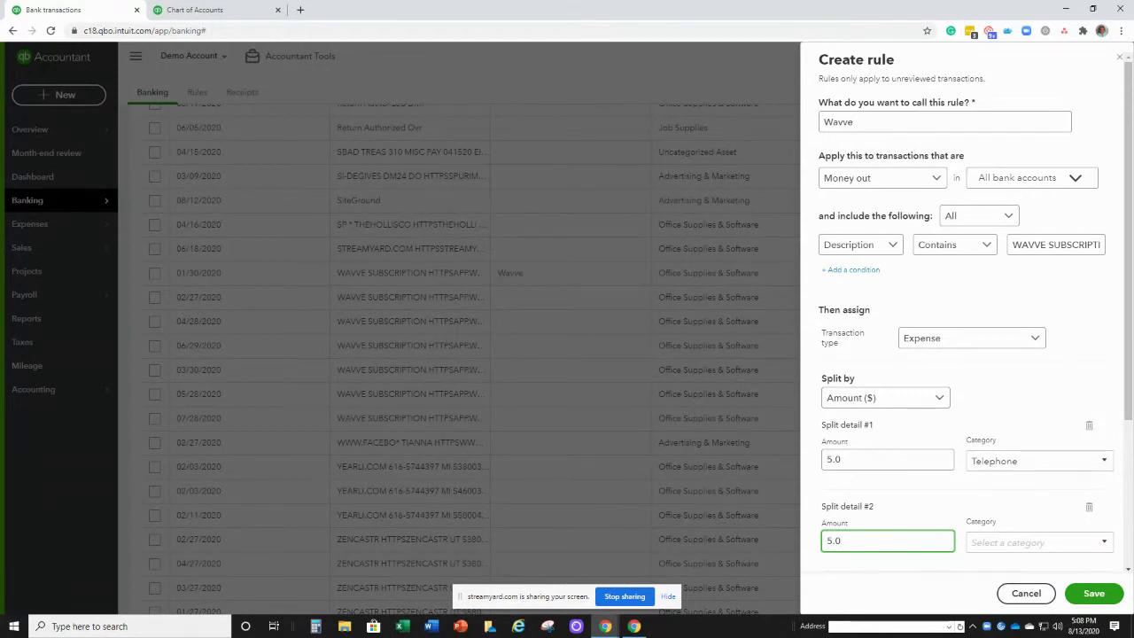
left_click(1036, 542)
type("adv")
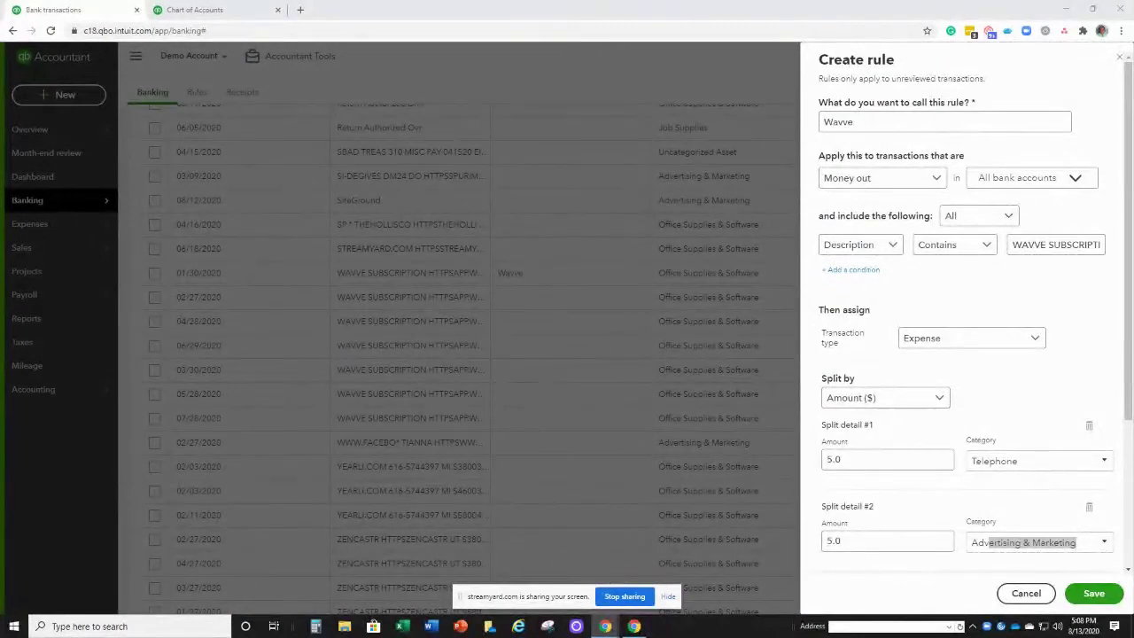
scroll(1001, 442, "down", 1)
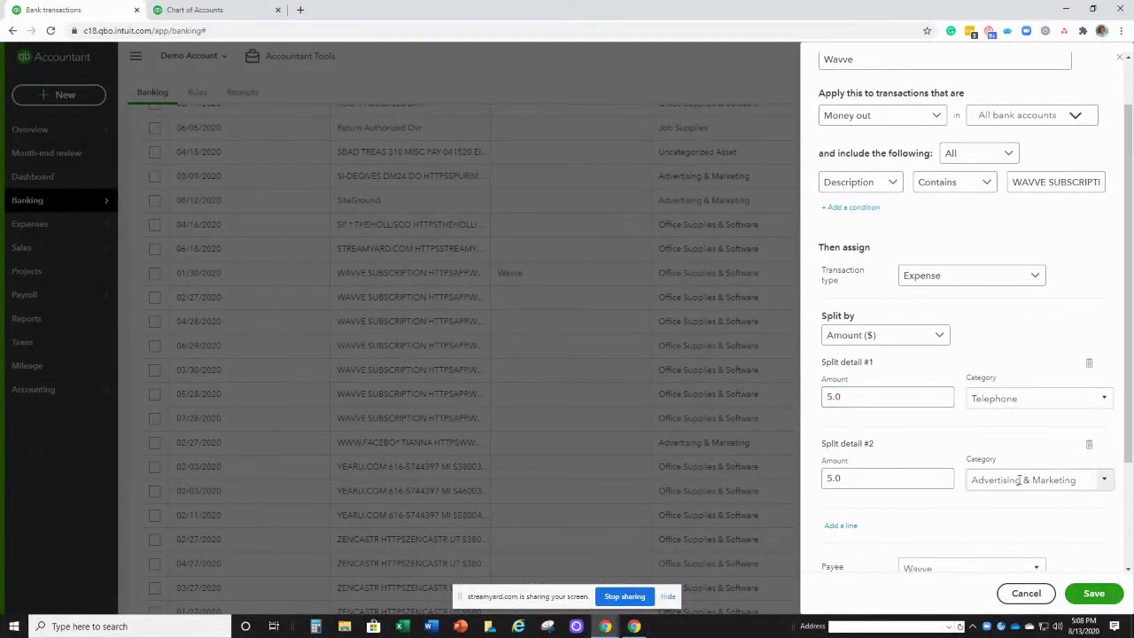
left_click_drag(1128, 455, 1128, 552)
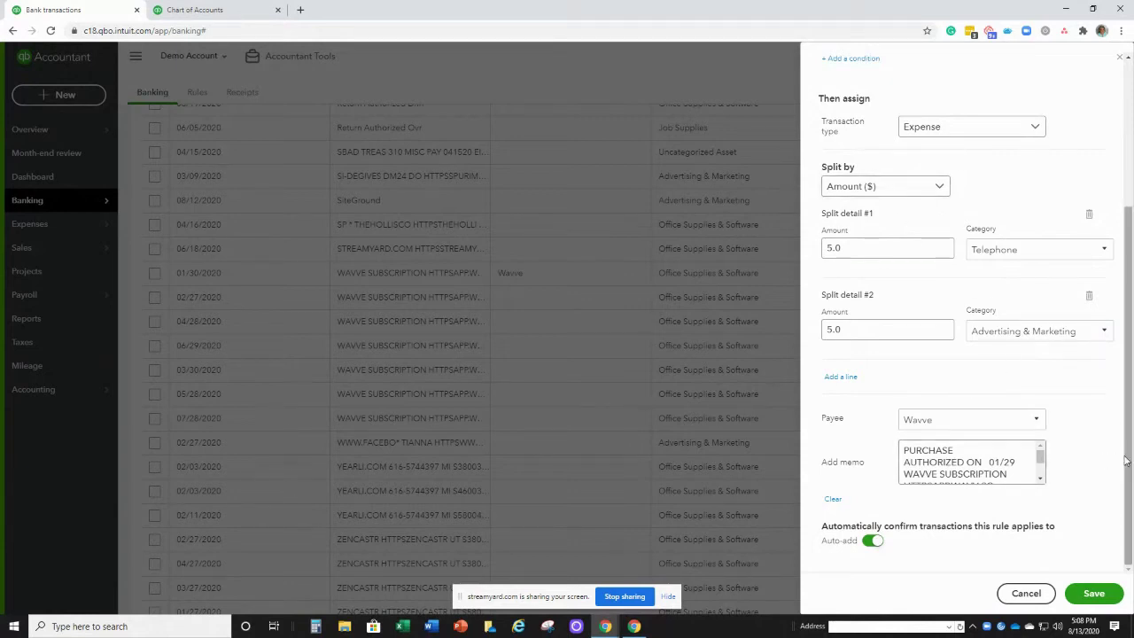
left_click(1094, 593)
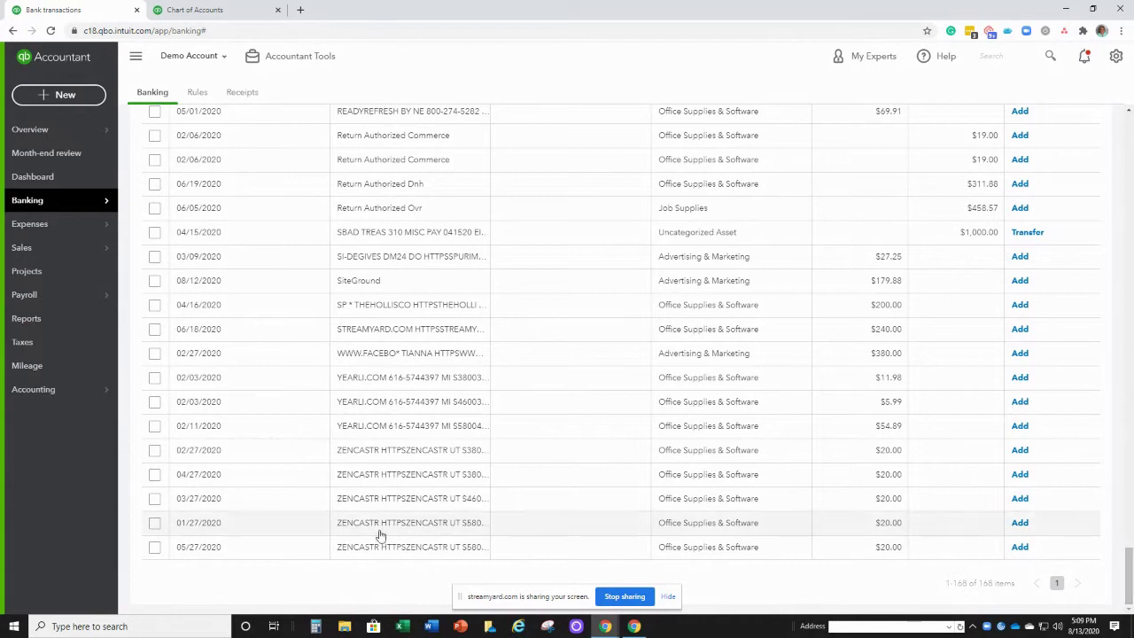
Step: Create a new bank account named WF savings in the Chart of Accounts
mouse_move(96, 393)
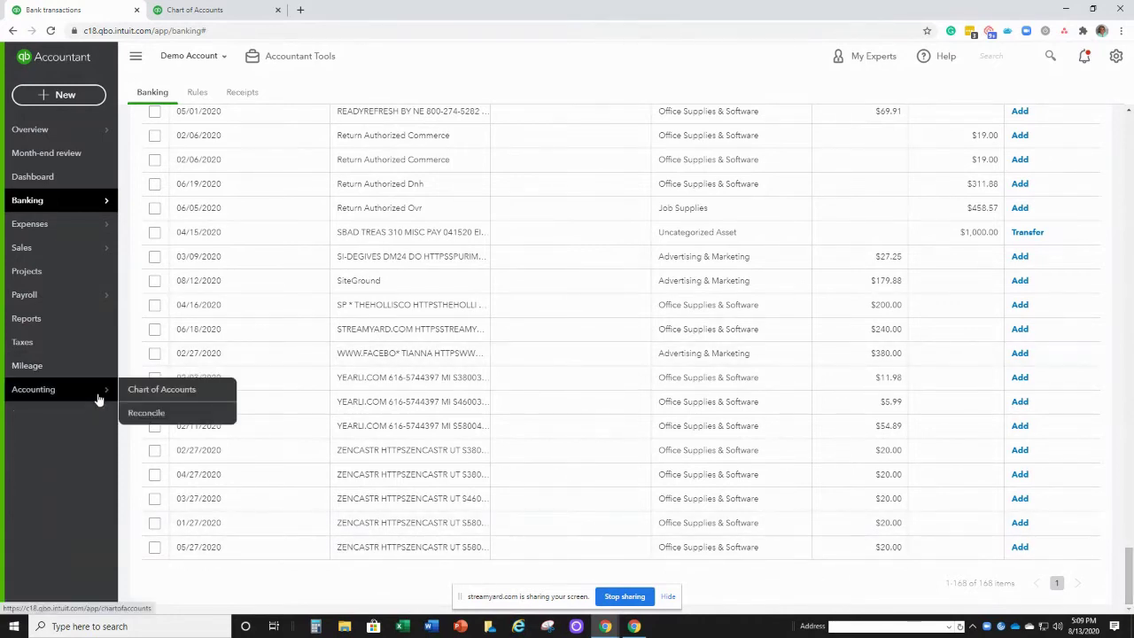
left_click(166, 394)
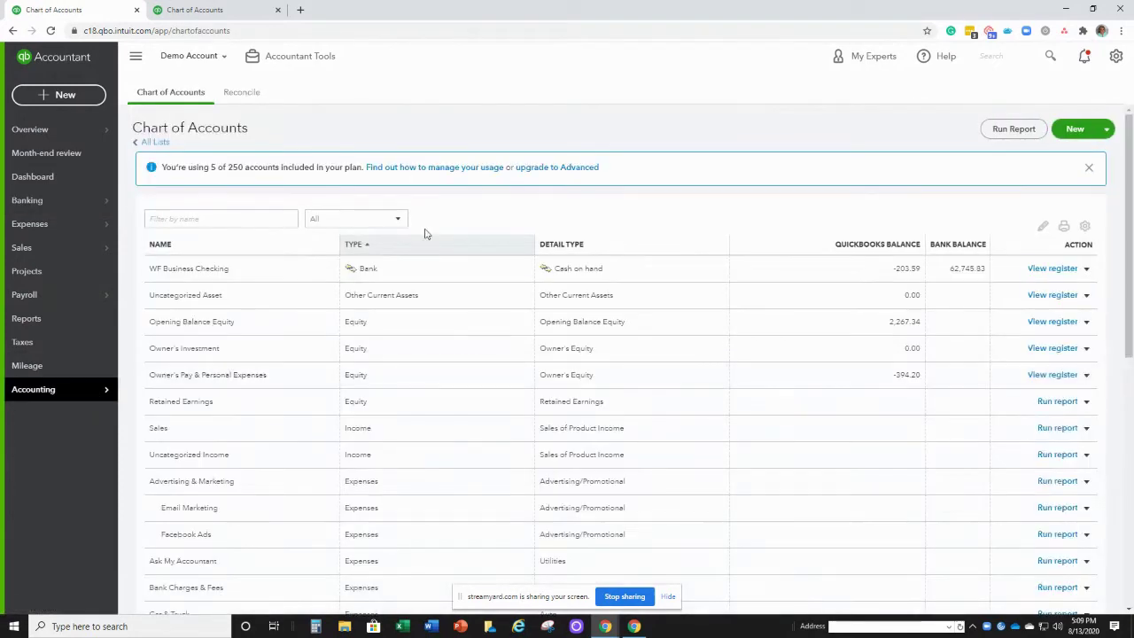
left_click(1071, 128)
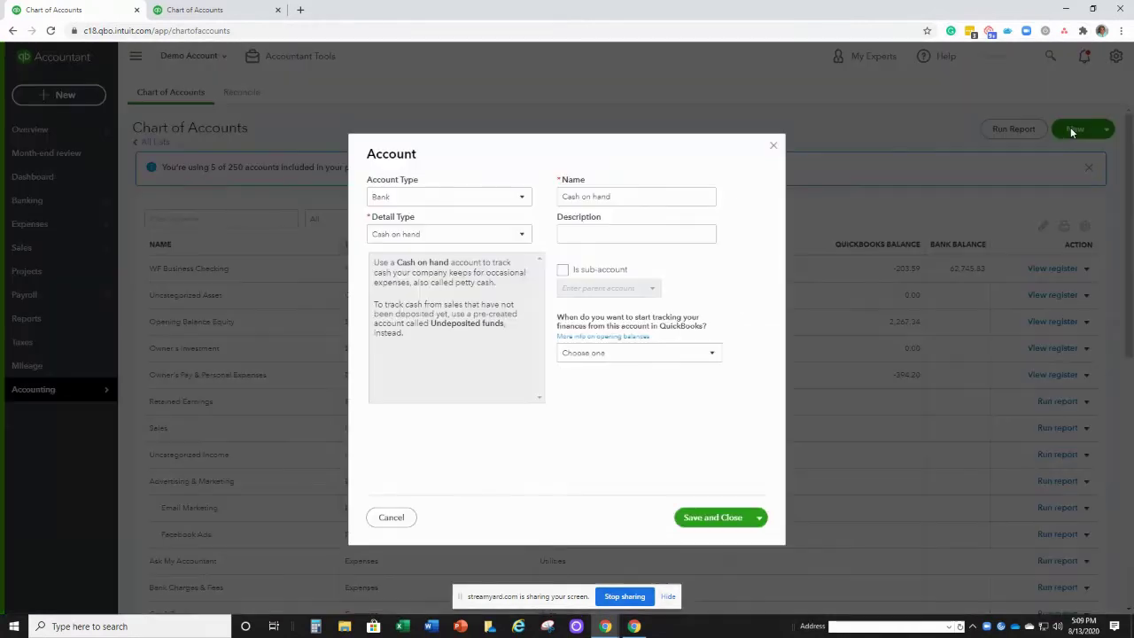
left_click_drag(635, 194, 539, 203)
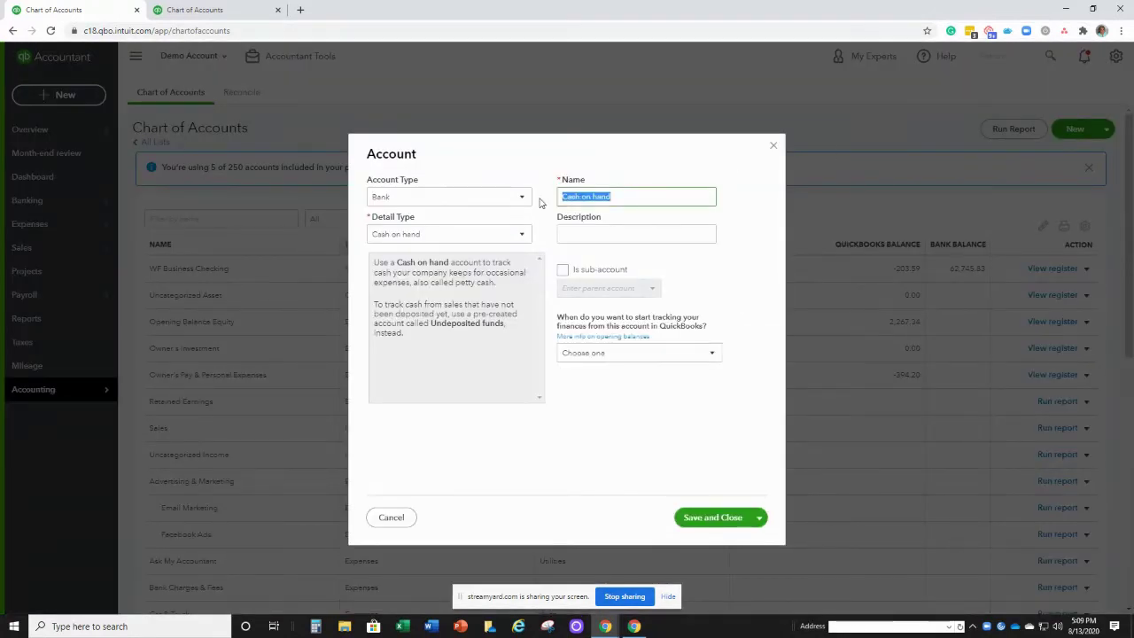
type("WF sad")
left_click(708, 519)
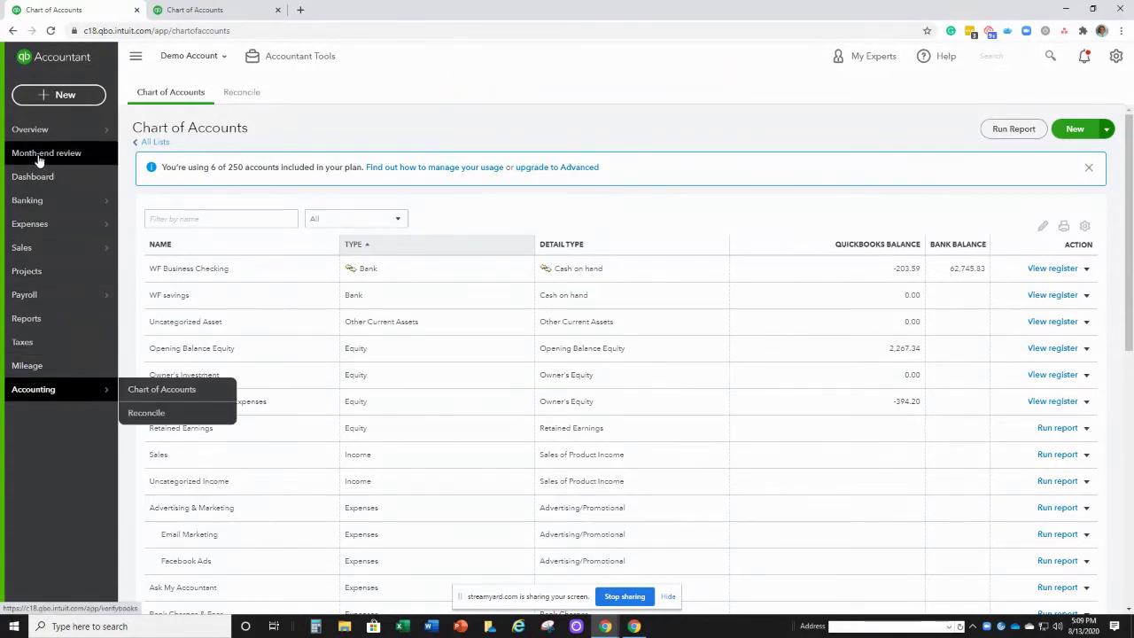
Step: Record the 08/12/2020 INTUIT payment deposit in the bank transactions as a transfer with the WF savings account
left_click(46, 202)
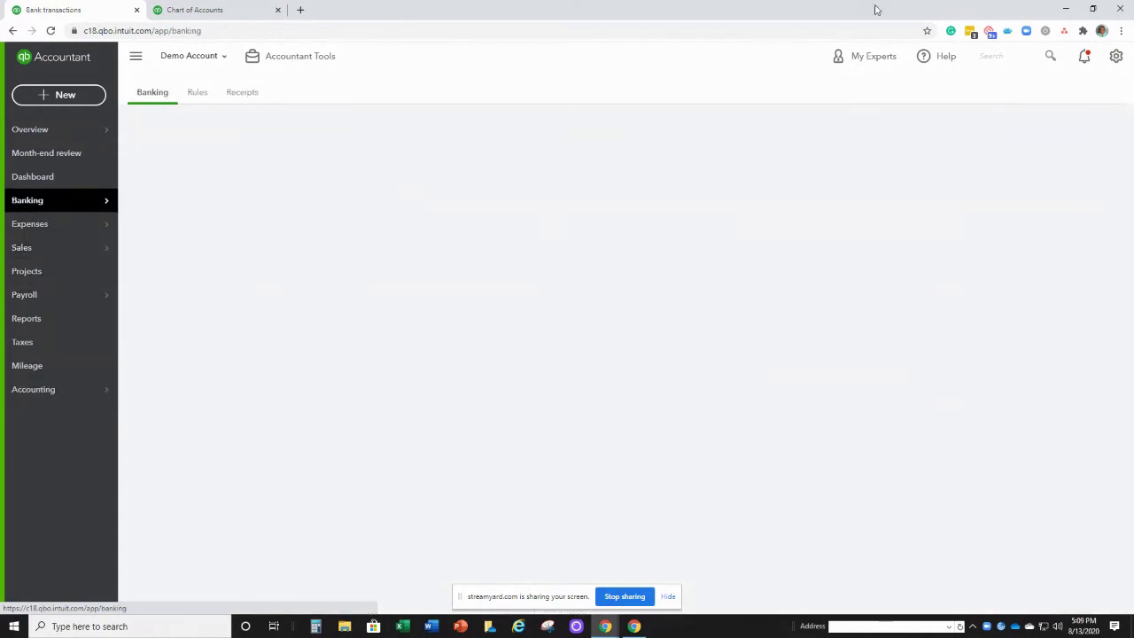
scroll(1125, 177, "down", 2)
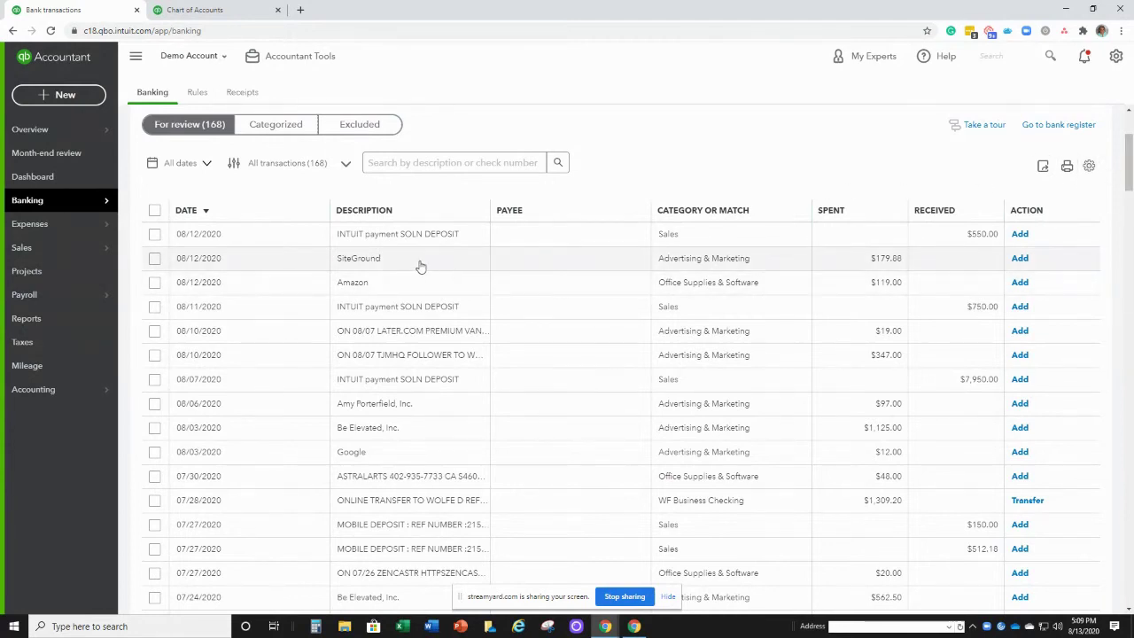
left_click(414, 236)
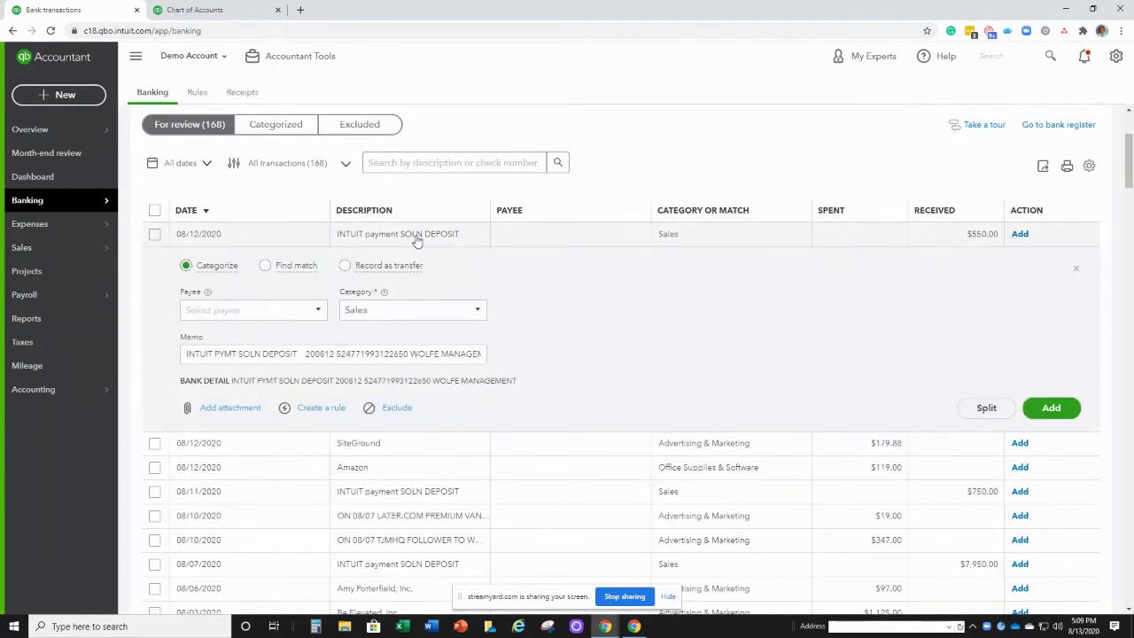
left_click(346, 266)
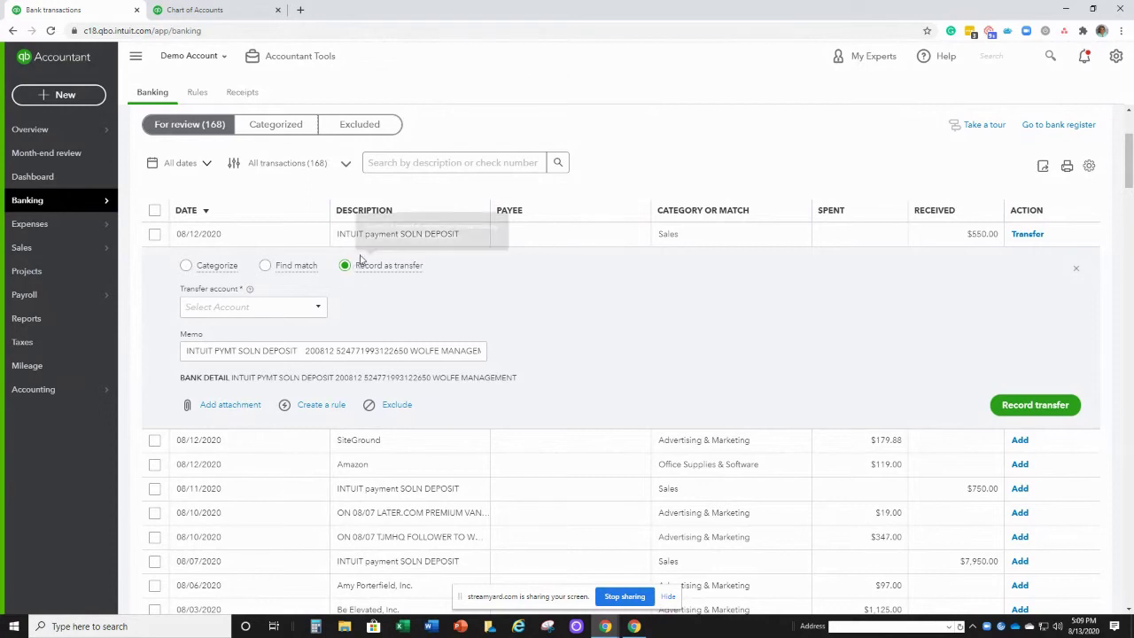
left_click(266, 307)
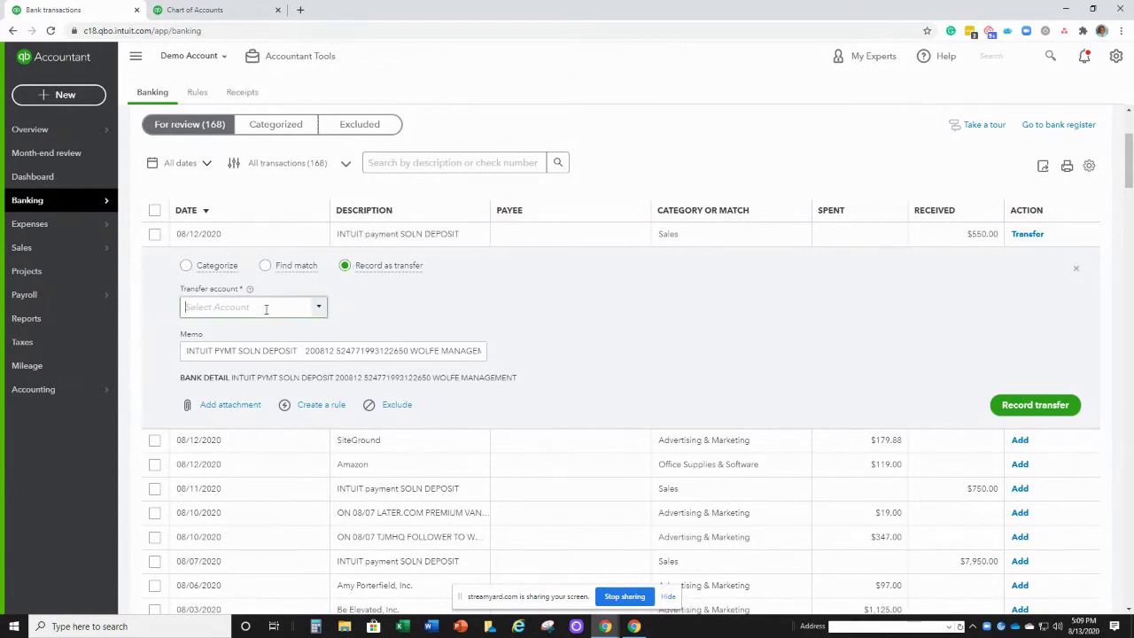
type("sav")
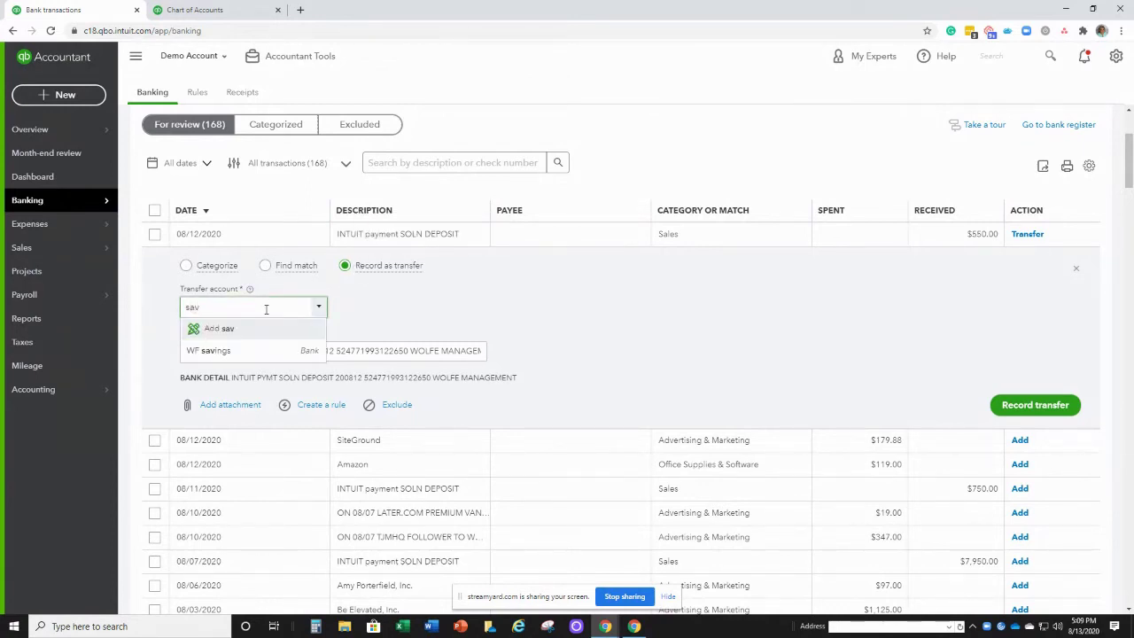
left_click(213, 350)
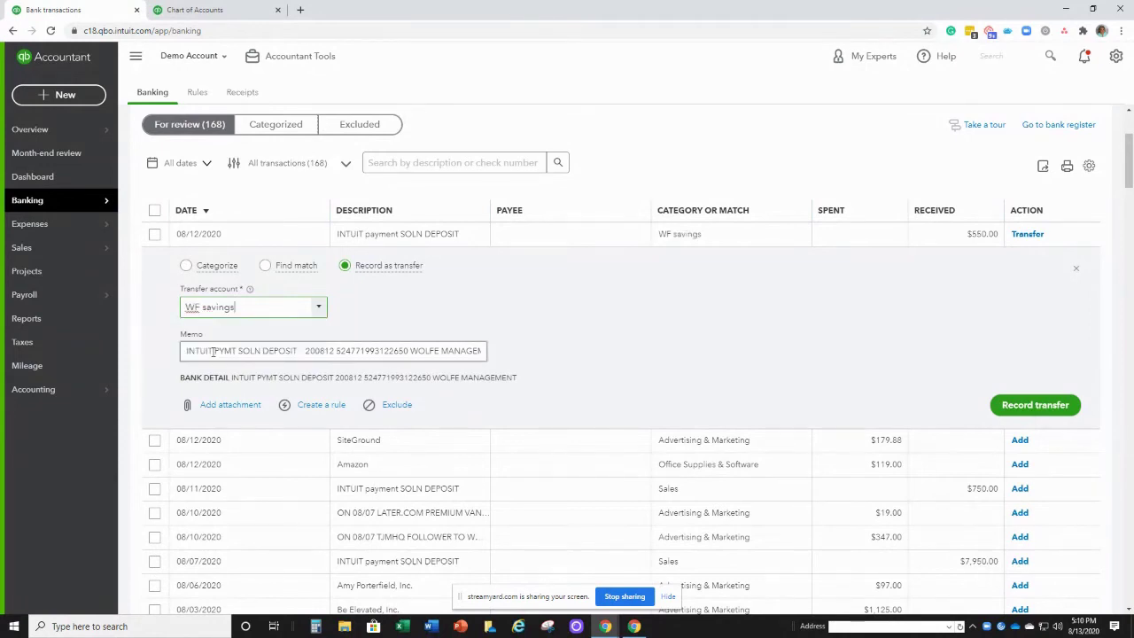
left_click(1002, 409)
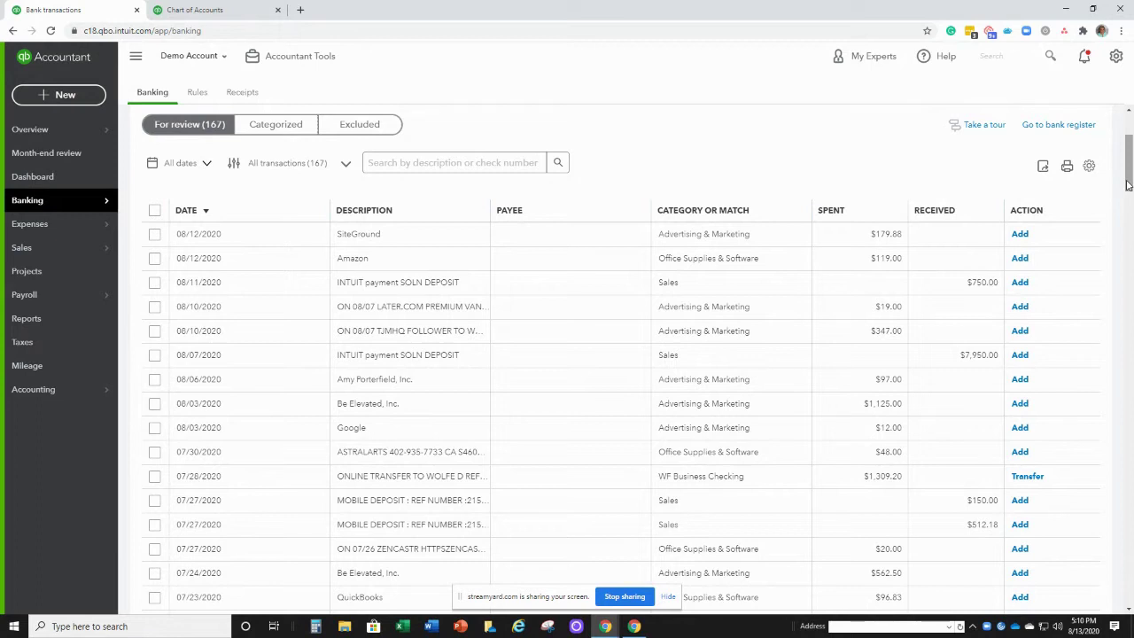
left_click(390, 266)
left_click(345, 292)
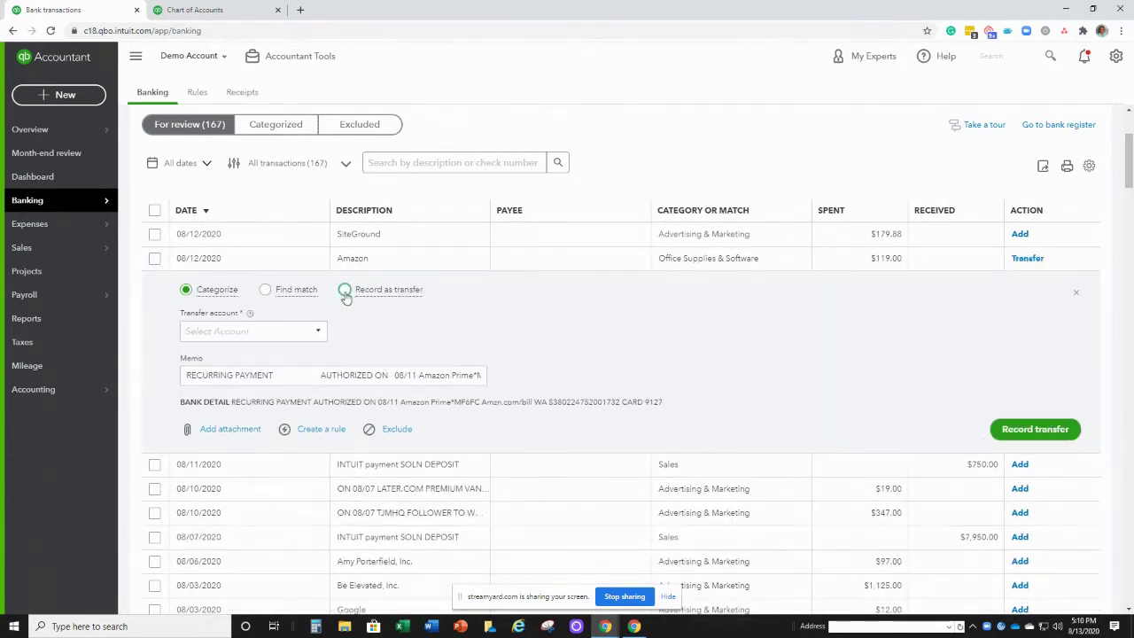
left_click(187, 292)
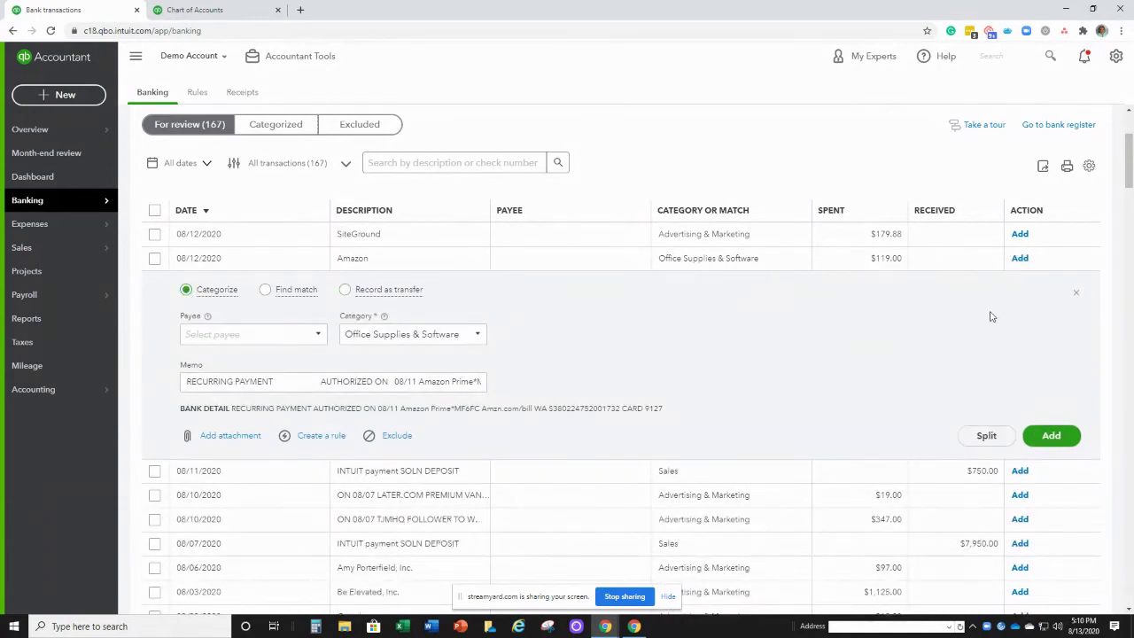
left_click(1074, 295)
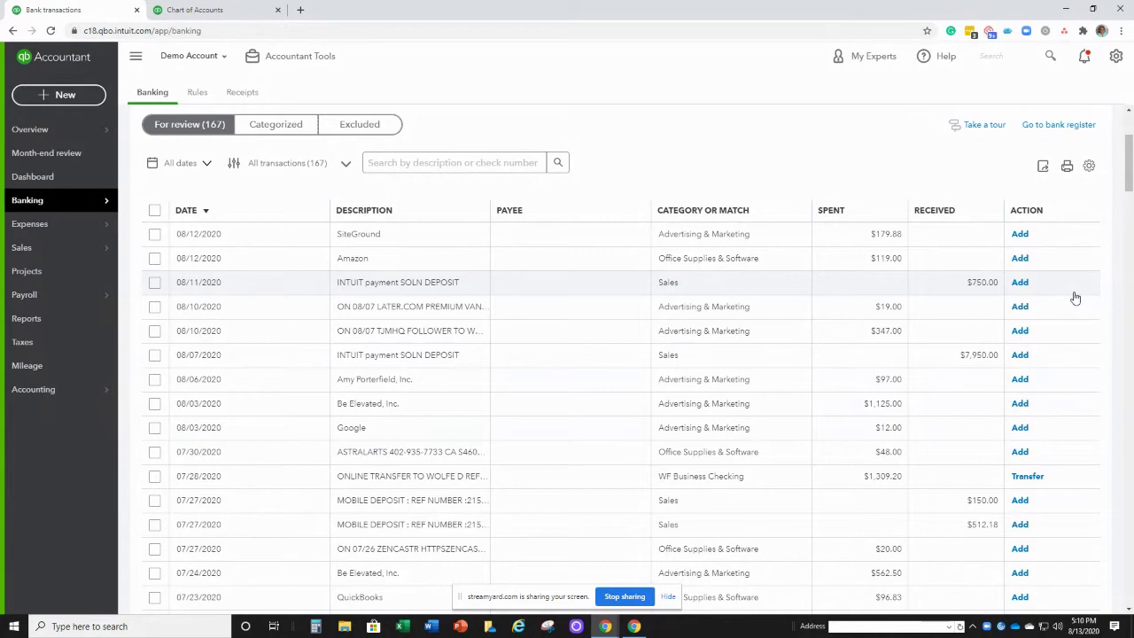
left_click_drag(1128, 163, 1129, 193)
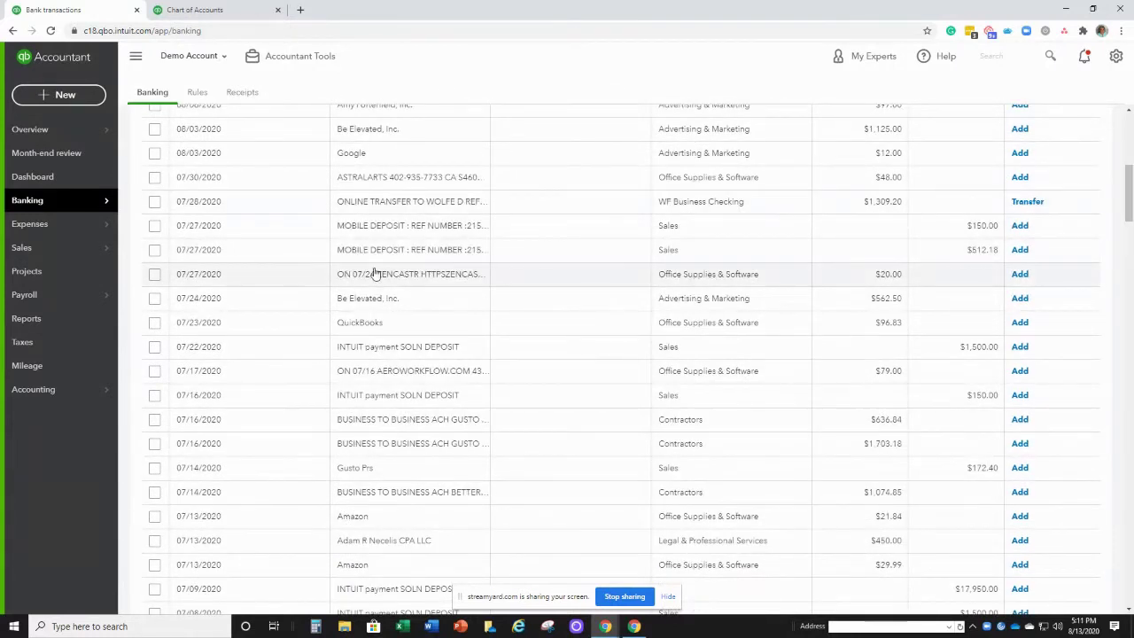
Step: Run the Profit and Loss report for 01/01/2020 to 07/31/2020
left_click(31, 326)
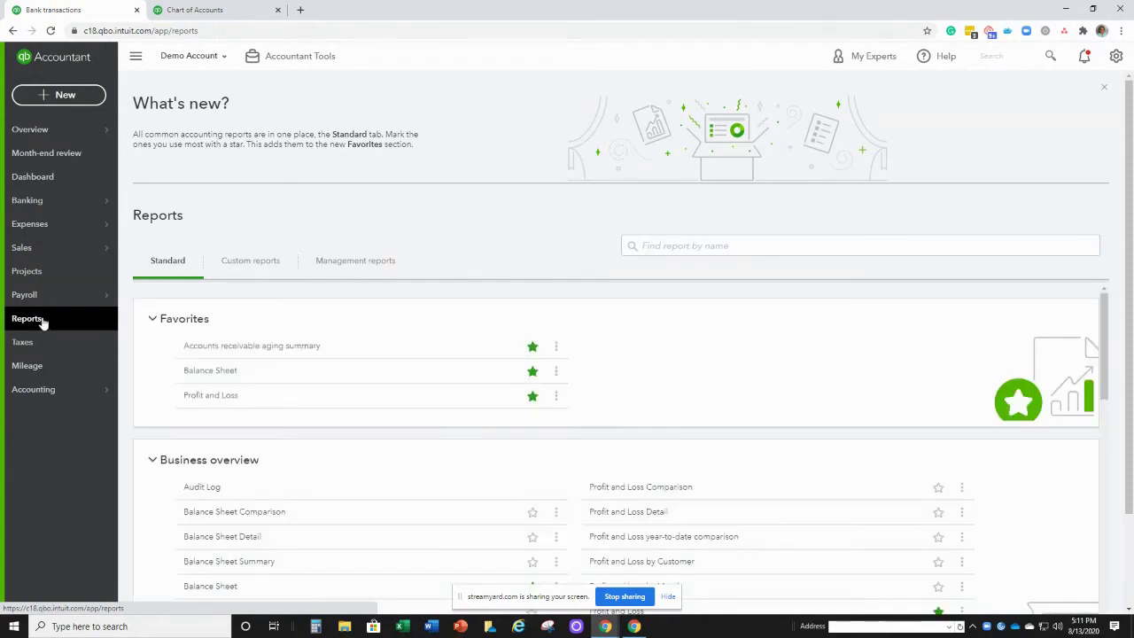
left_click(191, 398)
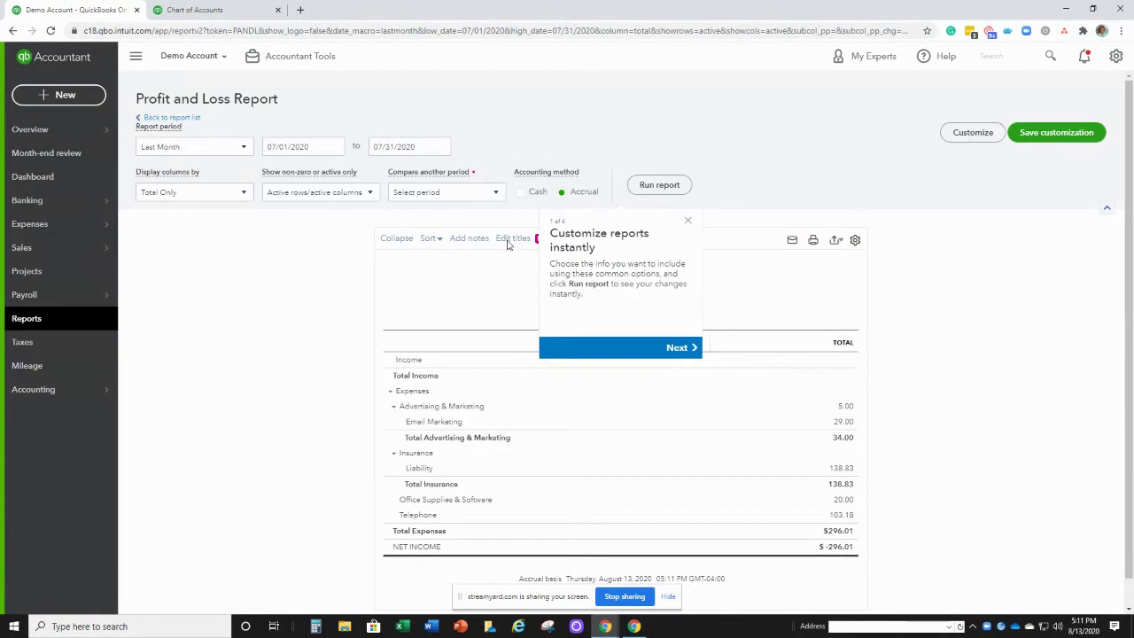
left_click(689, 221)
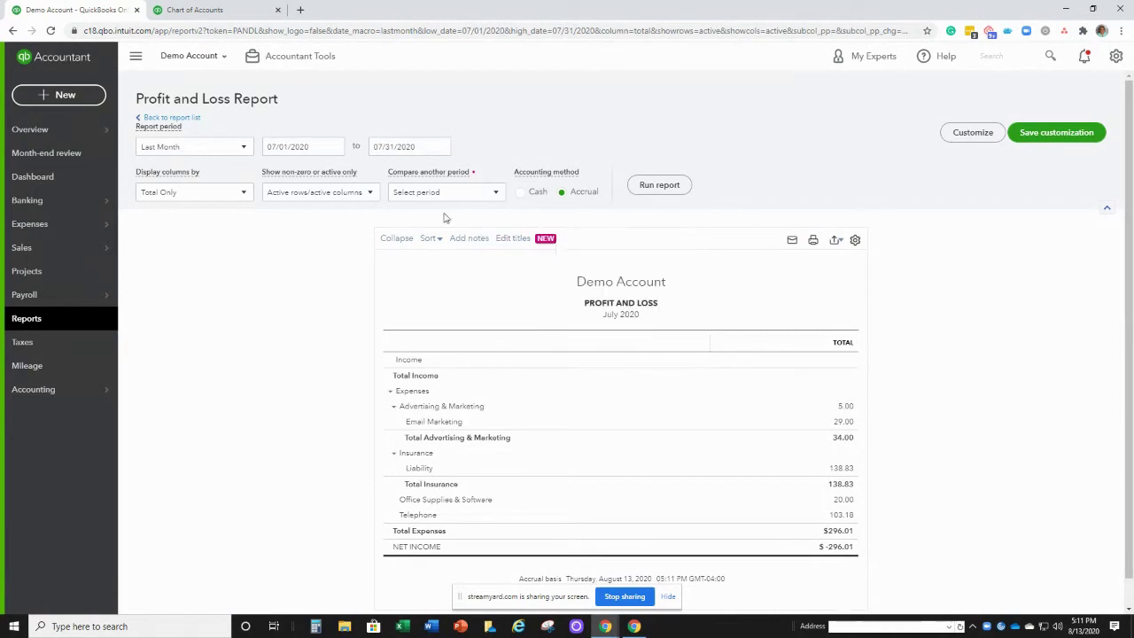
left_click_drag(276, 143, 258, 147)
type("01")
left_click(681, 188)
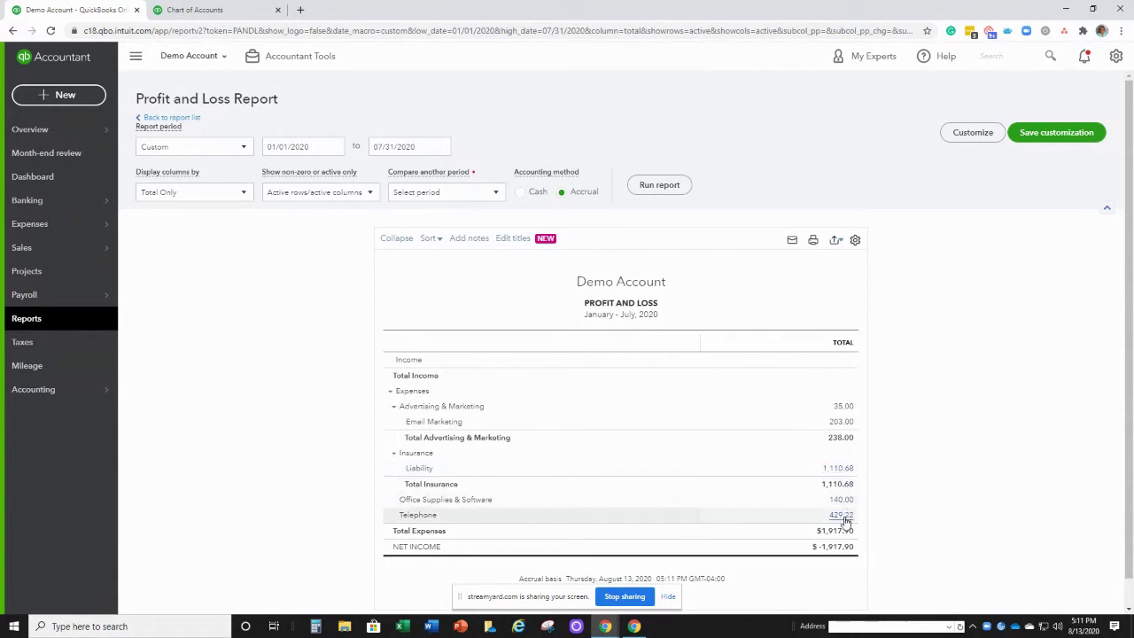
Step: Examine the transactions behind the Email Marketing and Advertising & Marketing amounts, returning to the Profit and Loss report
left_click(841, 422)
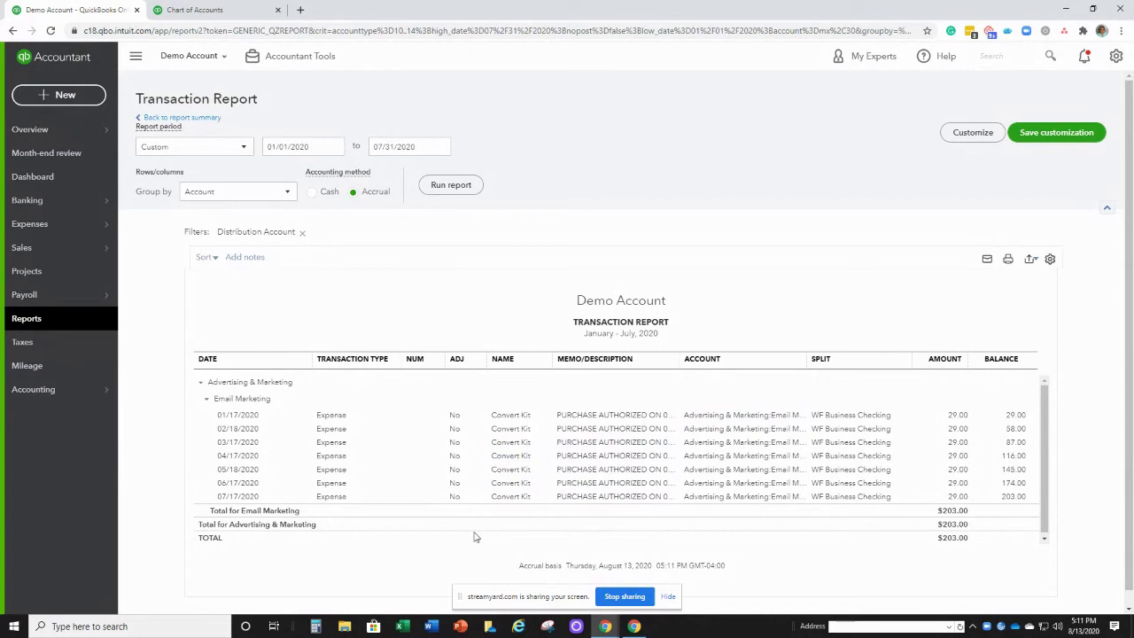
left_click(194, 118)
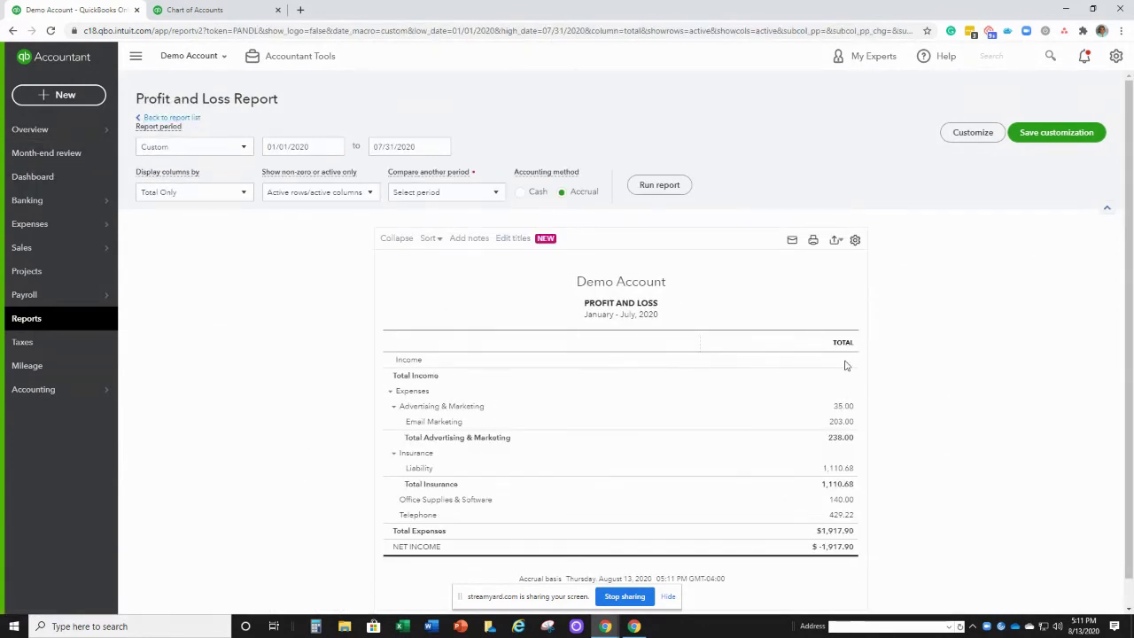
left_click(843, 406)
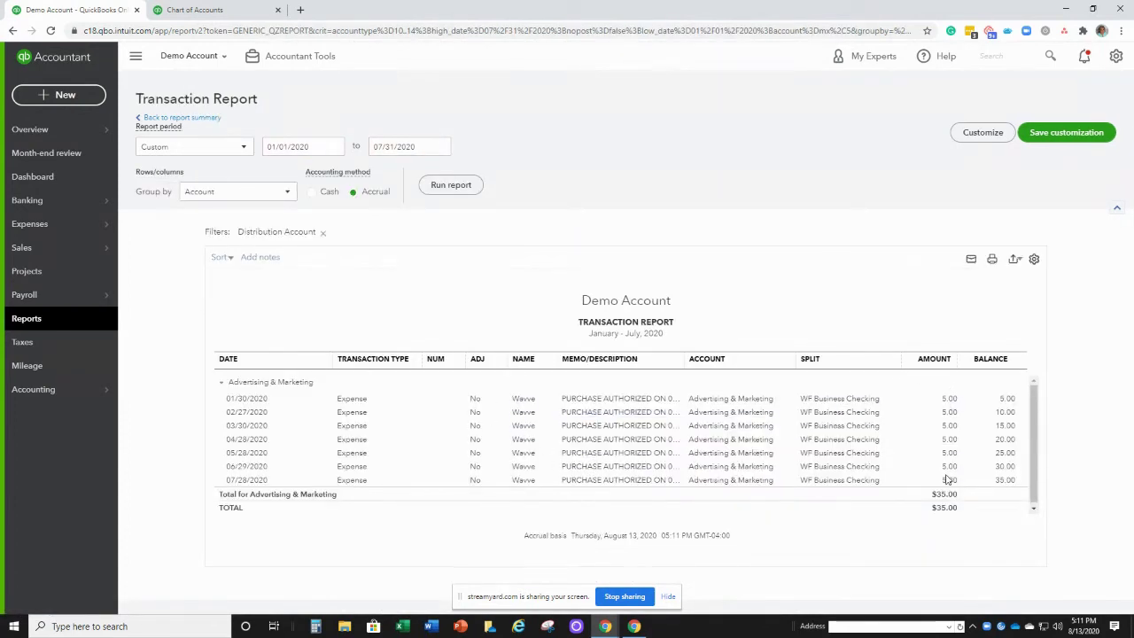
left_click(201, 122)
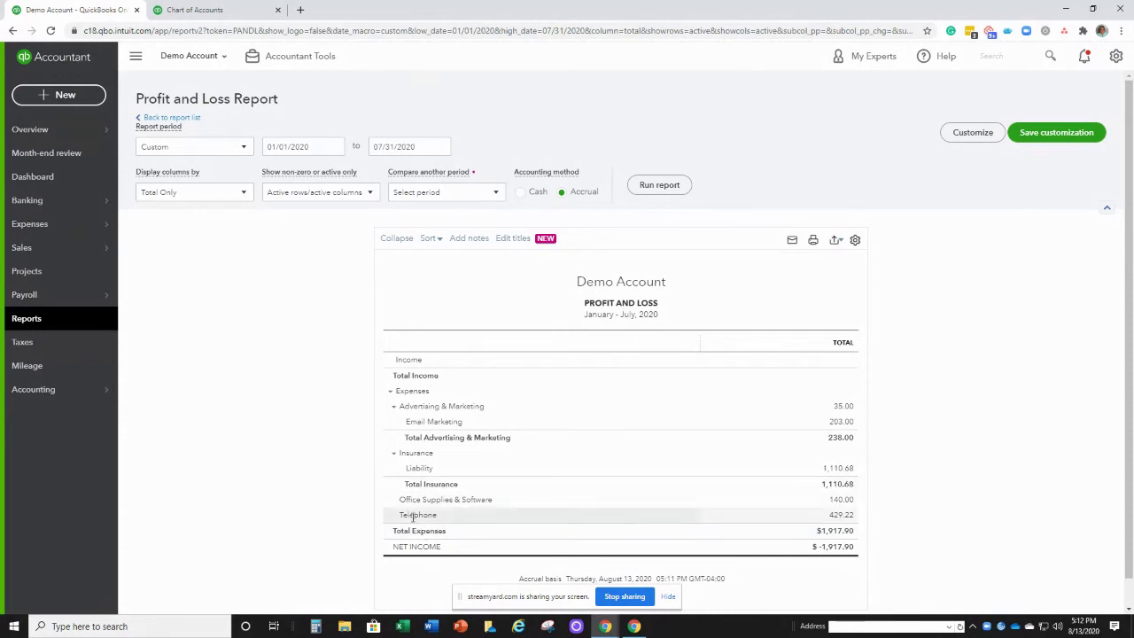
Step: Create a new Expenses account named Cupcakes with detail type Advertising/Promotional in the Chart of Accounts
left_click(220, 11)
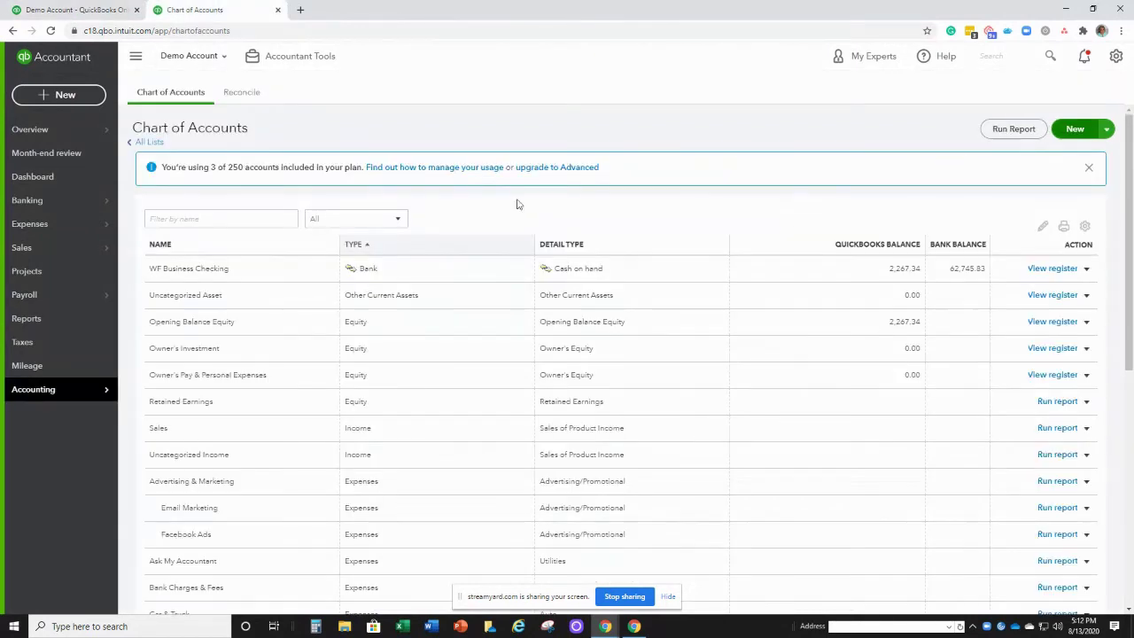
left_click(1074, 128)
left_click(434, 197)
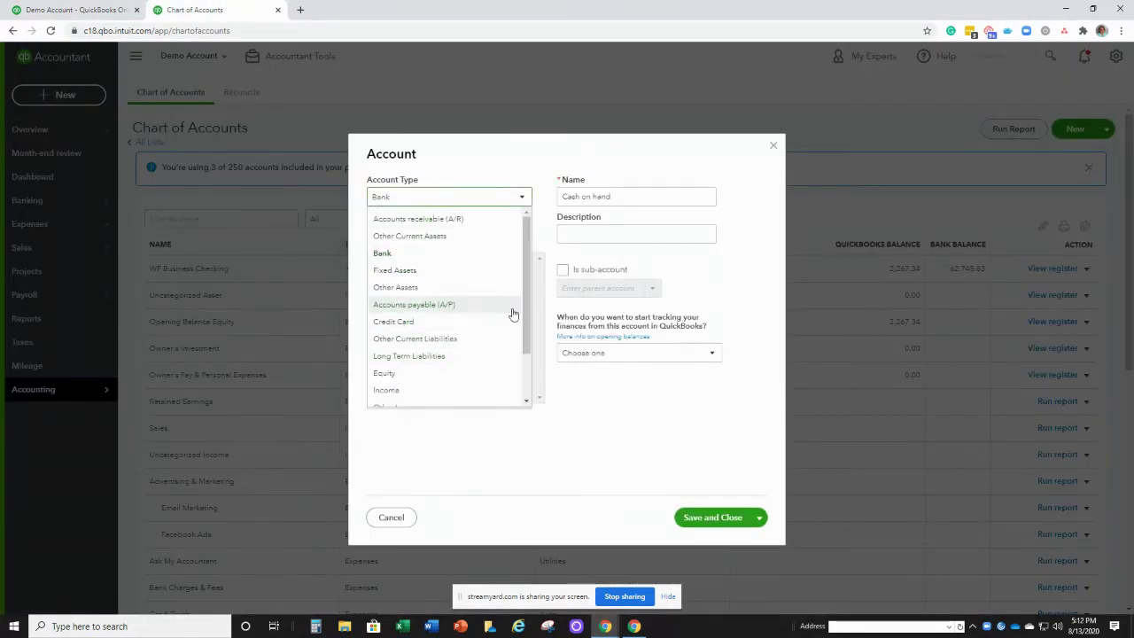
scroll(526, 314, "down", 2)
left_click(437, 385)
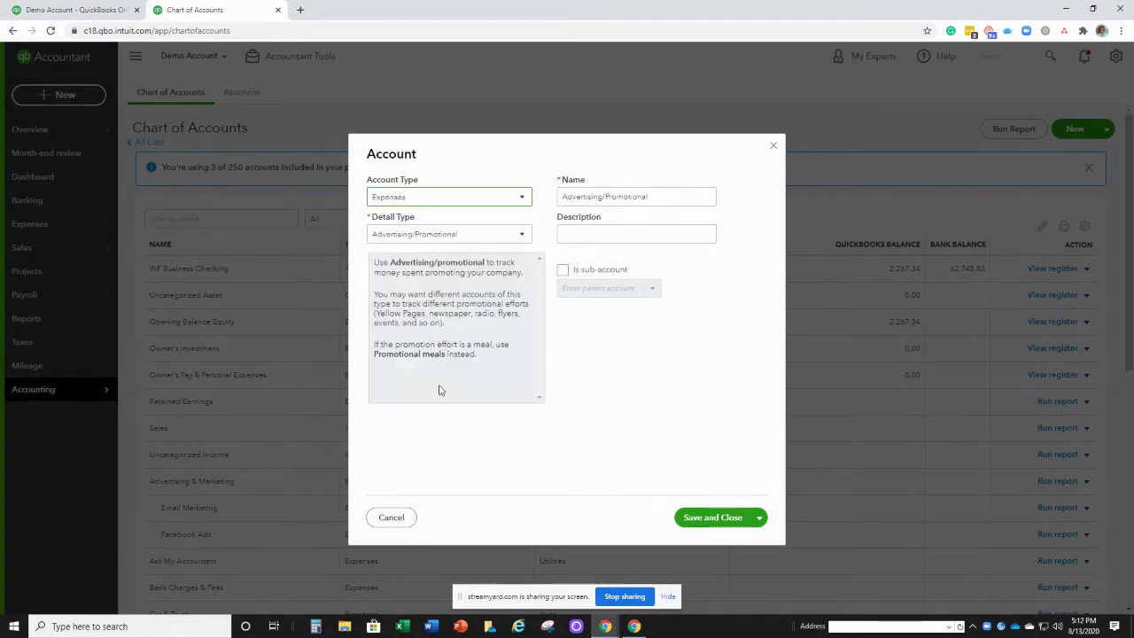
left_click(440, 237)
left_click(440, 247)
left_click_drag(644, 196, 501, 192)
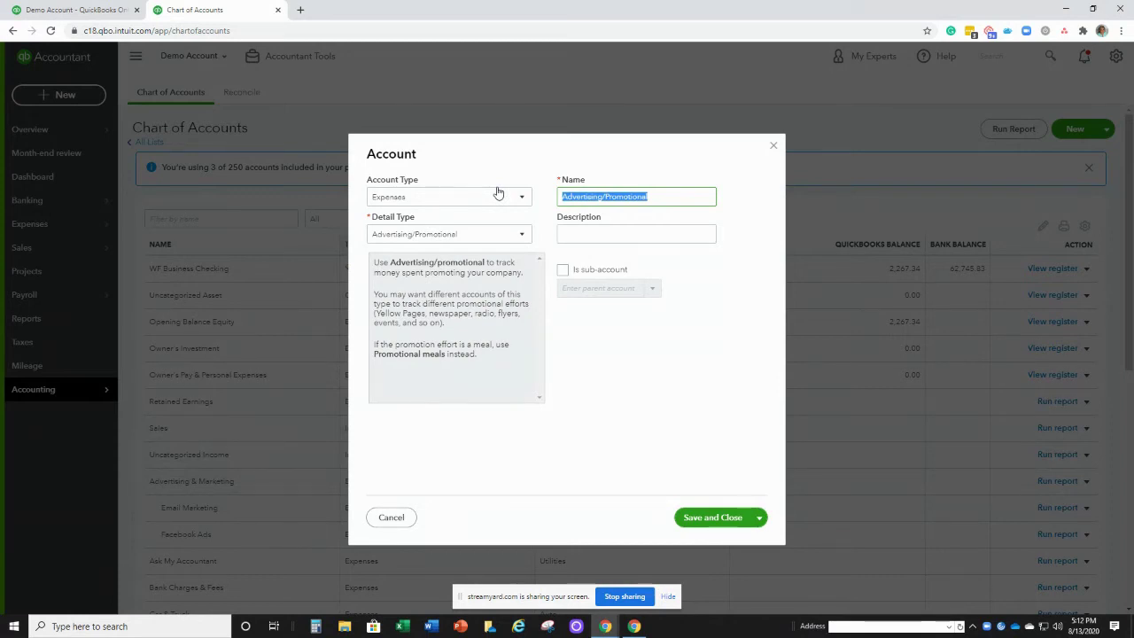
type("Cupca")
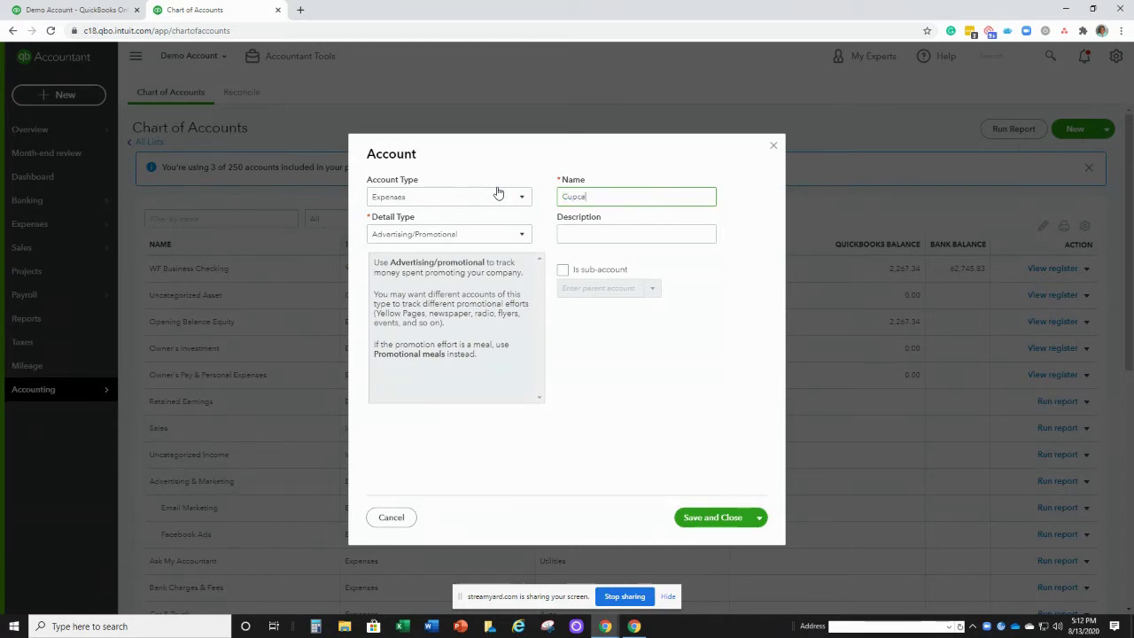
left_click(709, 517)
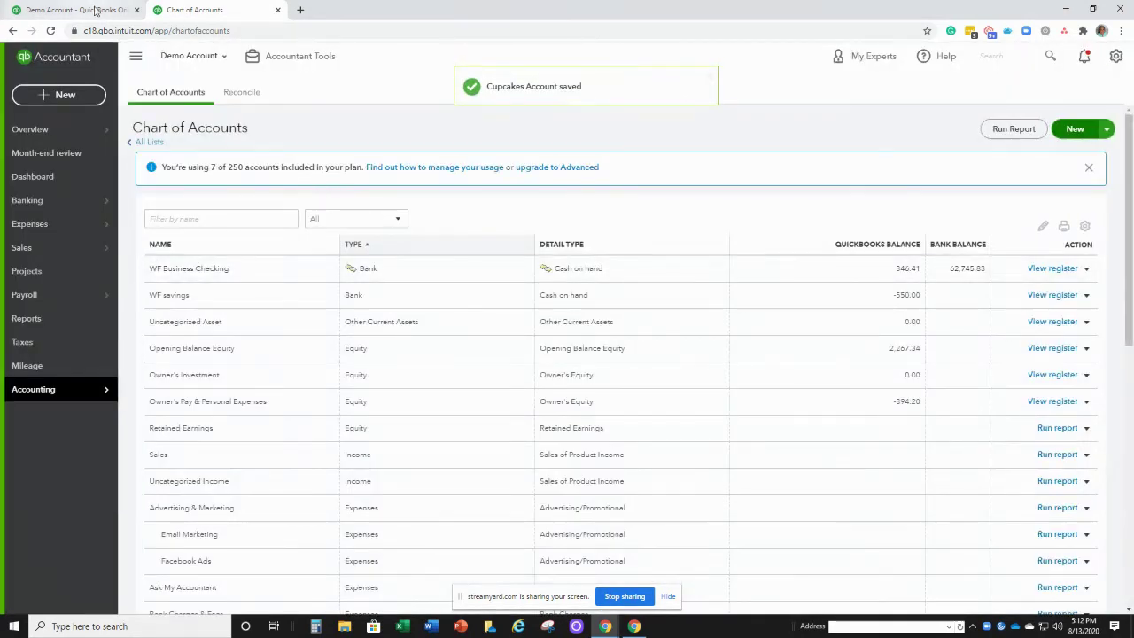
Step: Set the category of the 07/24/2020 Be Elevated, Inc. bank transaction to Cupcakes
left_click(95, 9)
left_click(38, 196)
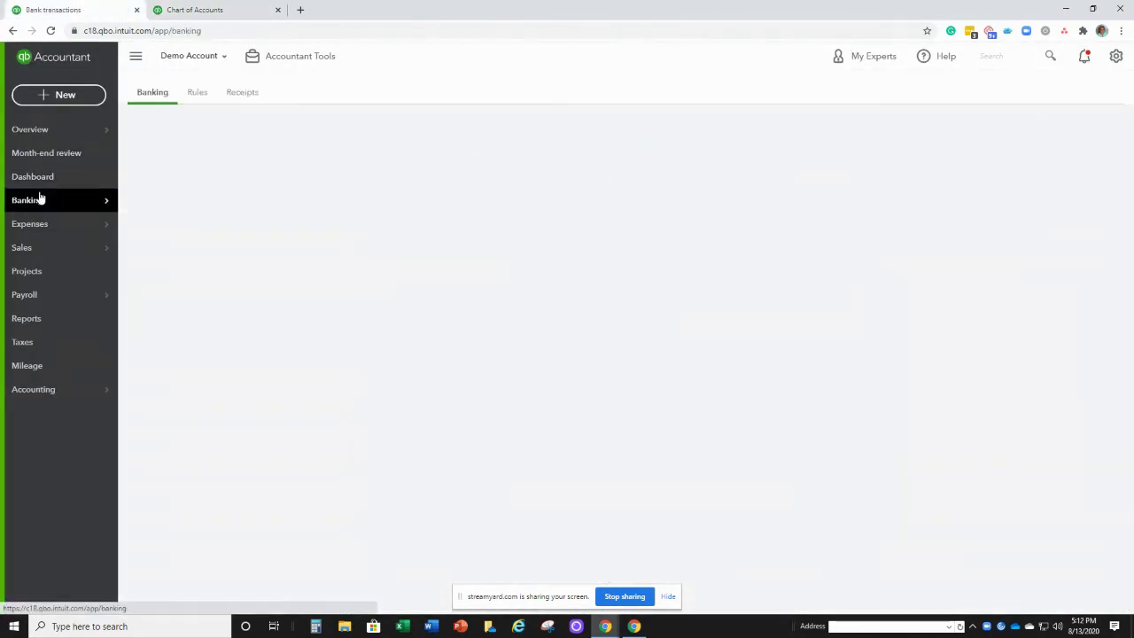
left_click_drag(1129, 149, 1131, 215)
left_click(417, 168)
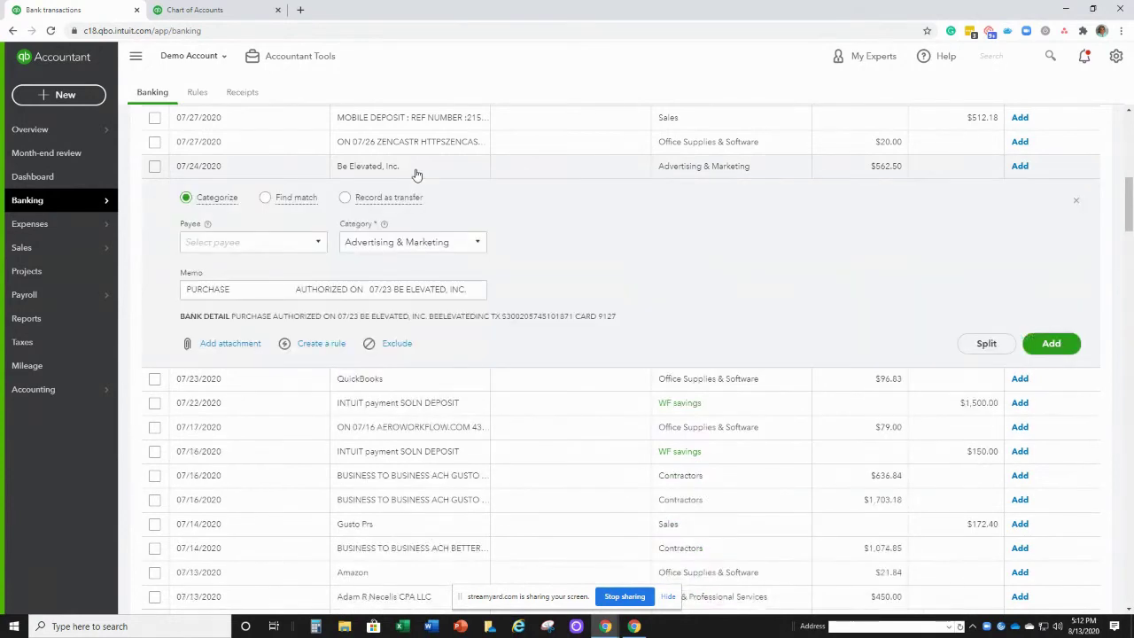
left_click(392, 242)
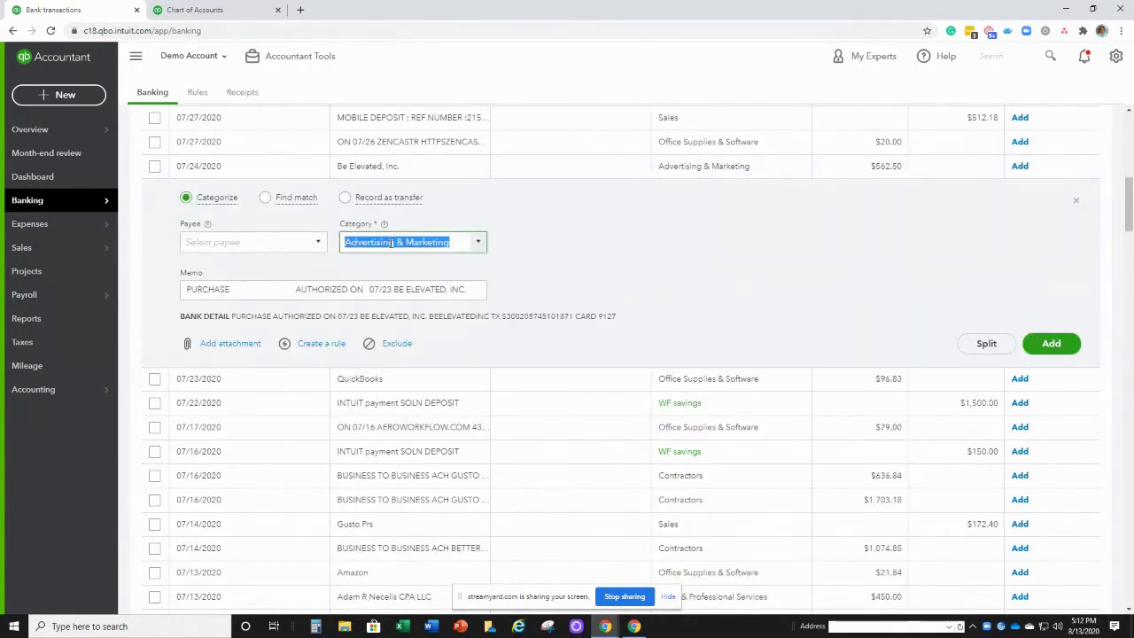
type("cupo")
type("c")
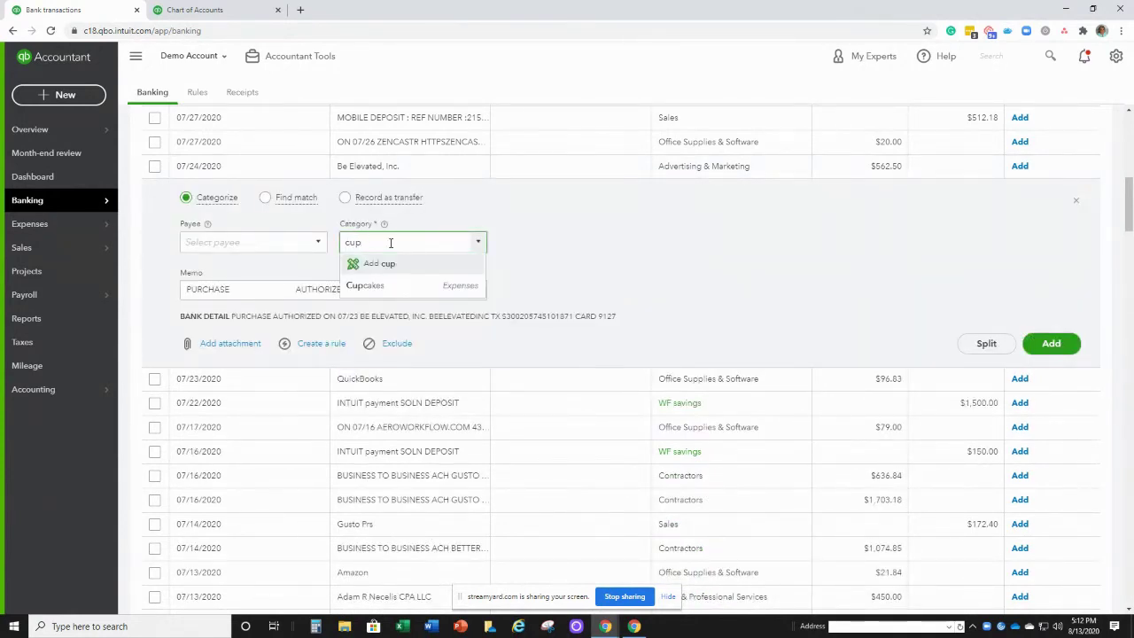
left_click(381, 285)
Step: Create the vendor Be Elevated as the transaction's payee and add the transaction to the books
left_click(290, 242)
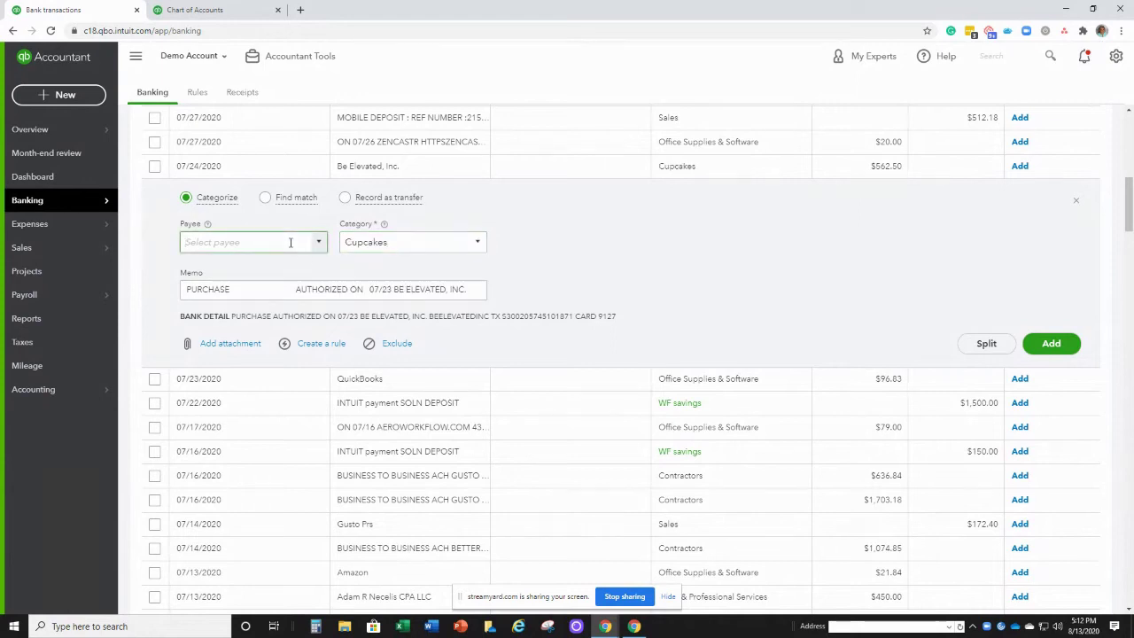
type("Be Elevated")
left_click(197, 266)
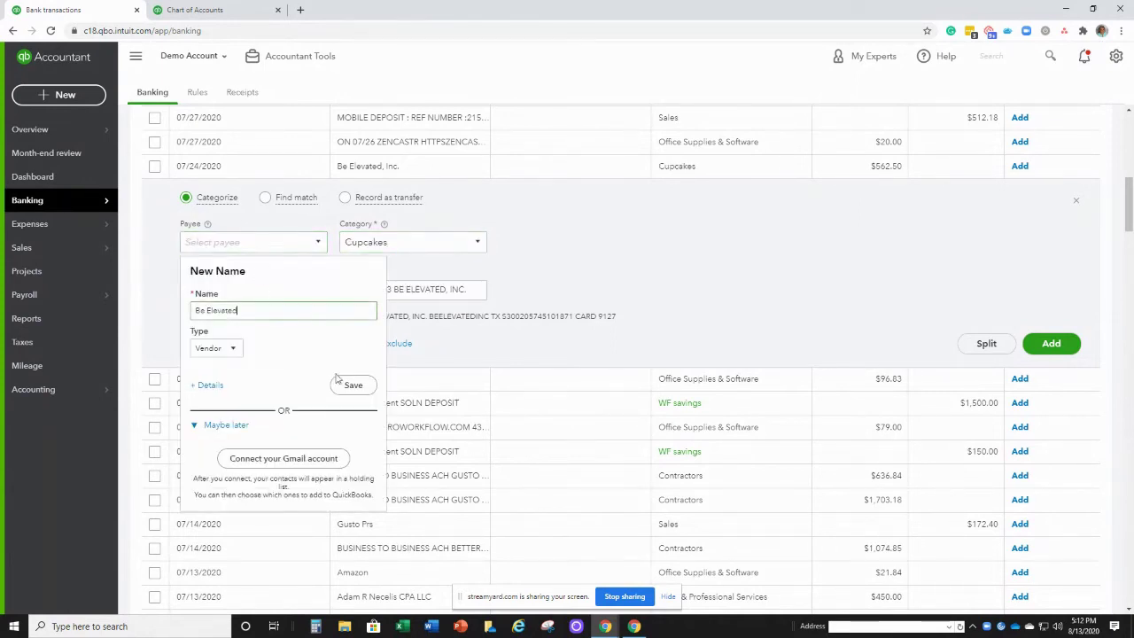
left_click(340, 385)
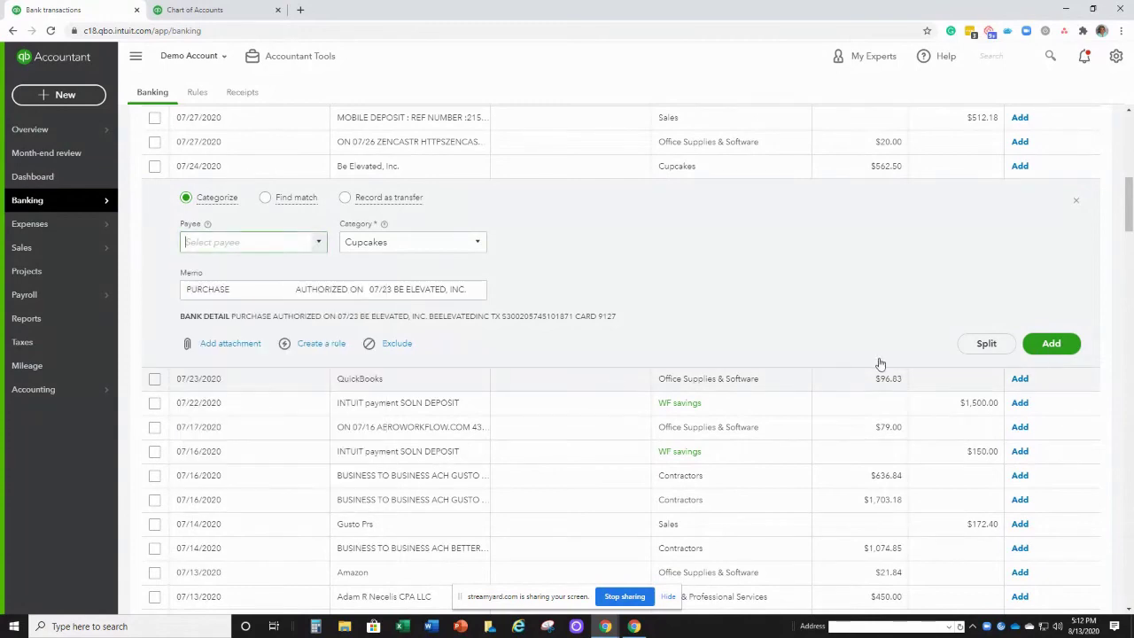
left_click(1053, 345)
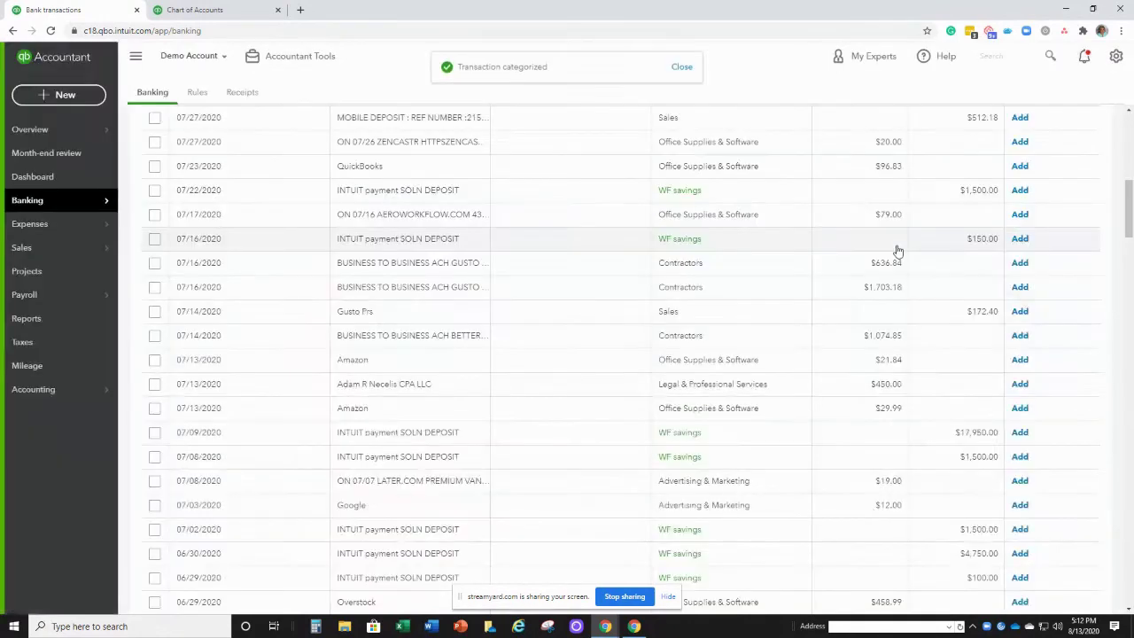
Step: Check the Cupcakes expense in the Profit and Loss report for last month, then return to the Chart of Accounts
left_click(233, 13)
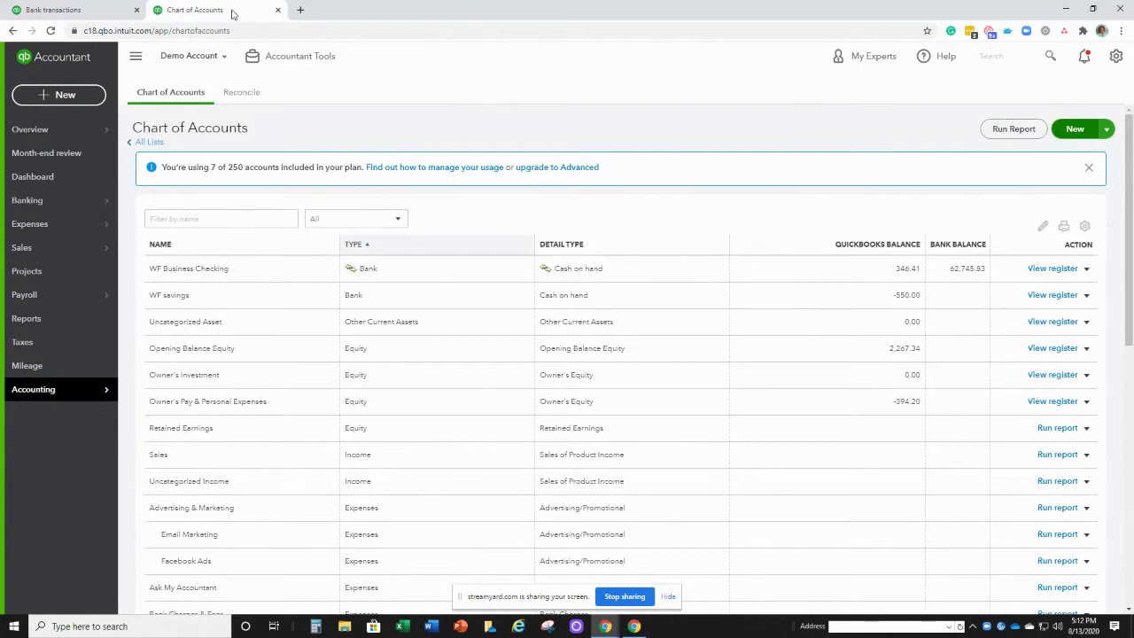
left_click(57, 324)
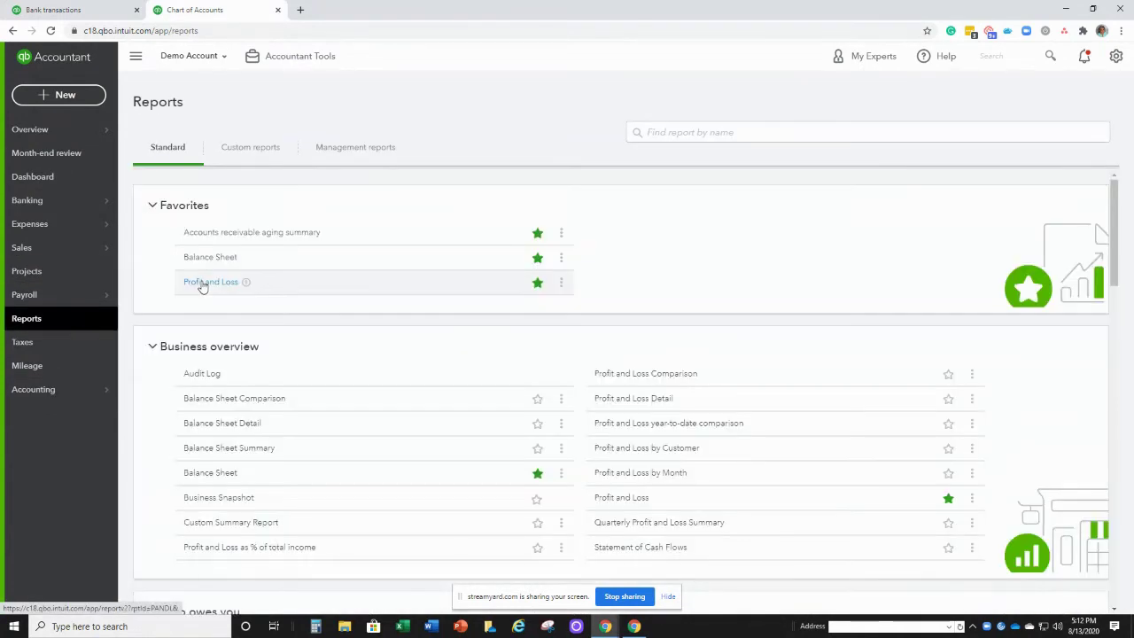
left_click(208, 284)
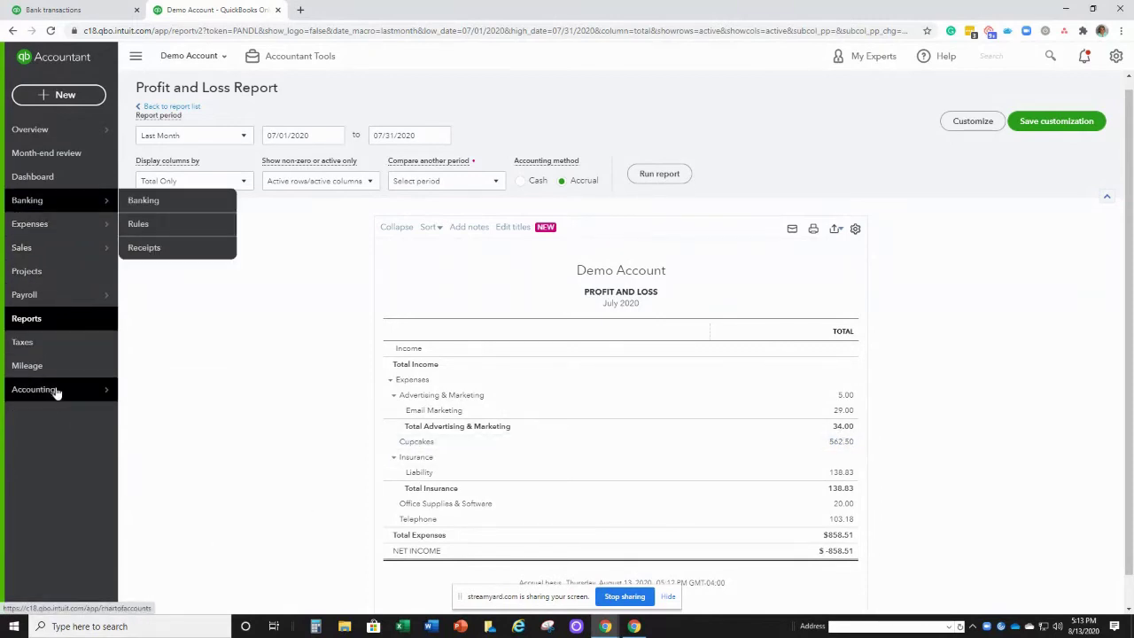
mouse_move(77, 393)
left_click(139, 389)
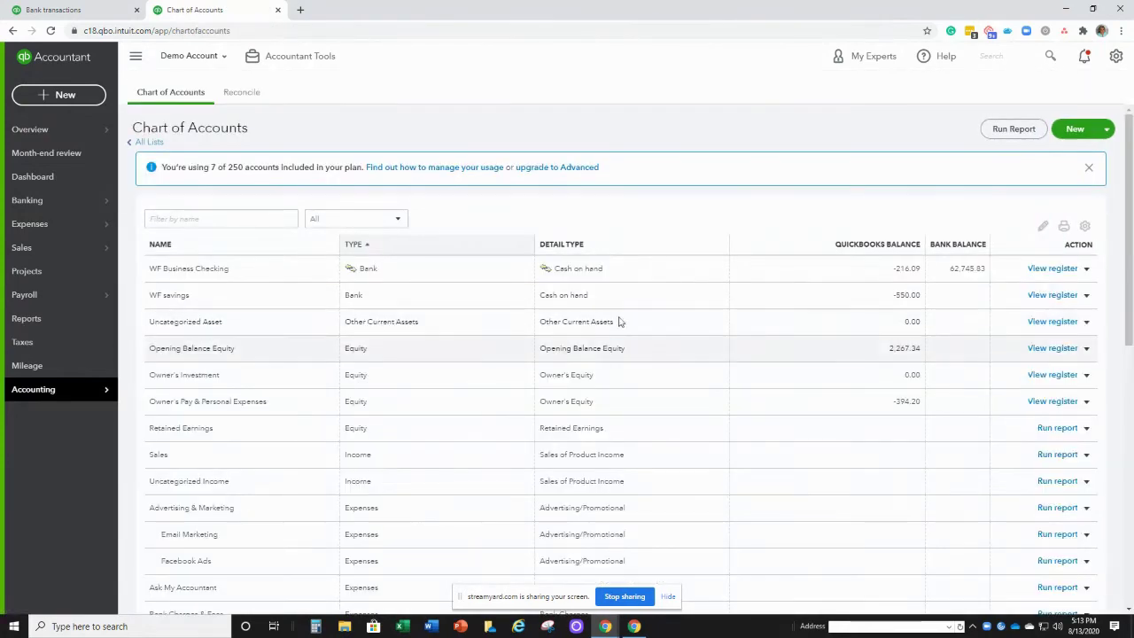
Step: Browse the category choices for the 07/14/2020 Better Balance bank transaction and close its details
left_click(45, 8)
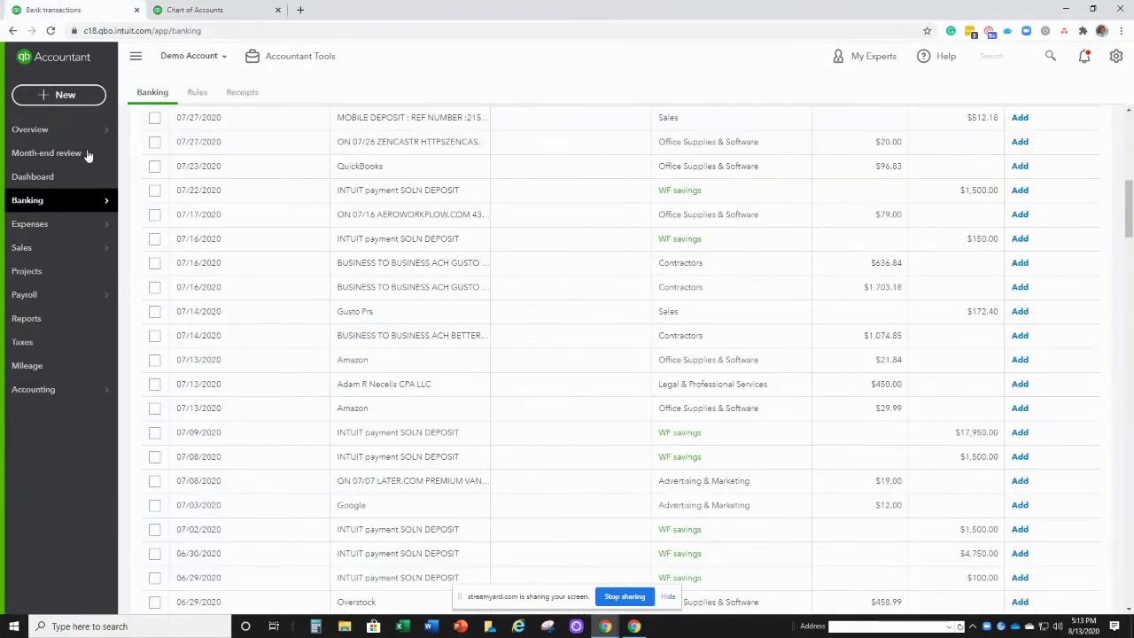
left_click(436, 337)
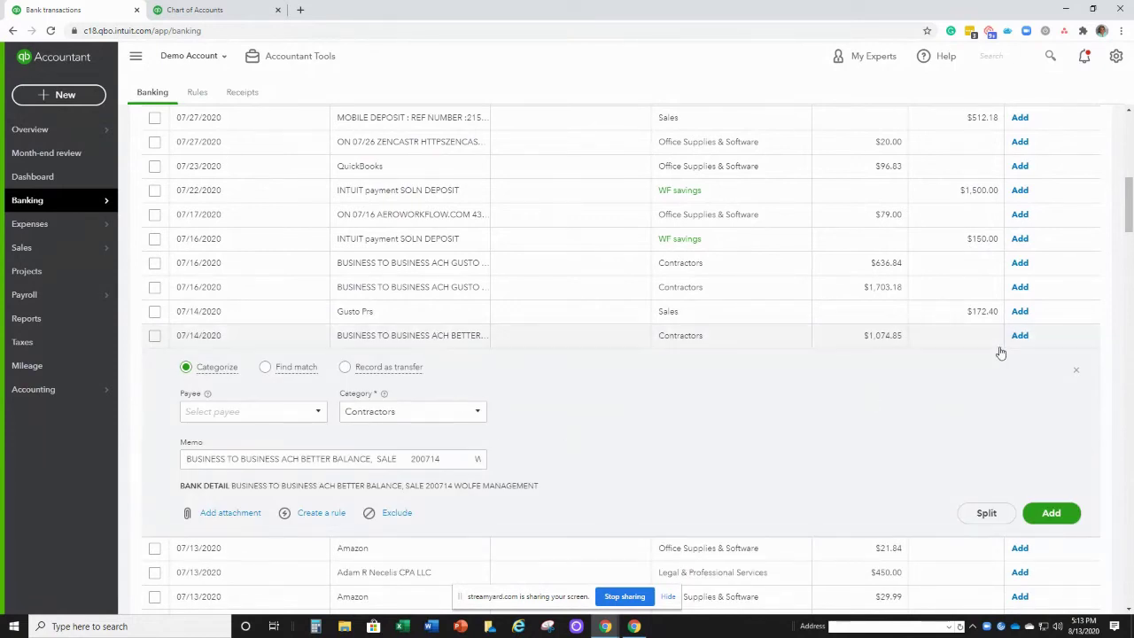
left_click(478, 413)
left_click_drag(534, 275, 537, 246)
left_click(1075, 369)
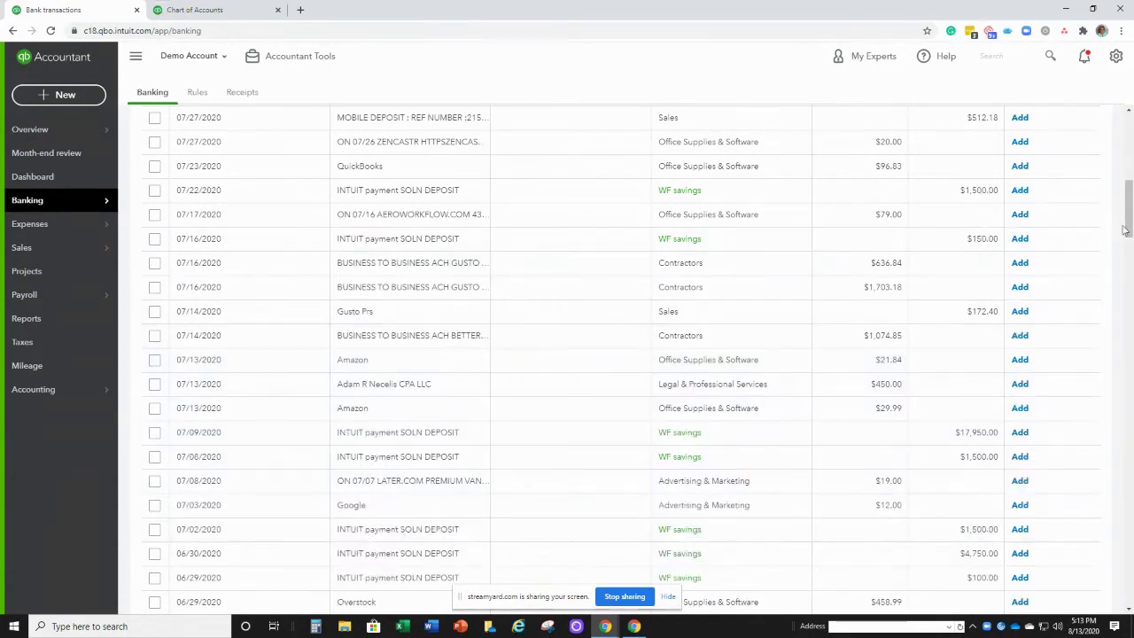
Step: Create the vendor Go Daddy as payee of the 06/08/2020 GoDaddy.com bank transaction for $311.88
scroll(1075, 372, "down", 5)
scroll(637, 363, "down", 3)
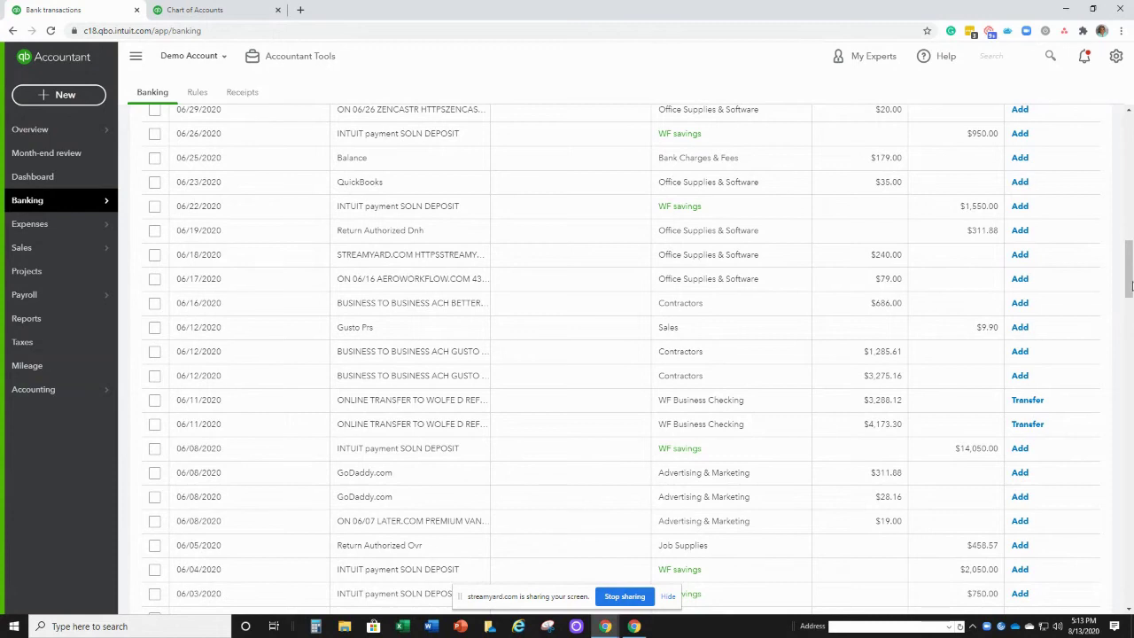
scroll(1130, 286, "down", 1)
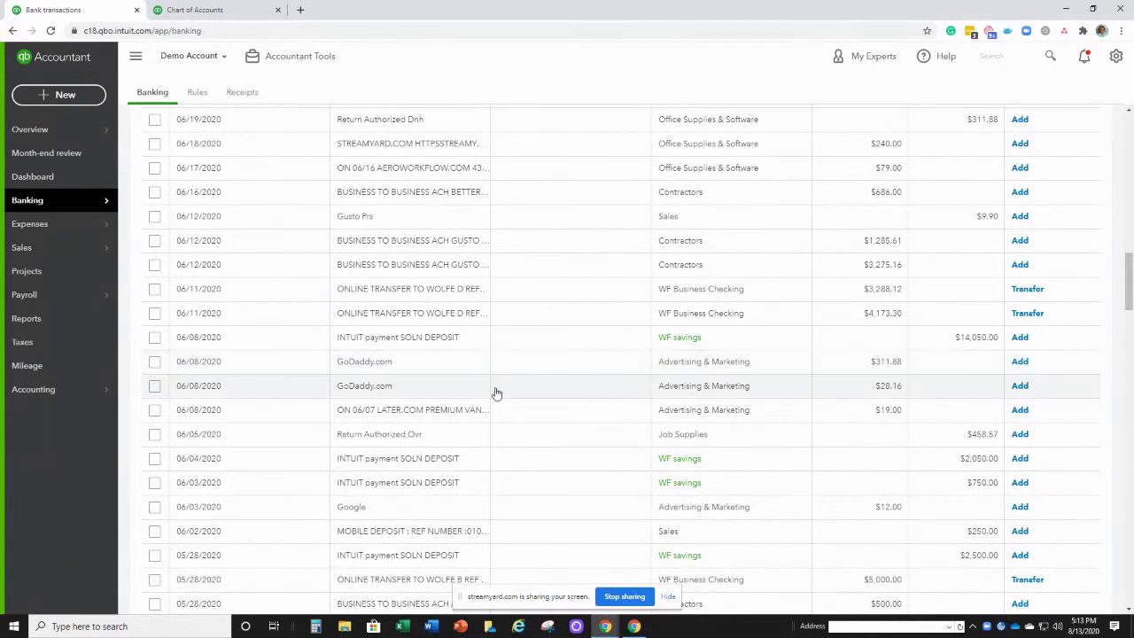
left_click(404, 367)
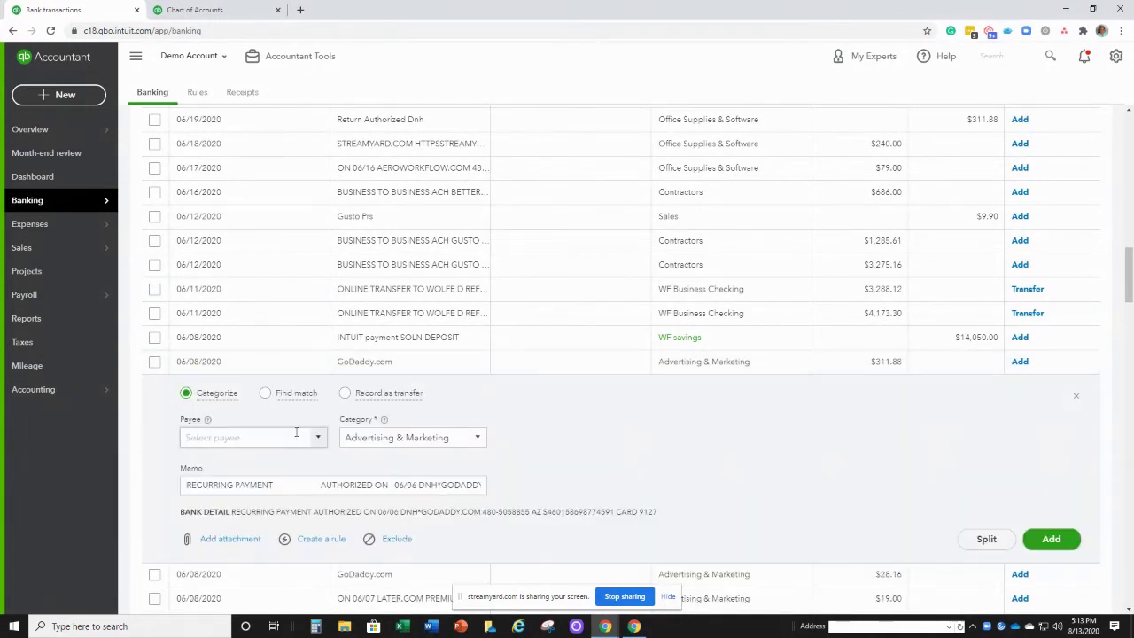
type("G")
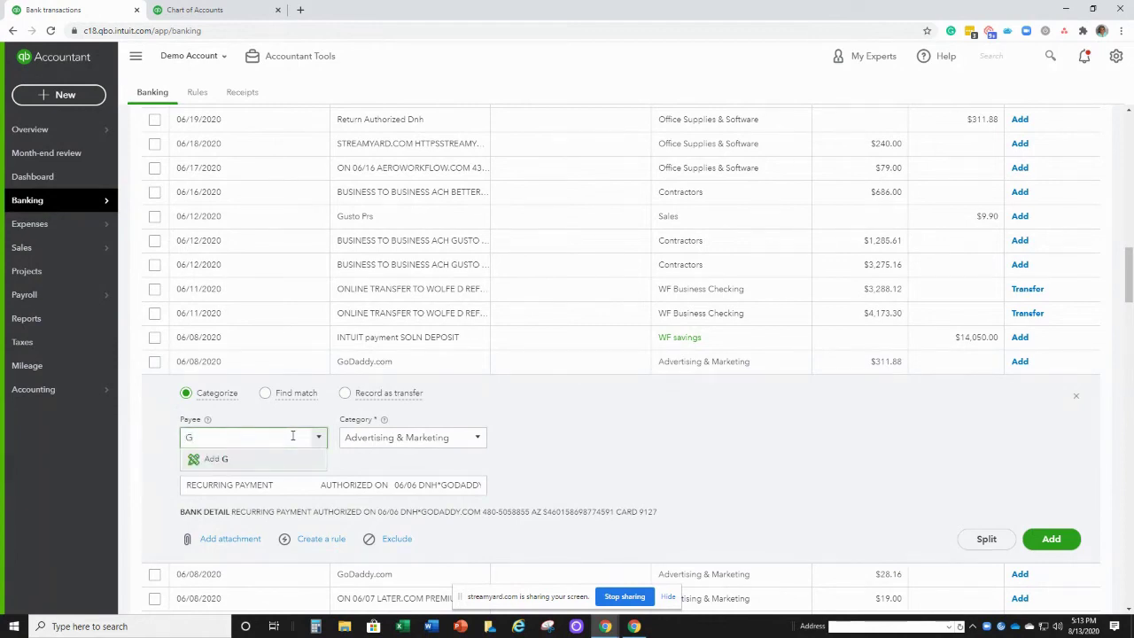
type("o Daddy")
left_click(280, 460)
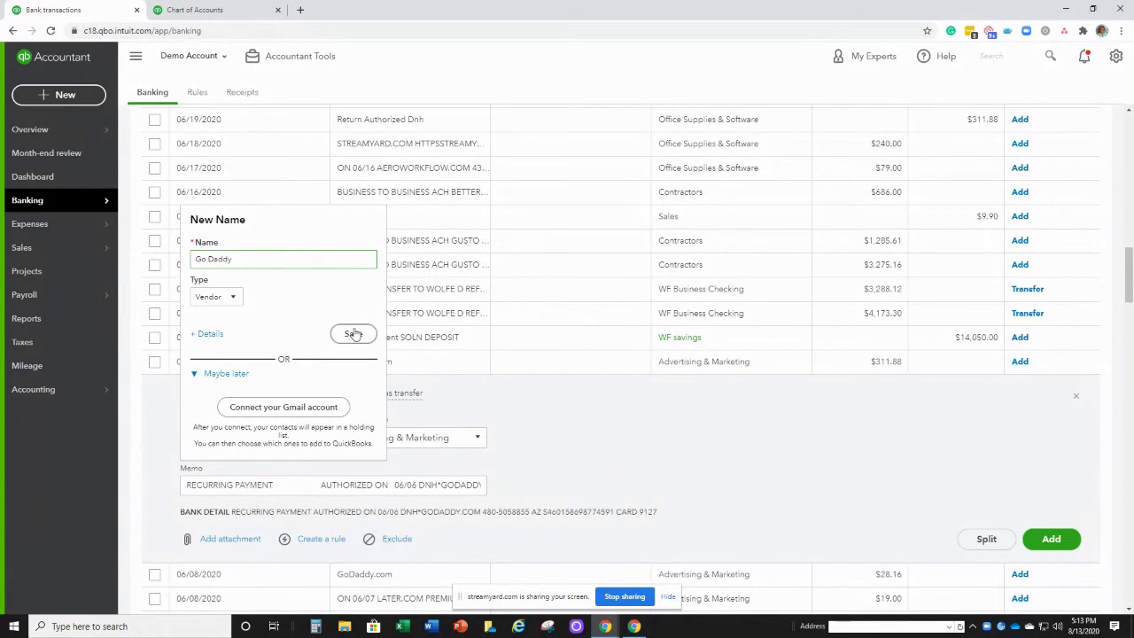
left_click(353, 333)
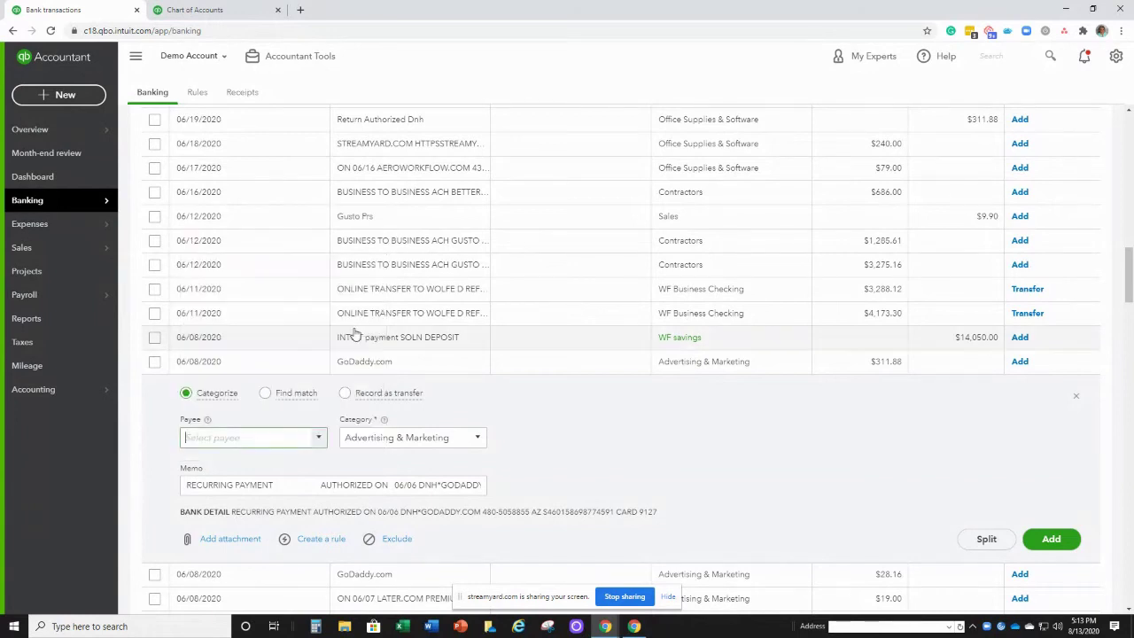
Step: Start a new category account from the GoDaddy.com transaction with account type Expenses and detail type Other Business Expenses
left_click(423, 438)
type("website")
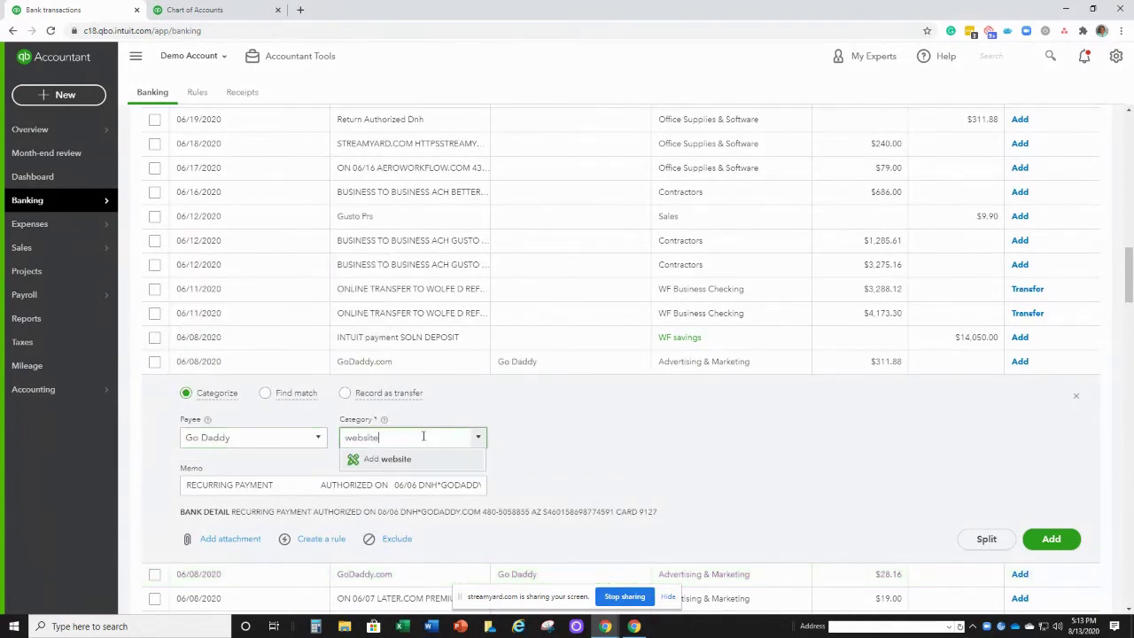
left_click(380, 461)
left_click(476, 196)
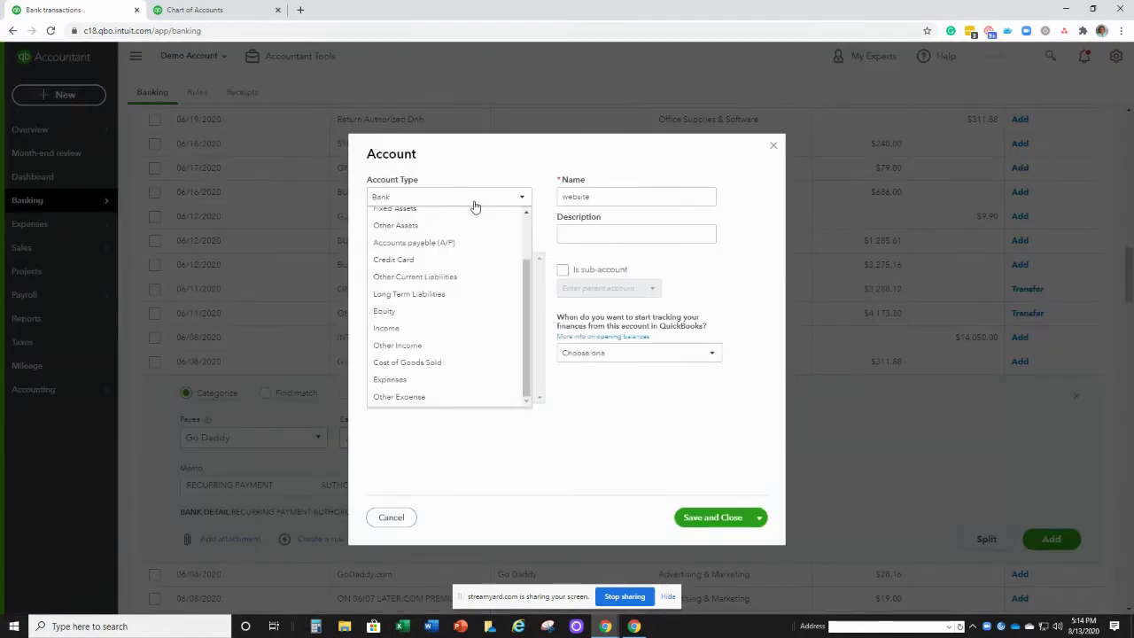
scroll(417, 372, "down", 2)
left_click(422, 381)
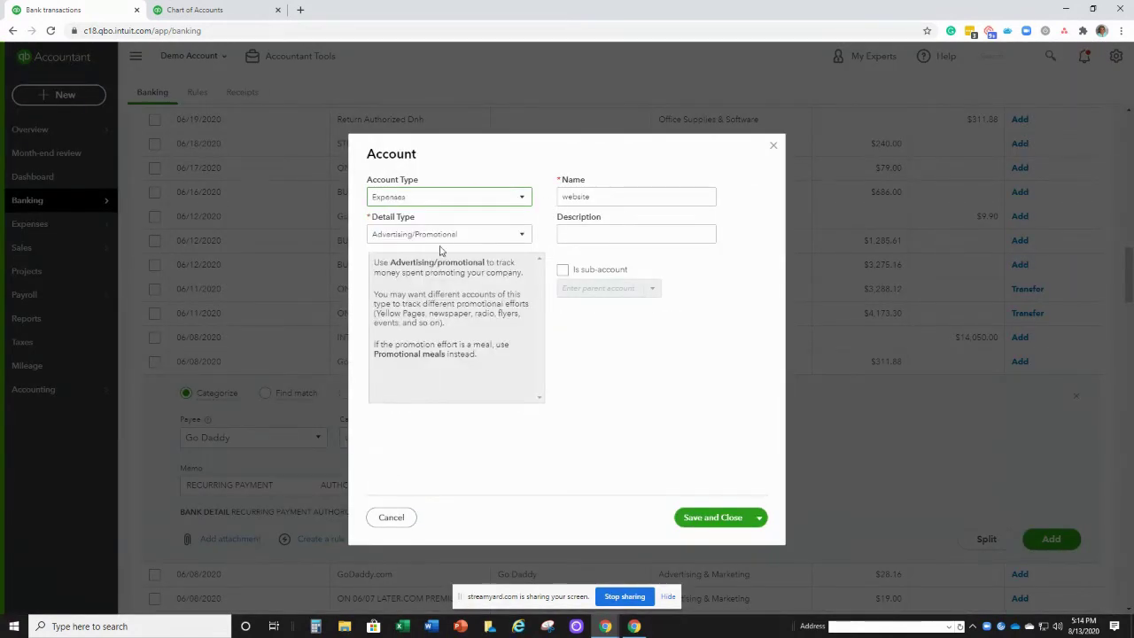
left_click(445, 236)
scroll(445, 239, "down", 3)
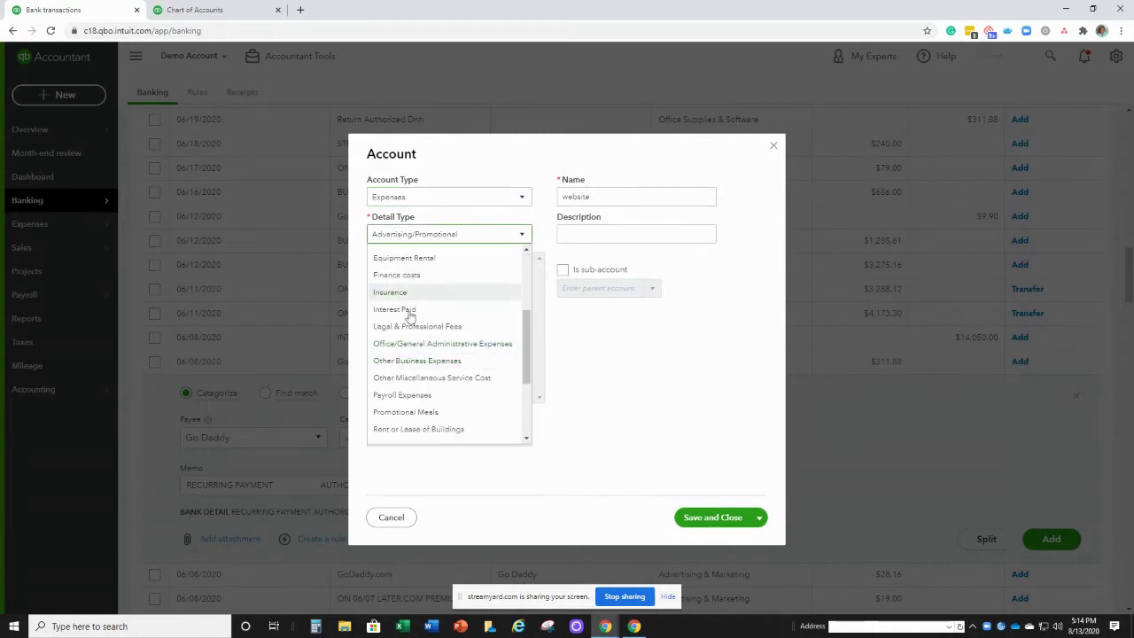
left_click(407, 364)
Step: Name the new account Website Expense, save it as the category, and add the $311.88 GoDaddy.com transaction
double_click(622, 197)
type("W")
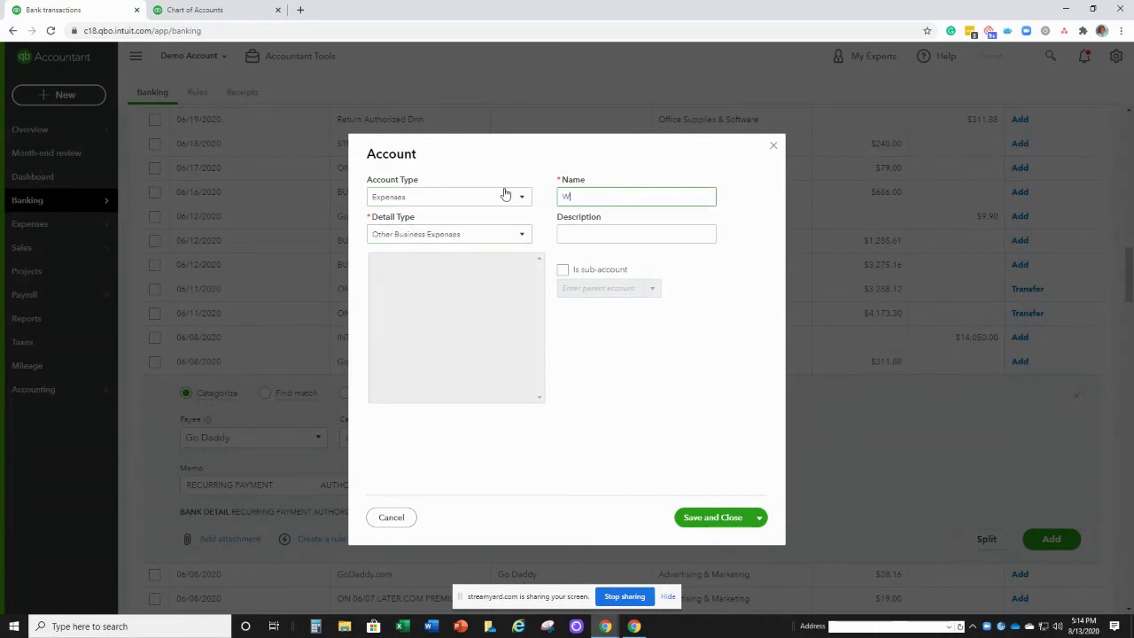
type("ebsite Expense")
left_click(689, 521)
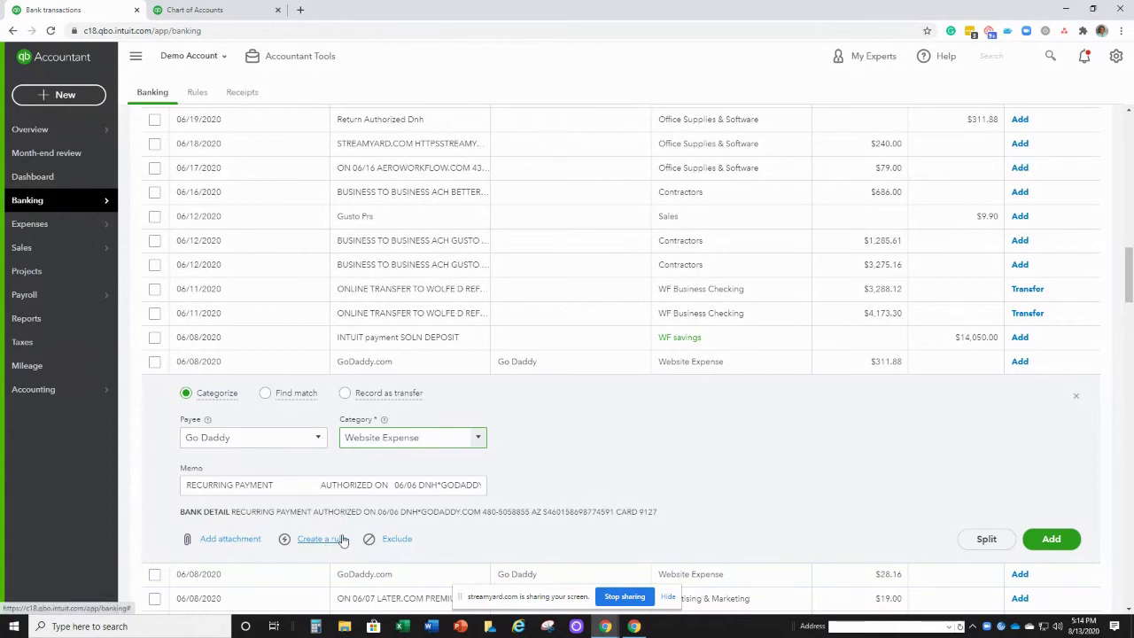
left_click(1051, 539)
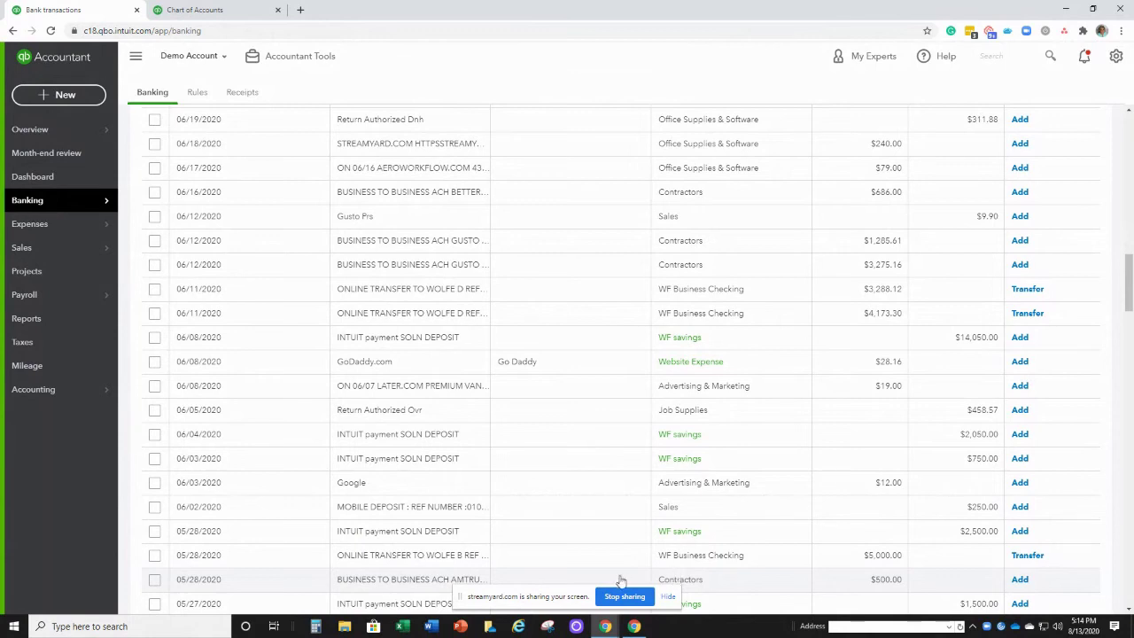
Step: Start splitting the 06/08/2020 GoDaddy.com transaction for $28.16, with Advertising & Marketing as the second category besides Website Expense
left_click(425, 365)
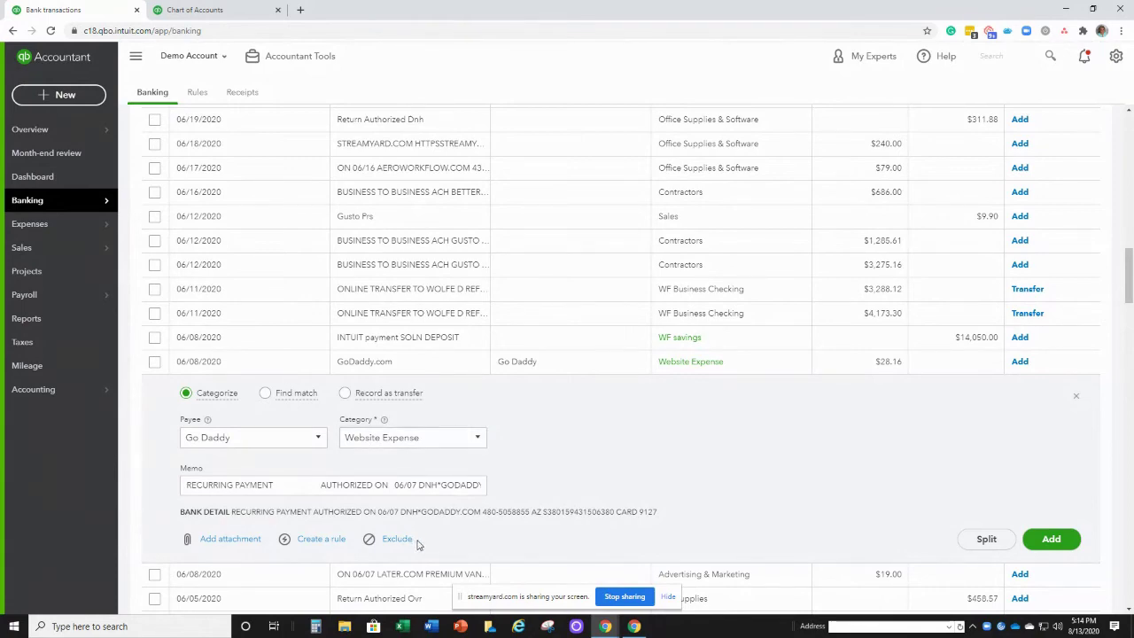
left_click(984, 539)
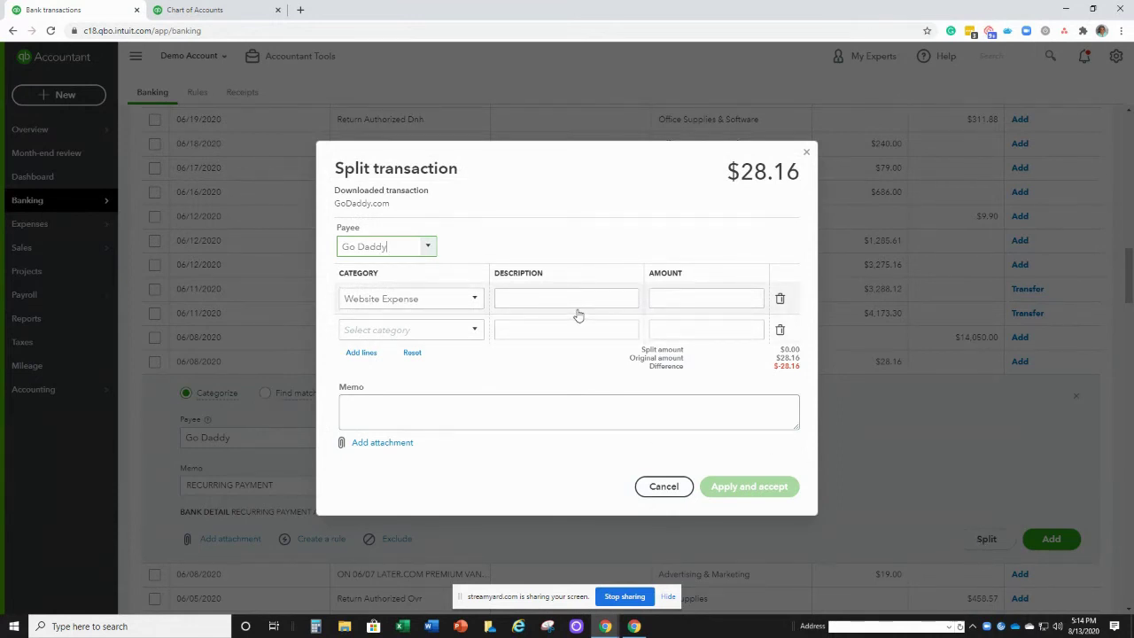
left_click(419, 328)
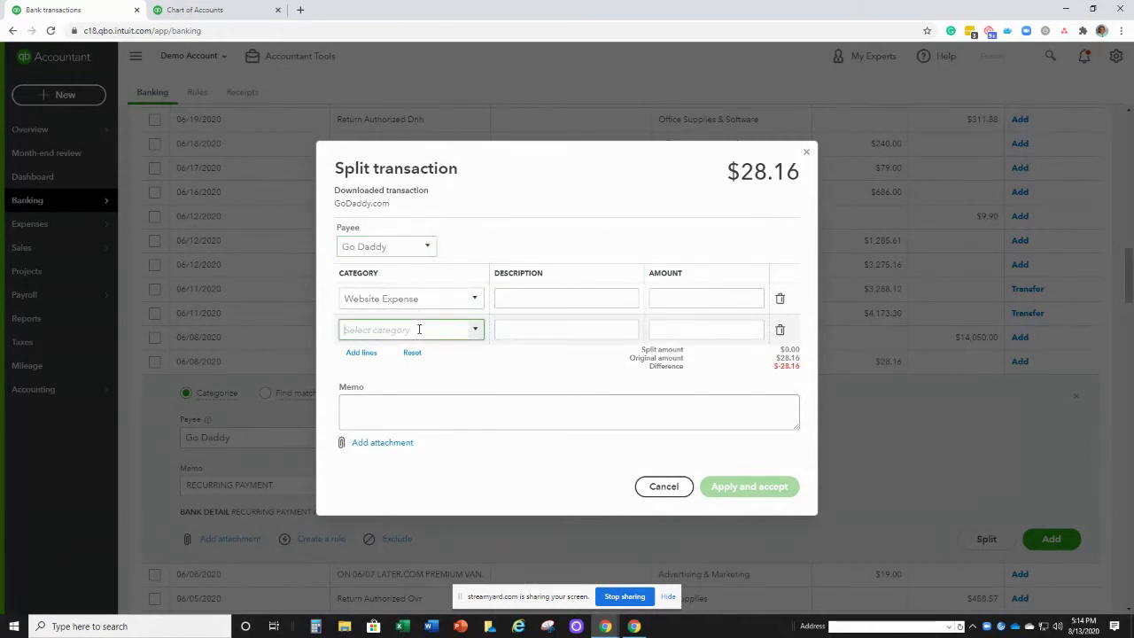
type("mar")
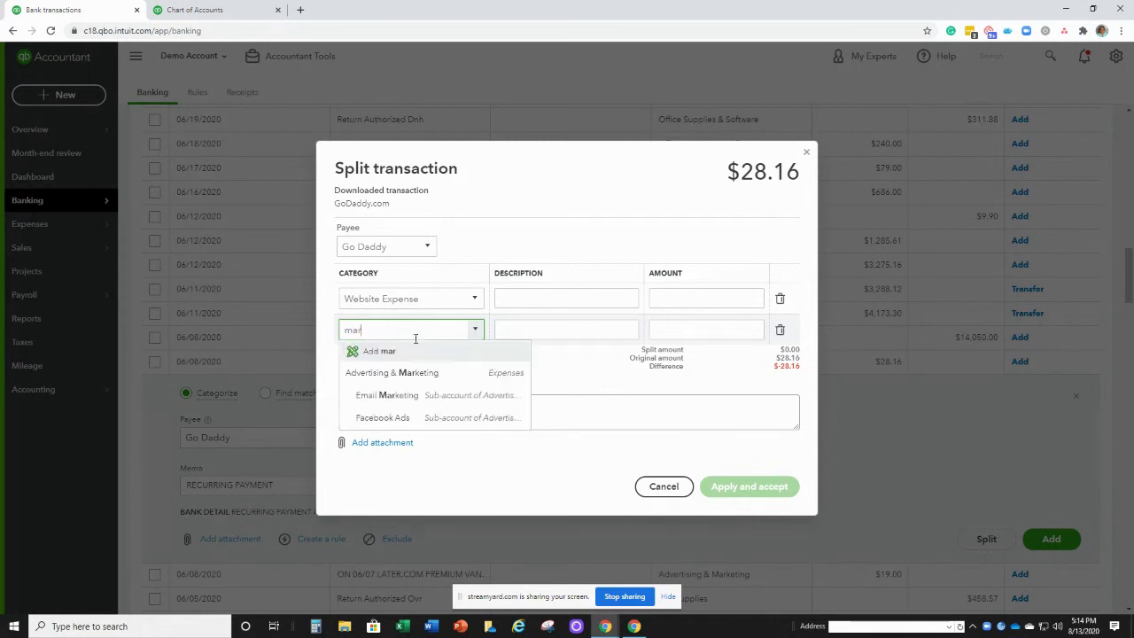
left_click(409, 379)
Step: Allocate 20.00 to Website Expense and 8.16 to Advertising & Marketing, accept the GoDaddy.com split, and dismiss the rule suggestion
left_click(732, 298)
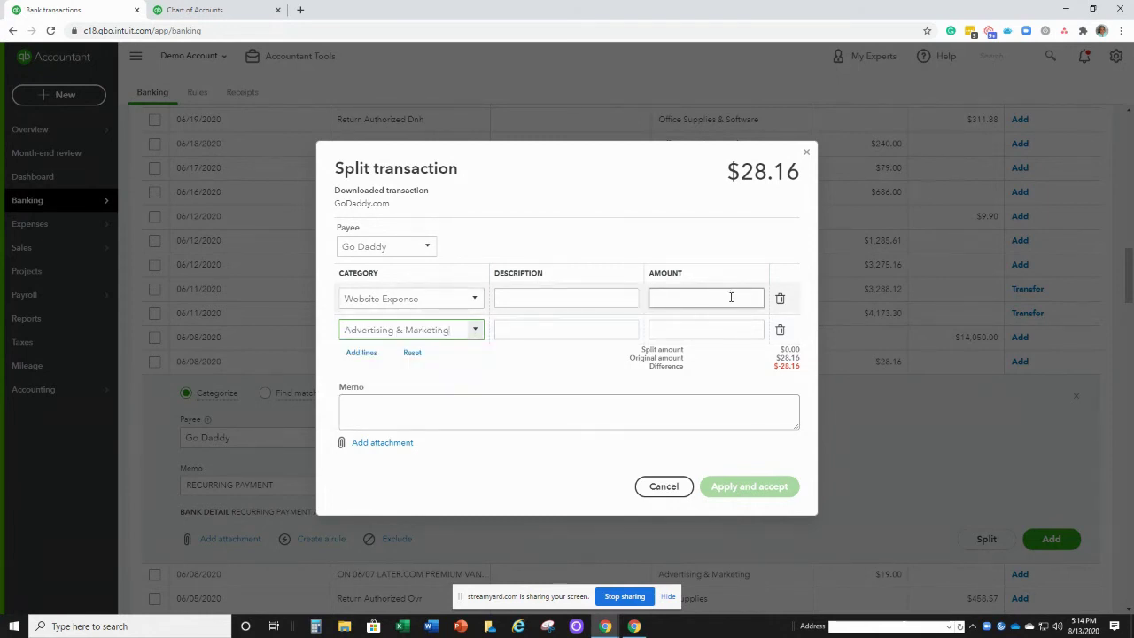
left_click(730, 298)
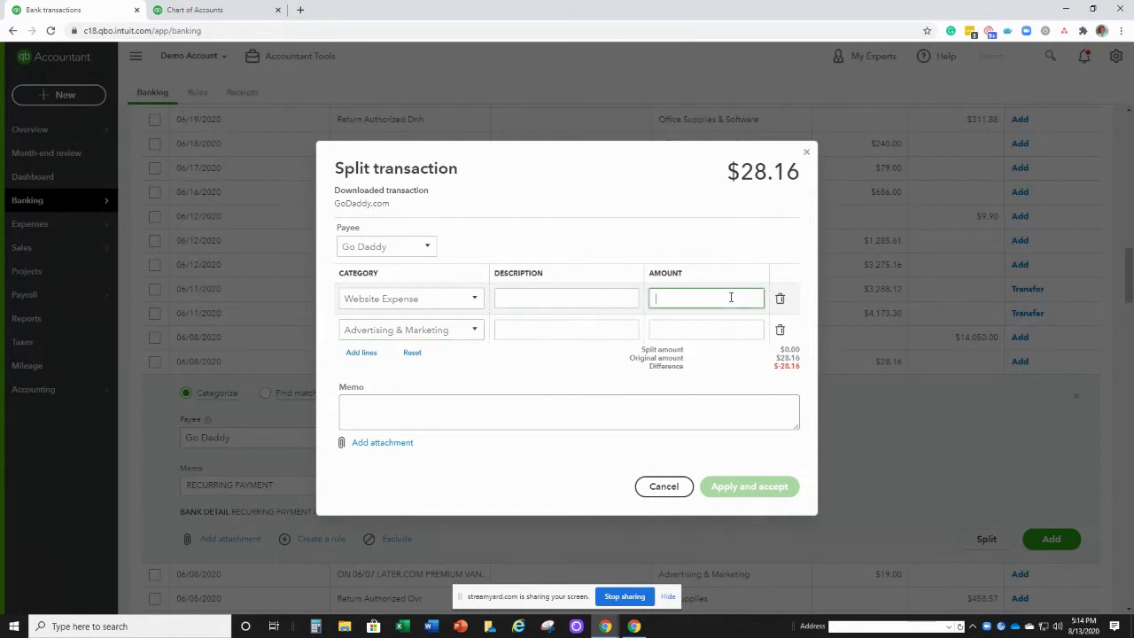
type("20")
left_click(725, 333)
type("8.16")
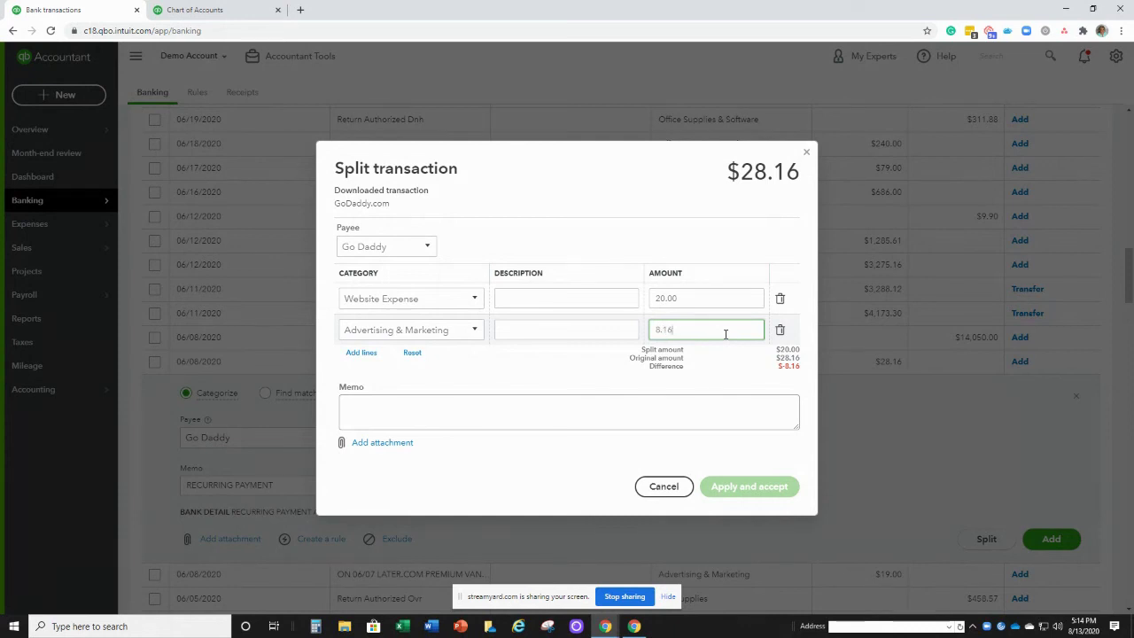
left_click(717, 396)
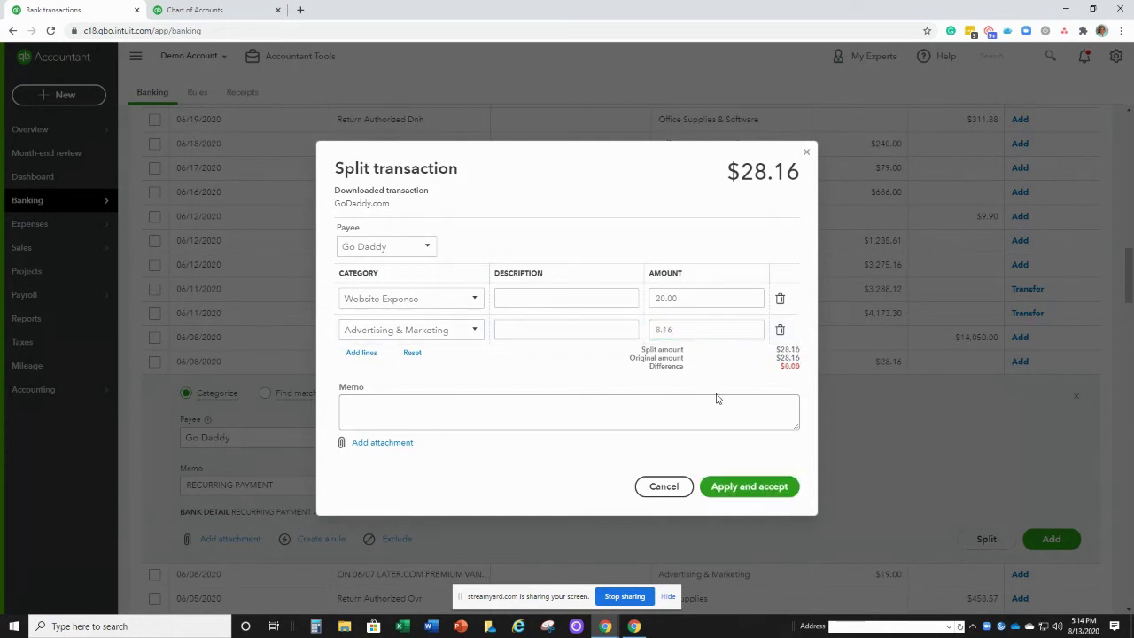
left_click(728, 489)
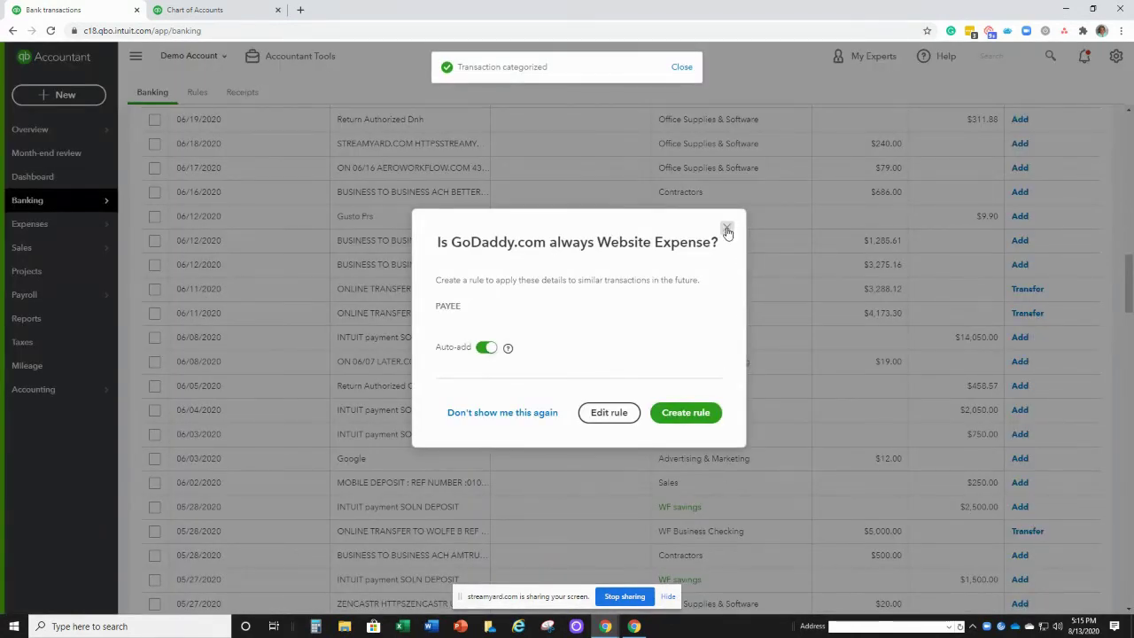
left_click(726, 227)
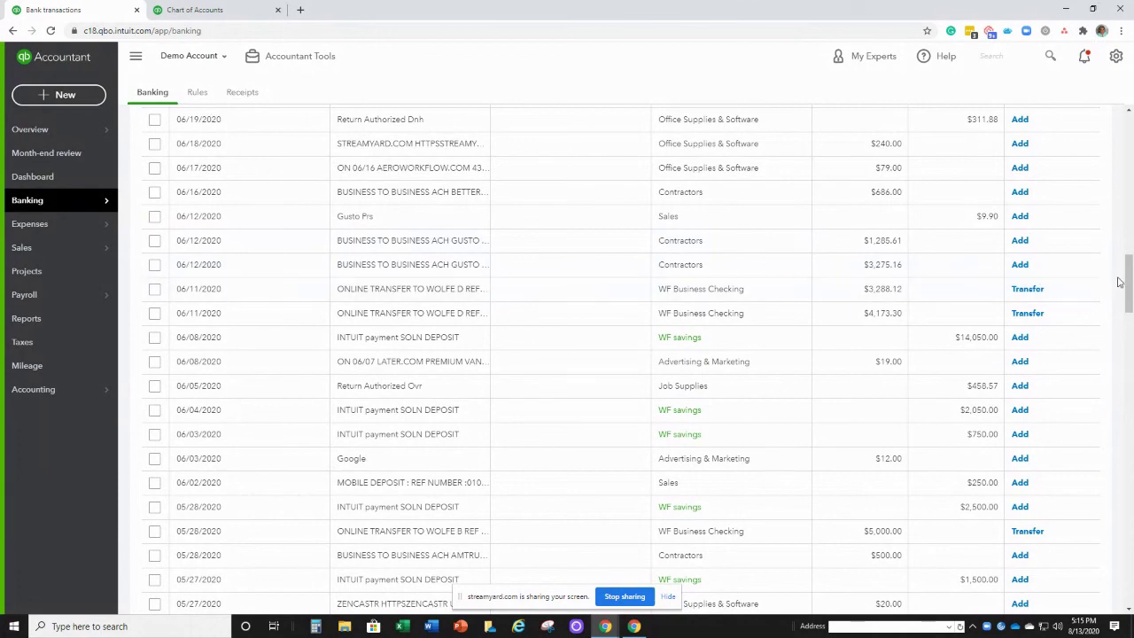
Step: Create the vendor Overstock as payee of the 05/18/2020 Overstock bank transaction for $458.57
left_click_drag(1128, 276, 1128, 334)
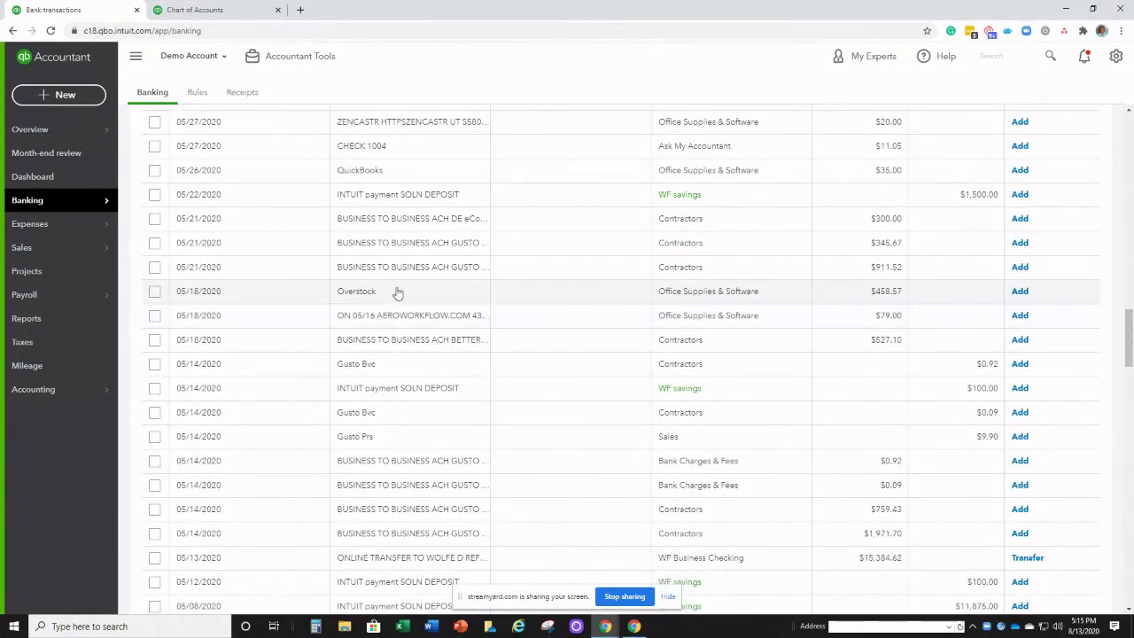
left_click(398, 293)
left_click(248, 368)
type("O")
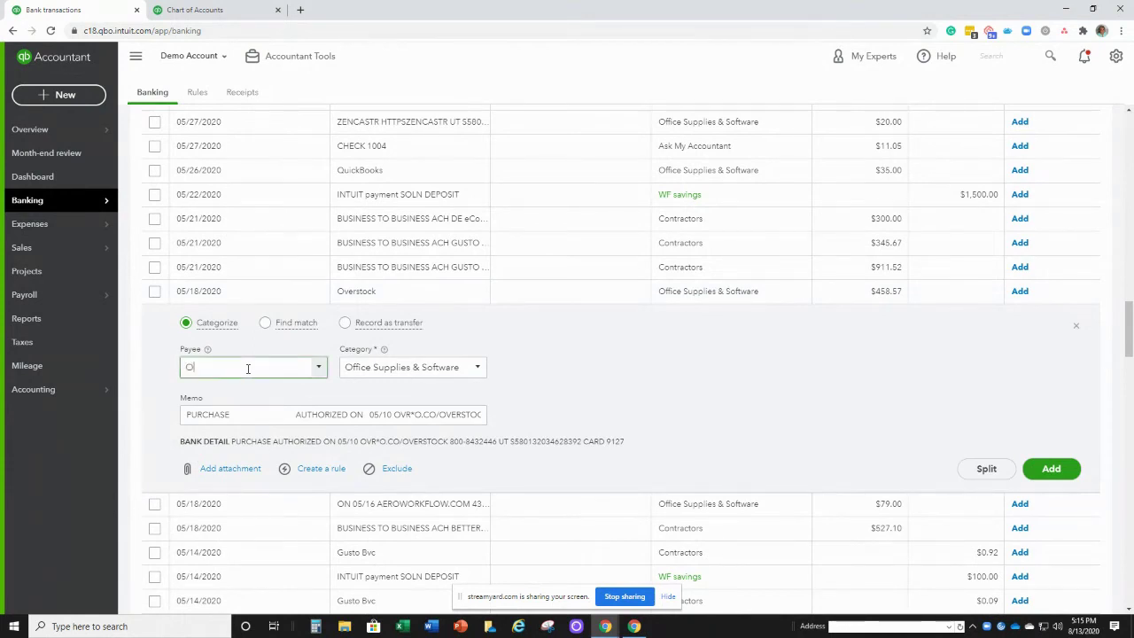
type("verstock")
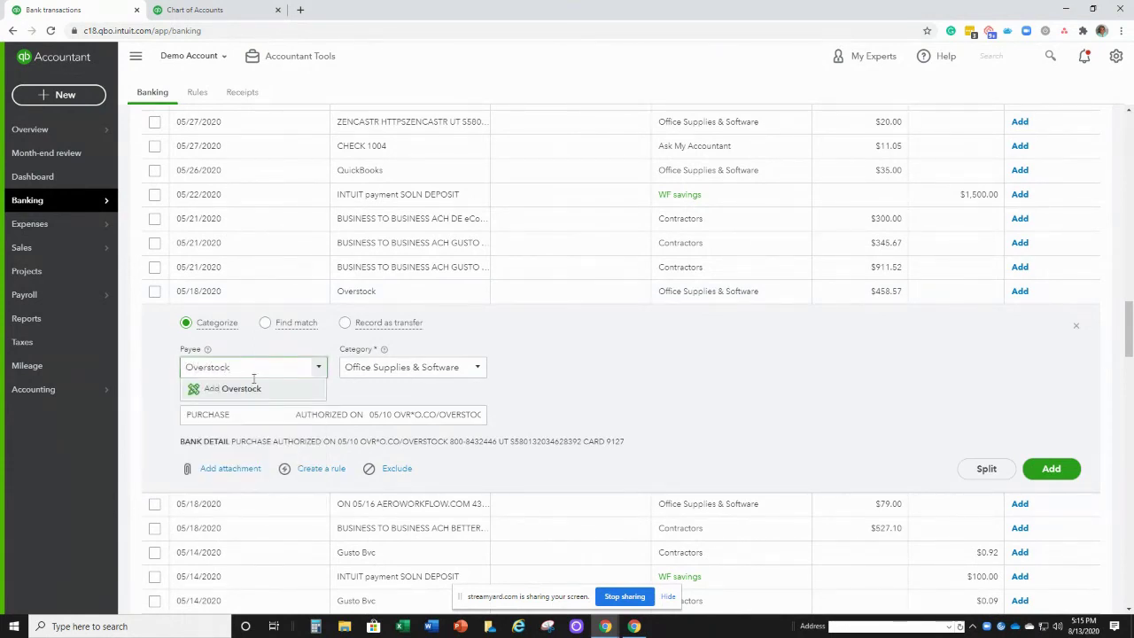
left_click(256, 387)
left_click(351, 508)
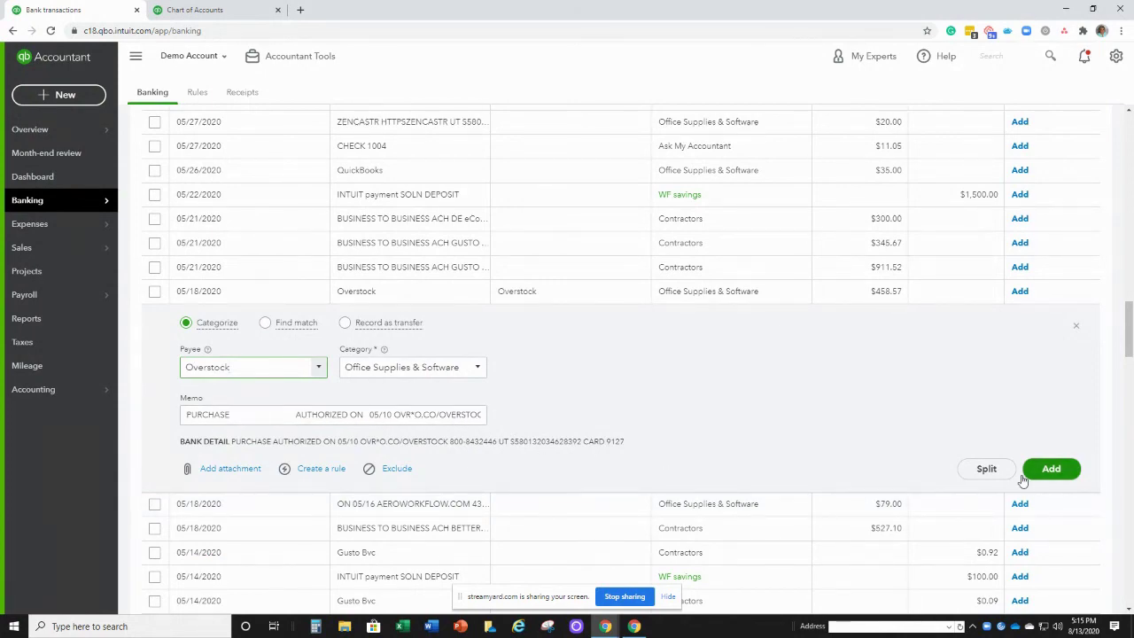
Step: Split the Overstock transaction into 400.00 for Office Supplies & Software and 58.57 for Owner's Pay & Personal Expenses, and accept it
left_click(986, 469)
left_click(733, 298)
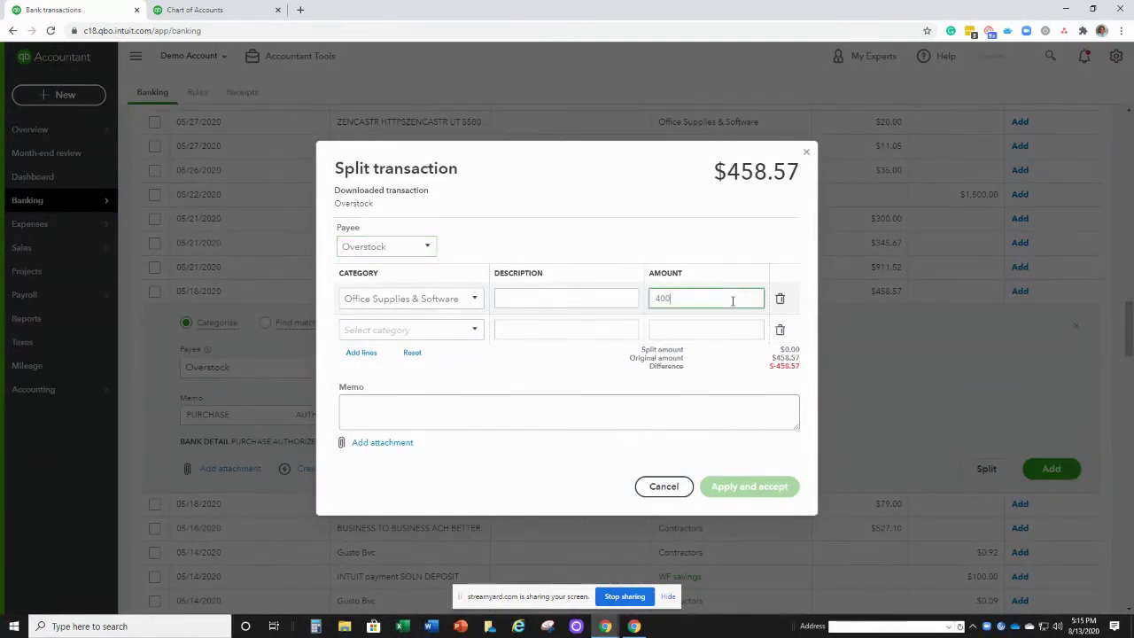
left_click(433, 335)
type("own")
left_click(429, 371)
left_click(757, 333)
type("58.57")
left_click(722, 385)
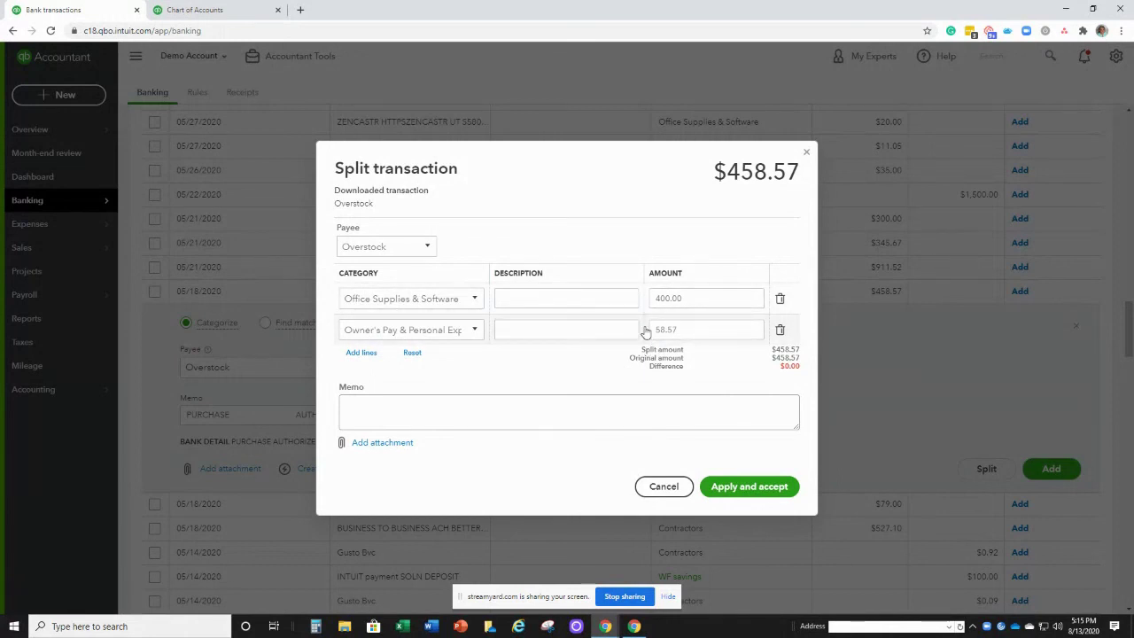
left_click(728, 487)
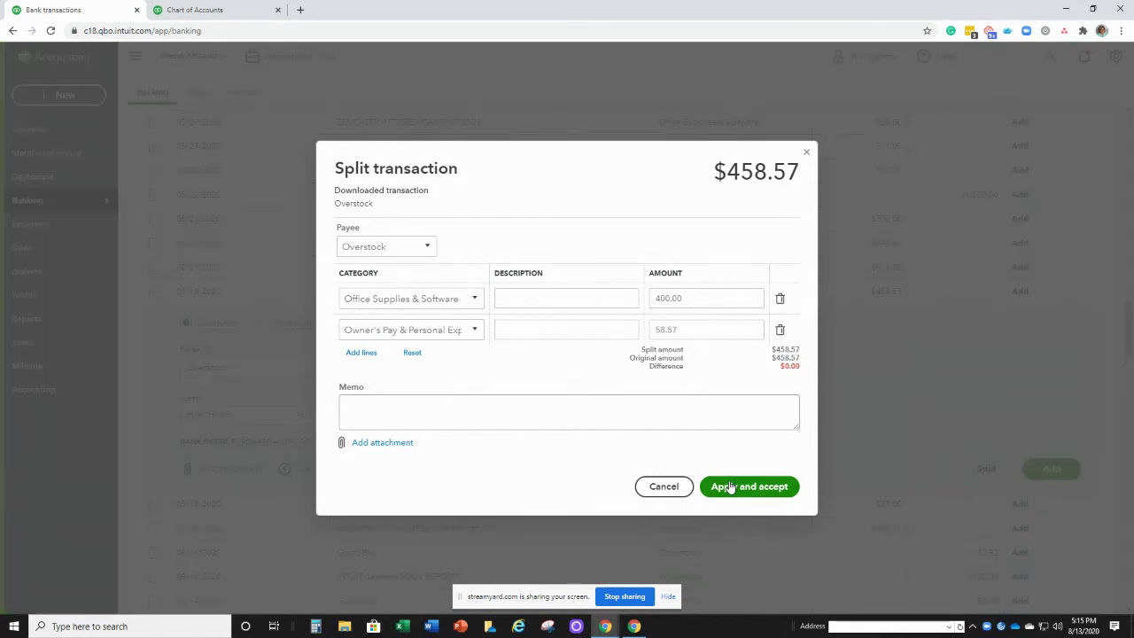